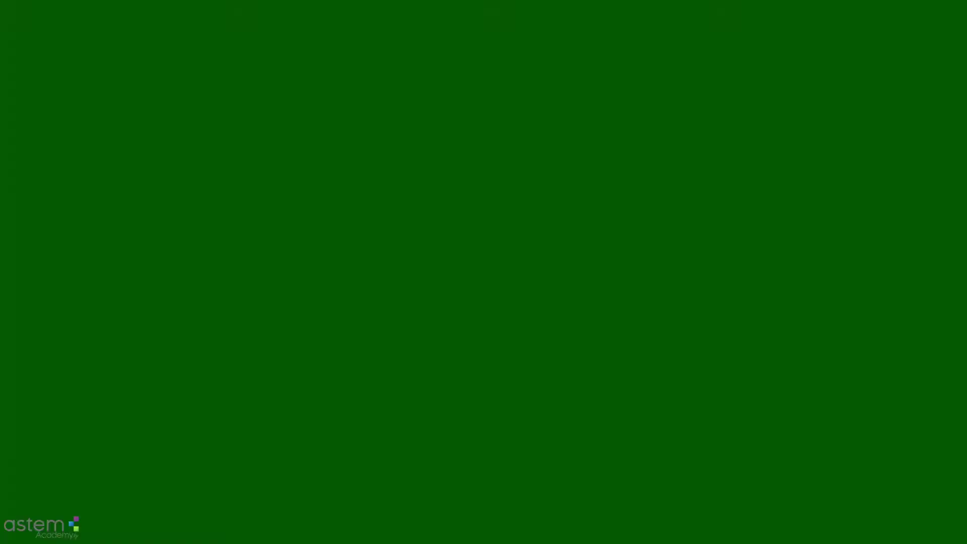
Step: Select the Study Model set of the TRIOS Ready Ortho case and start preparing its virtual base
left_click(64, 97)
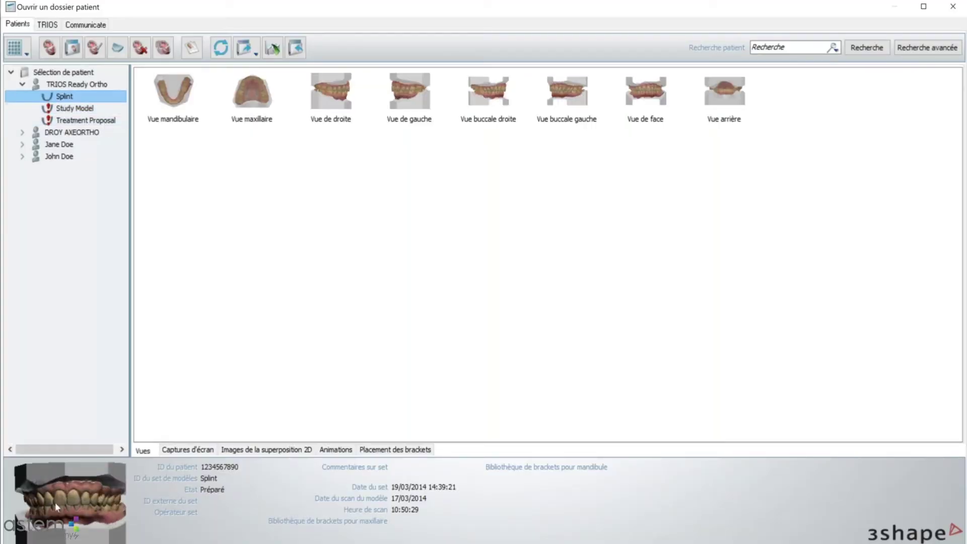
left_click(72, 108)
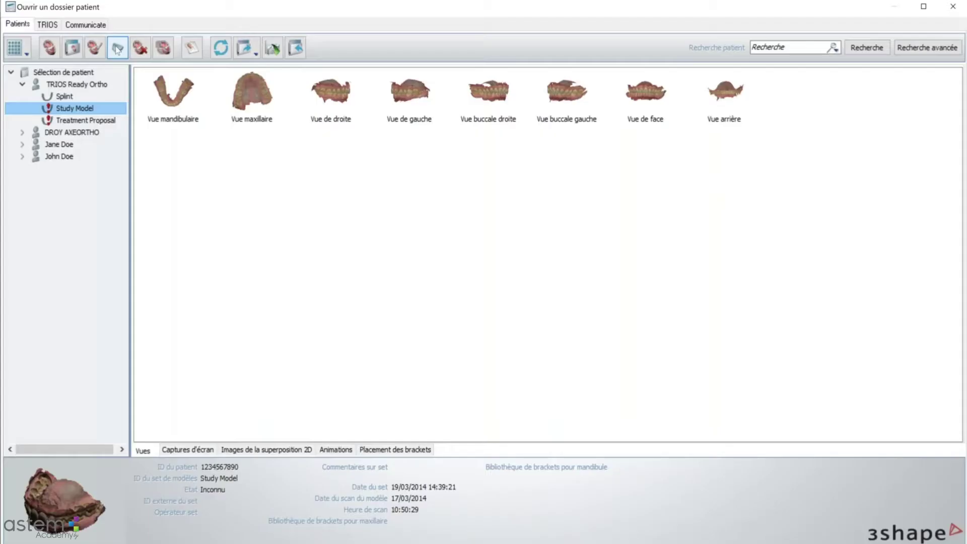
left_click(117, 48)
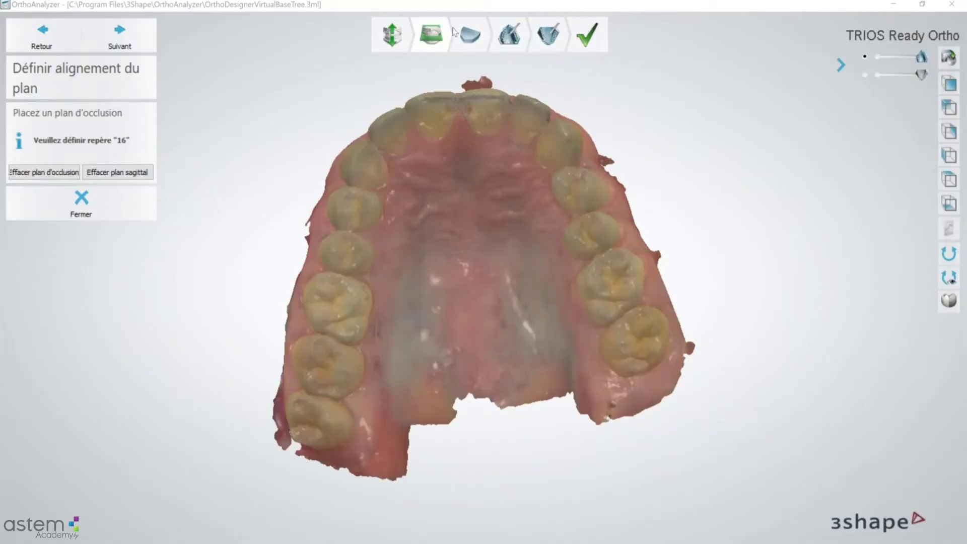
Step: Define the occlusal plane on the maxilla by placing landmarks on teeth 16, 11-21 and 26
left_click(502, 188)
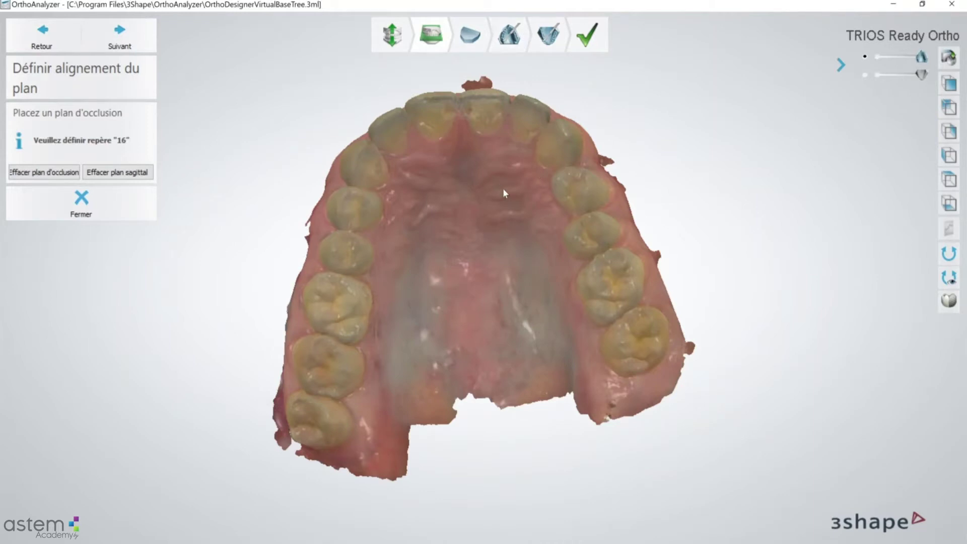
middle_click_drag(503, 188, 524, 193)
scroll(524, 193, "up", 2)
scroll(524, 193, "down", 2)
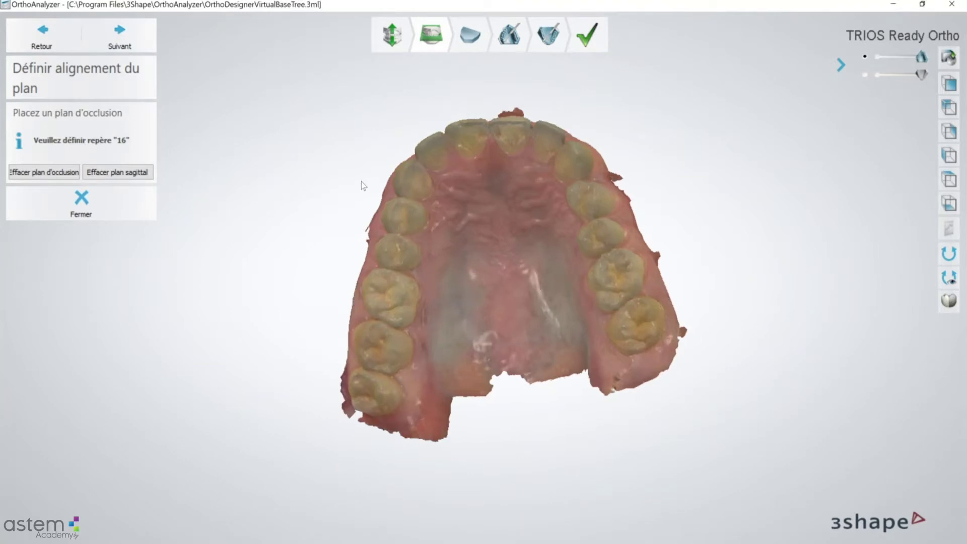
left_click(405, 294)
right_click_drag(296, 170, 311, 170)
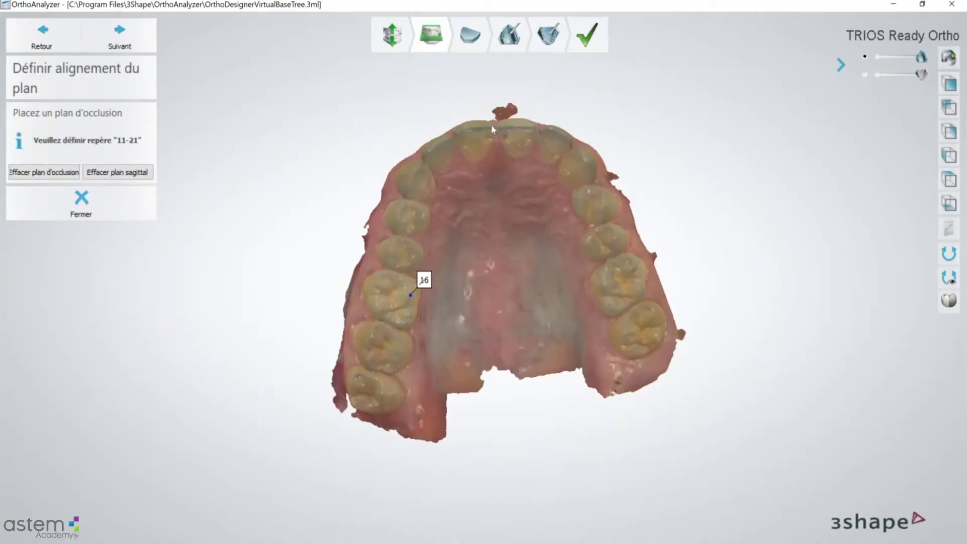
left_click(492, 129)
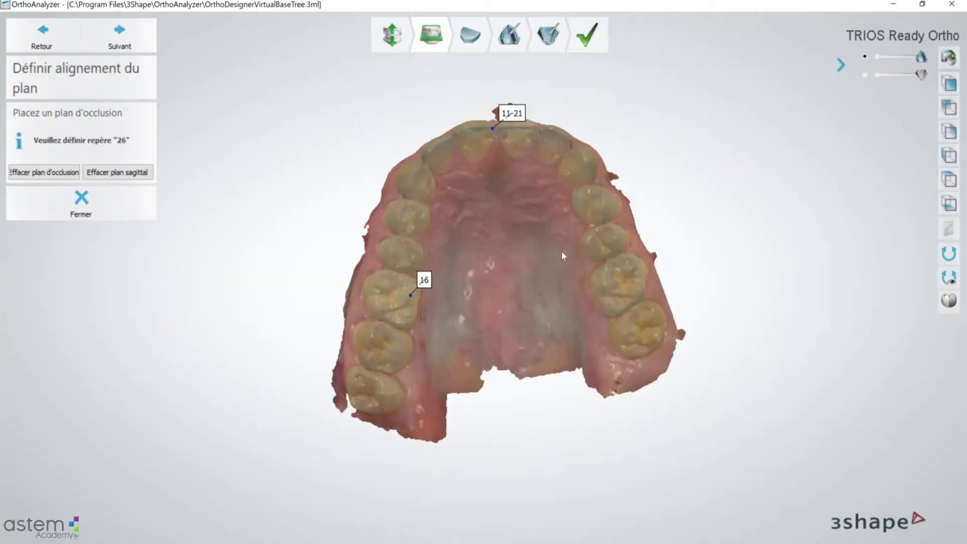
left_click(607, 285)
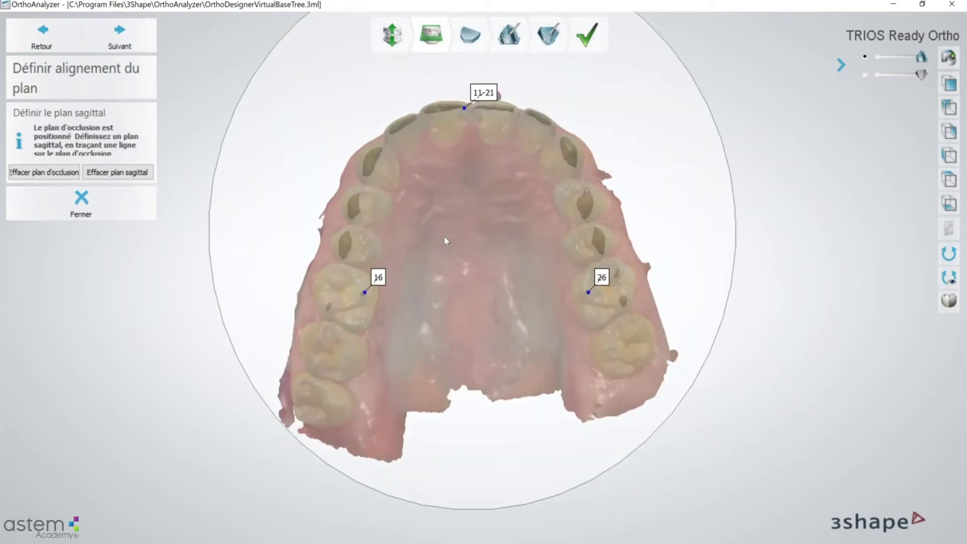
Step: Define the sagittal plane with a line along the palatal midline of the maxilla and accept the plane alignment
middle_click_drag(448, 236, 468, 210)
scroll(473, 197, "down", 2)
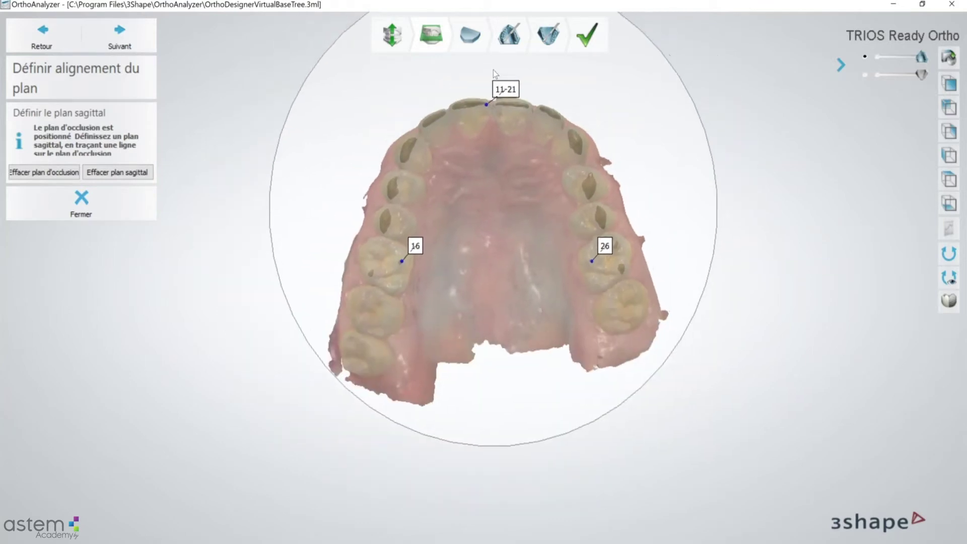
left_click_drag(490, 56, 497, 423)
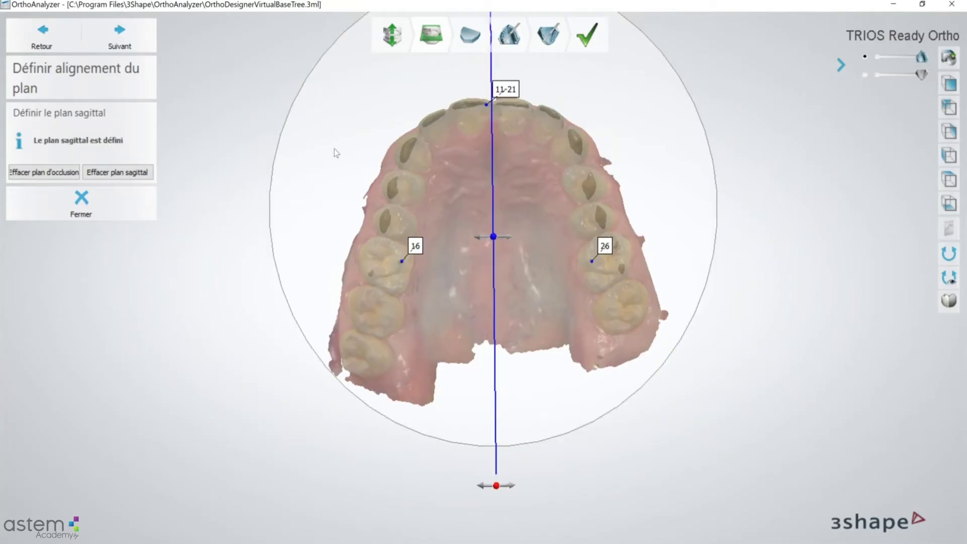
right_click_drag(331, 192, 332, 264)
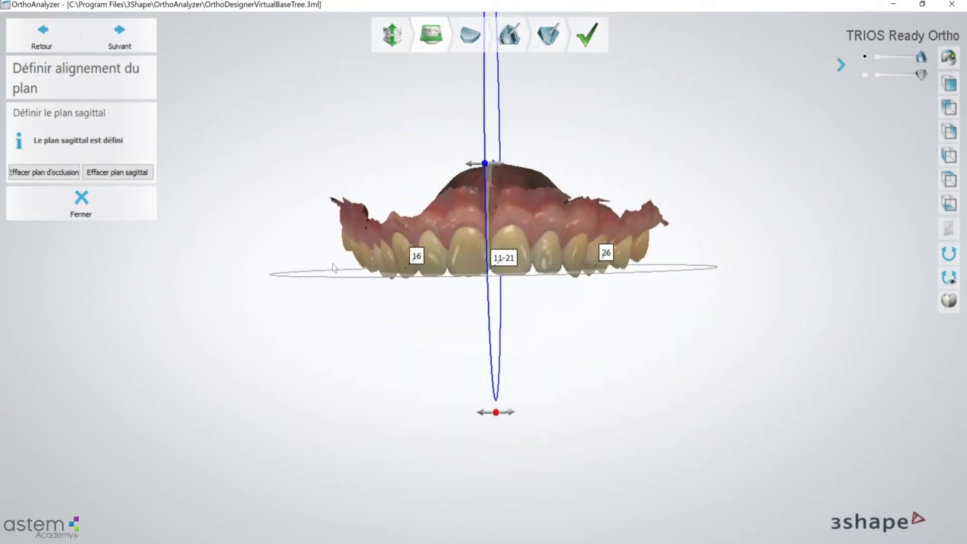
left_click(119, 34)
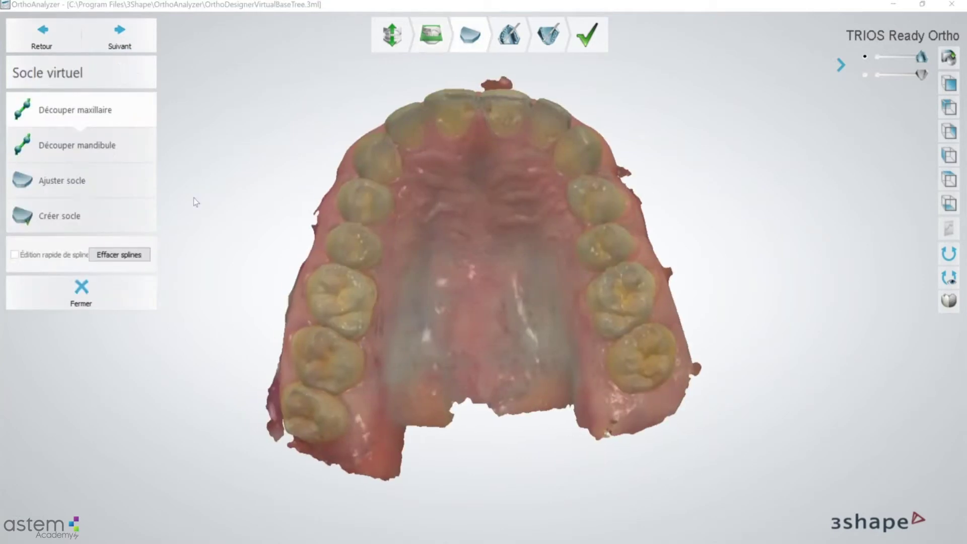
Step: Trace a closed cutting spline along the gingiva around the whole maxillary arch and accept it
right_click_drag(322, 176, 394, 305)
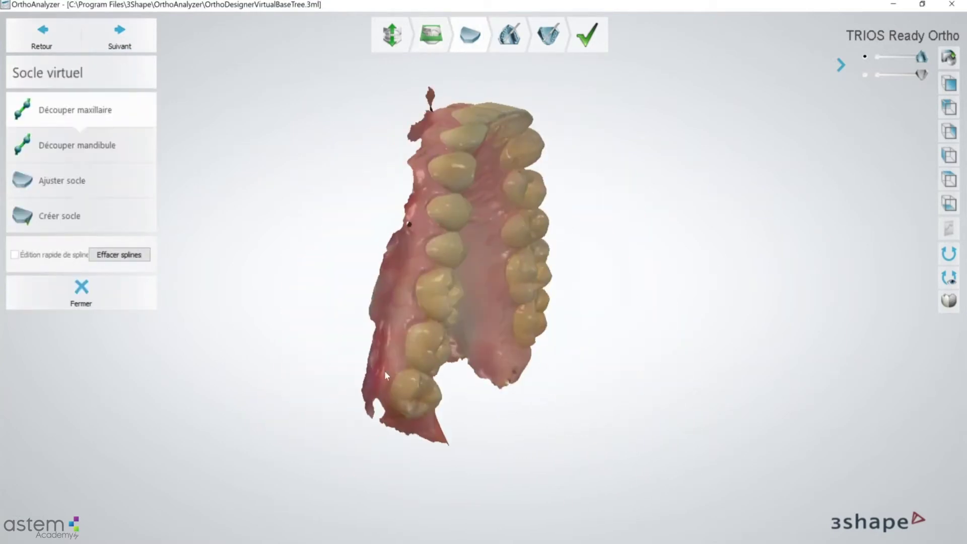
left_click(402, 269)
right_click_drag(432, 119, 443, 159)
right_click_drag(468, 130, 504, 92)
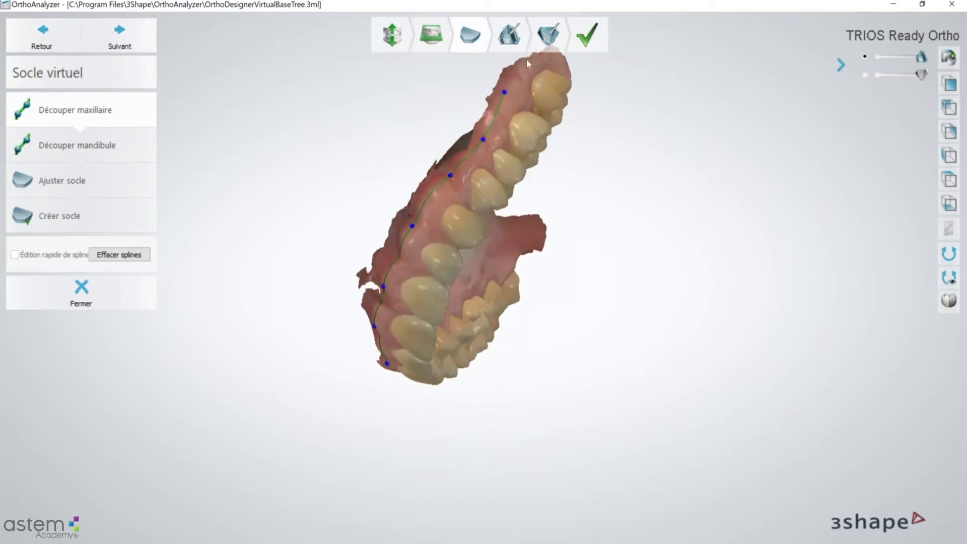
right_click_drag(515, 166, 506, 89)
left_click(551, 98)
left_click(641, 260)
right_click_drag(640, 259, 611, 237)
left_click(611, 266)
left_click(591, 291)
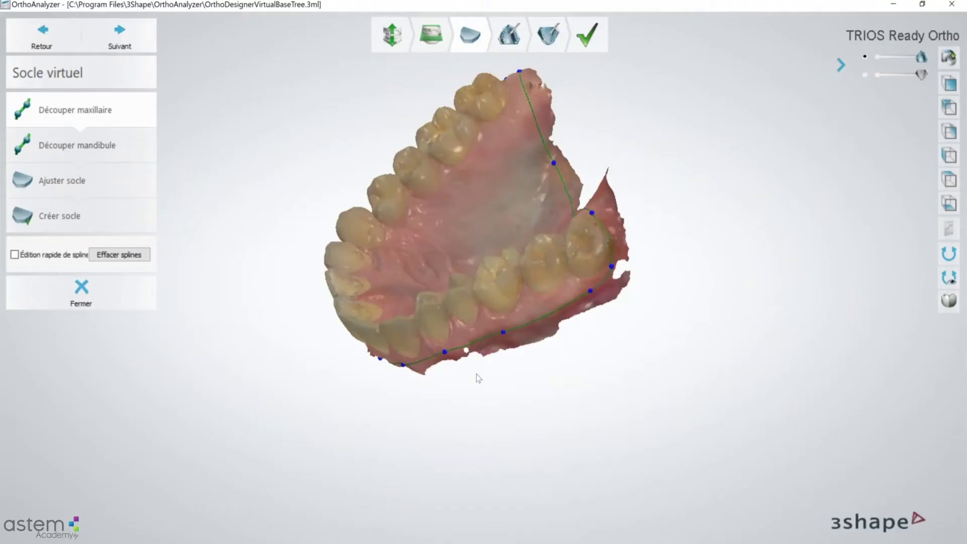
left_click(123, 46)
Step: Trace a closed cutting spline along the gingiva around the outer and inner sides of the mandibular arch and accept it
left_click(306, 295)
right_click_drag(306, 295, 349, 294)
left_click(387, 343)
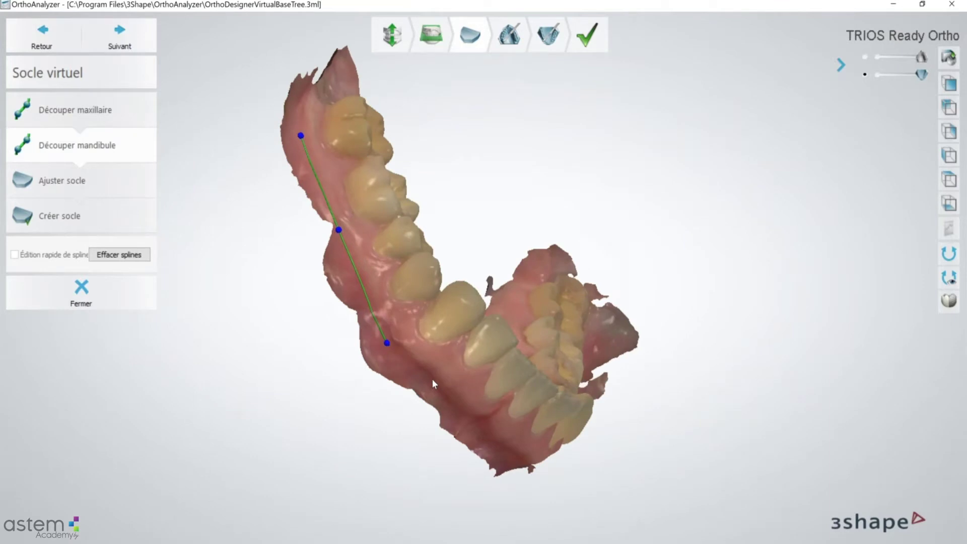
right_click_drag(432, 368, 583, 308)
left_click(505, 241)
left_click(447, 187)
right_click_drag(469, 216, 470, 242)
left_click(466, 164)
left_click(550, 100)
left_click(680, 84)
right_click_drag(663, 80, 645, 202)
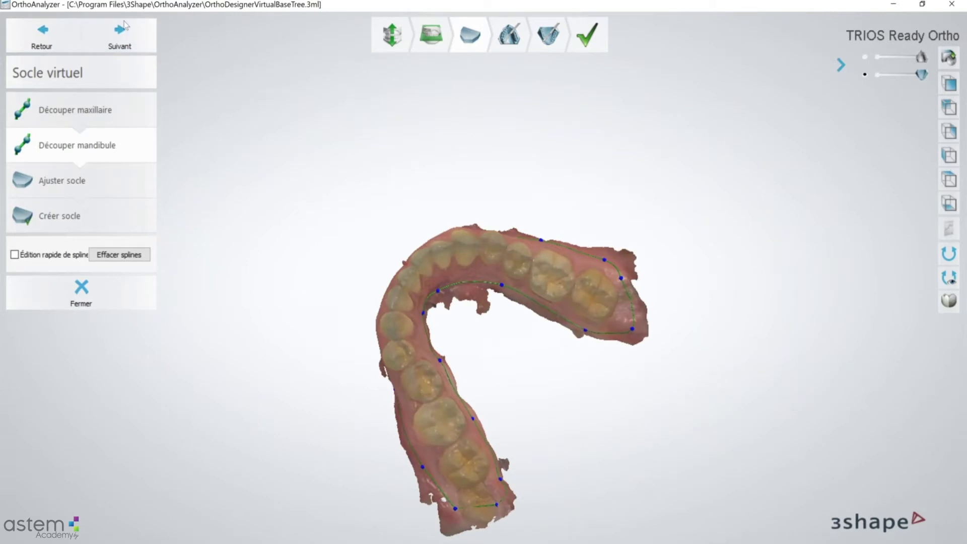
left_click(121, 33)
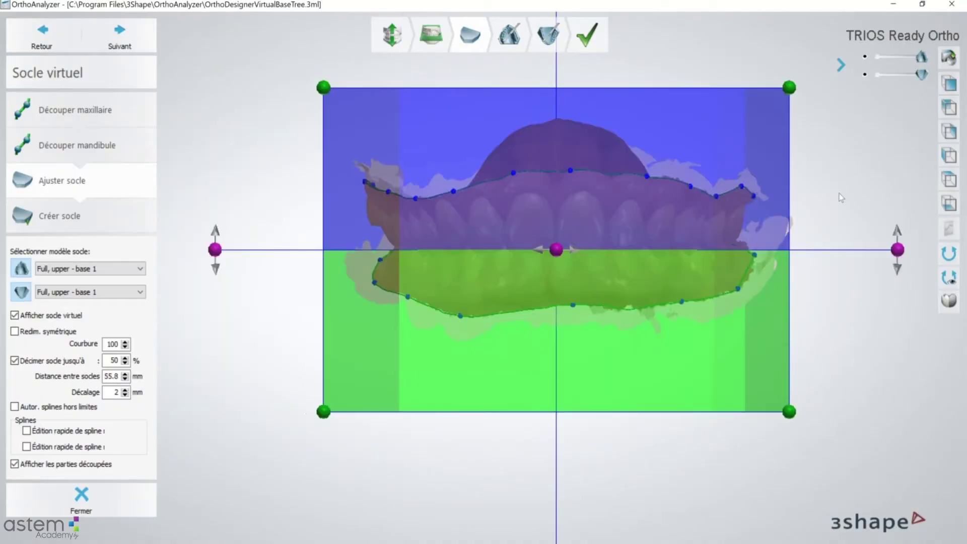
Step: Try out different distances between the virtual bases, returning the value to 55.8 mm
scroll(429, 242, "down", 2)
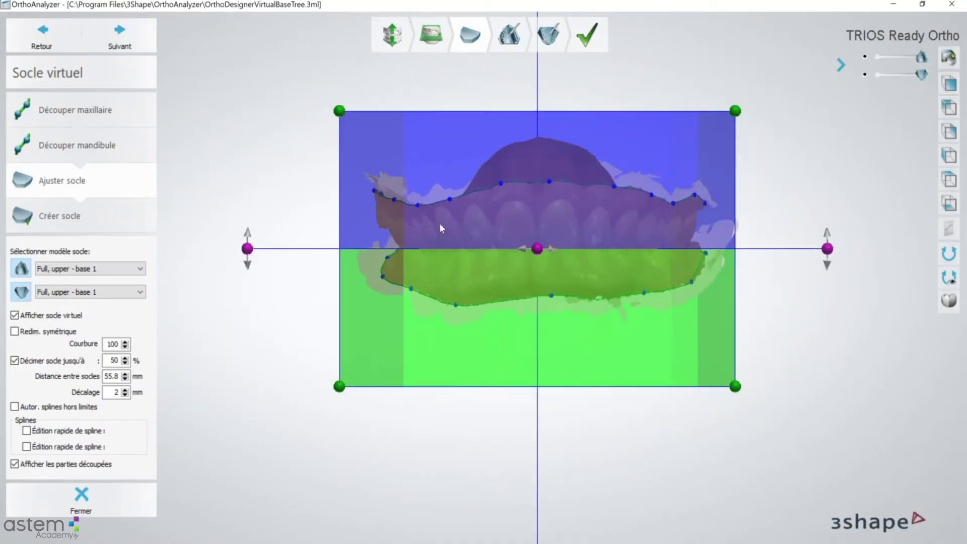
middle_click_drag(439, 223, 405, 260)
scroll(464, 202, "down", 1)
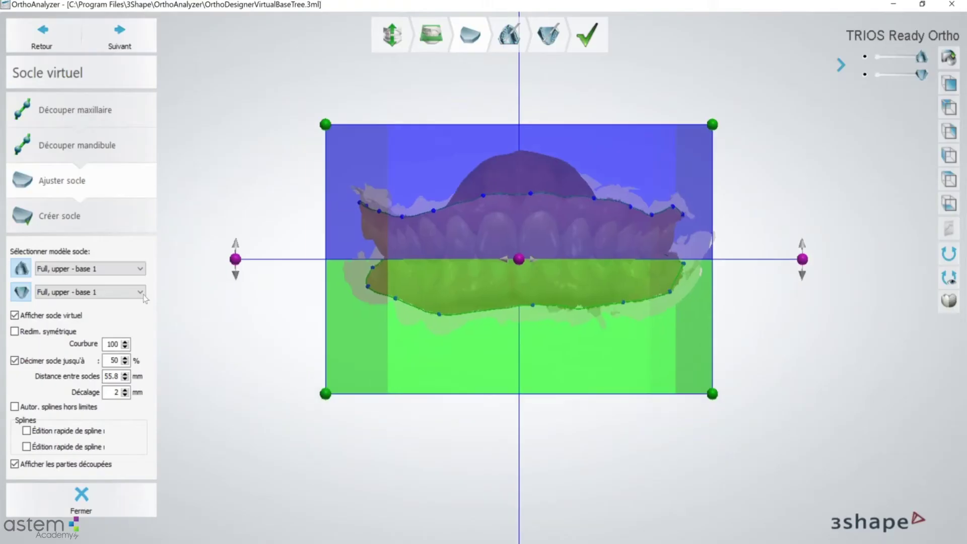
left_click(125, 374)
left_click(125, 374)
left_click(124, 374)
left_click(125, 374)
left_click(124, 375)
left_click(124, 374)
left_click(124, 374)
left_click(125, 380)
left_click(125, 374)
left_click(126, 379)
left_click(125, 379)
left_click(125, 374)
left_click(125, 379)
left_click(125, 375)
left_click(125, 379)
left_click(125, 379)
left_click(125, 375)
left_click(125, 379)
left_click(125, 380)
left_click(125, 379)
left_click(125, 380)
left_click(125, 379)
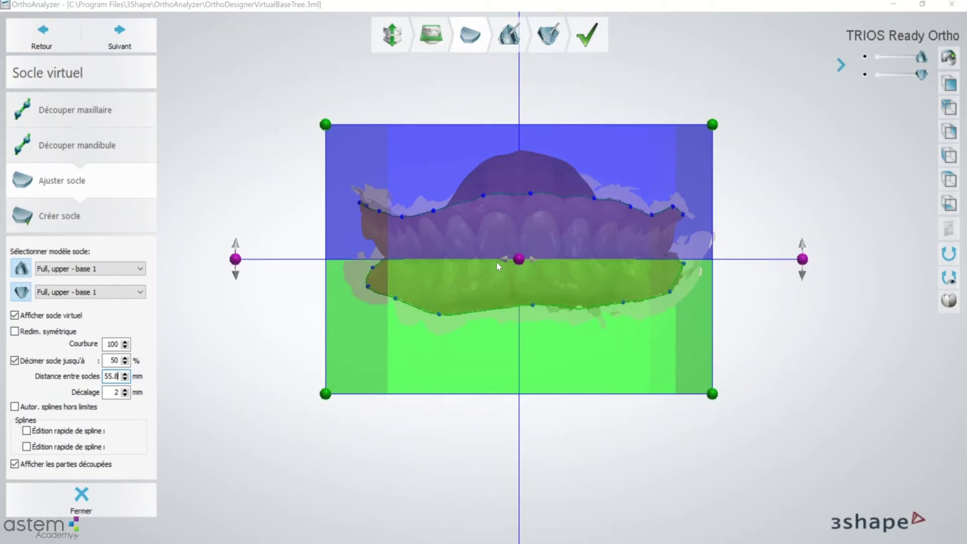
Step: Create the virtual bases with the current settings, skip to the final stage and save the prepared model set
left_click(136, 43)
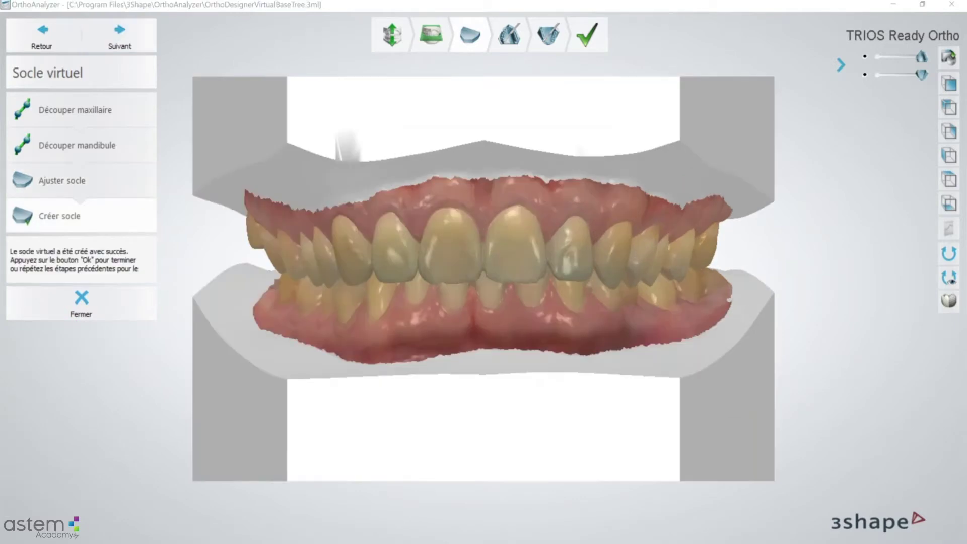
left_click(587, 35)
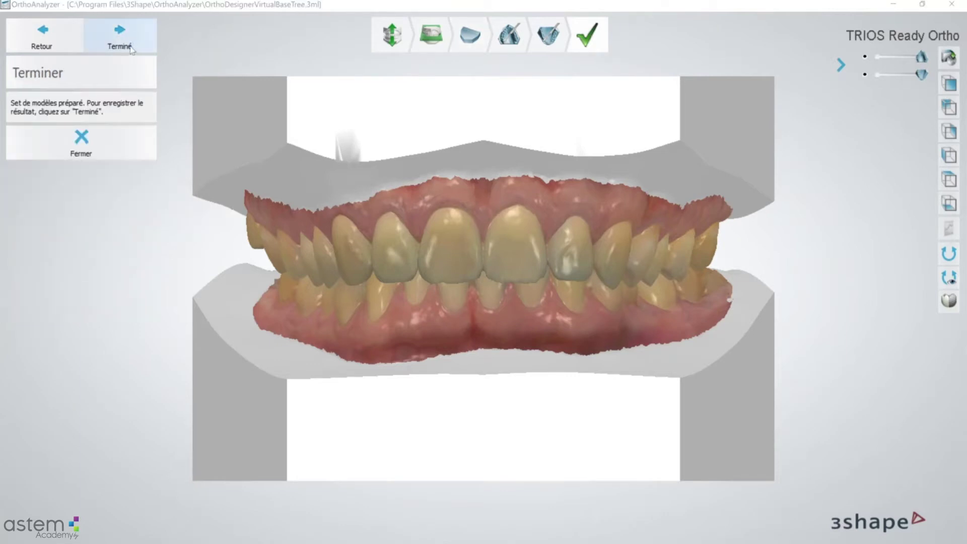
left_click(120, 36)
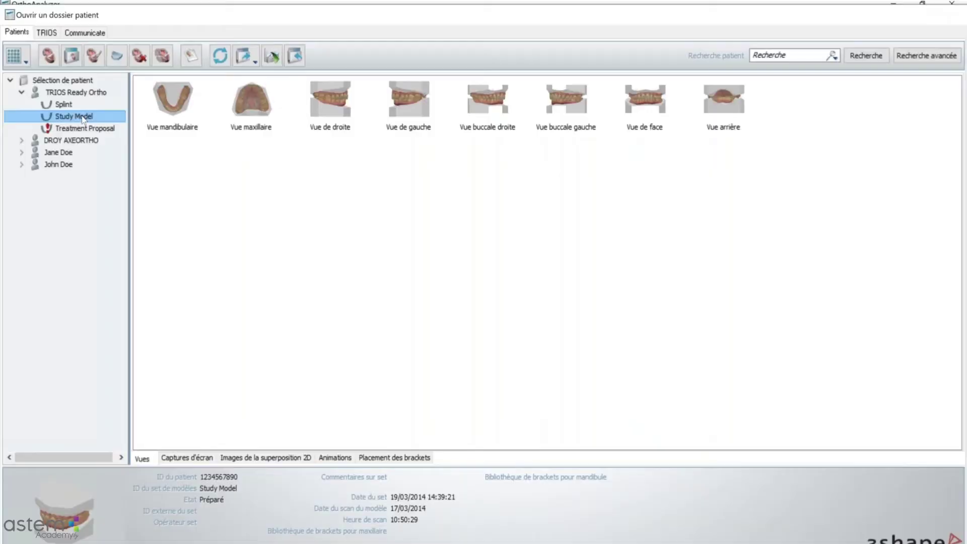
Step: Open the prepared Study Model and add a new occlusion with the suggested name in the occlusion adjustment
double_click(83, 117)
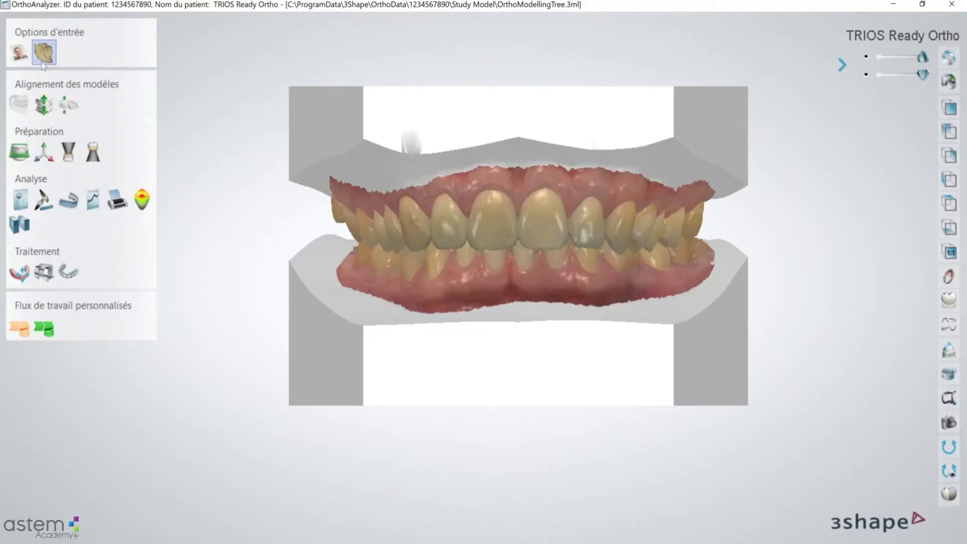
left_click(45, 105)
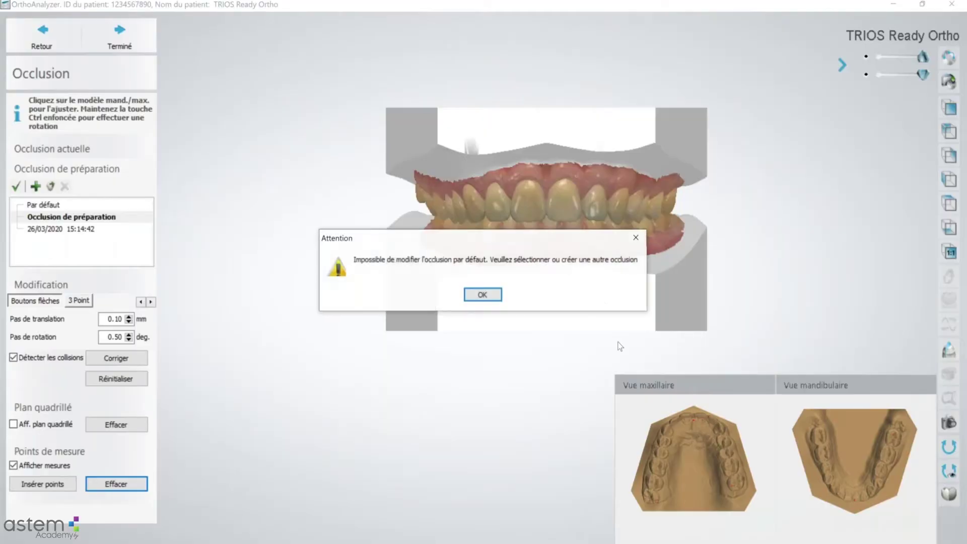
left_click(482, 295)
left_click(35, 186)
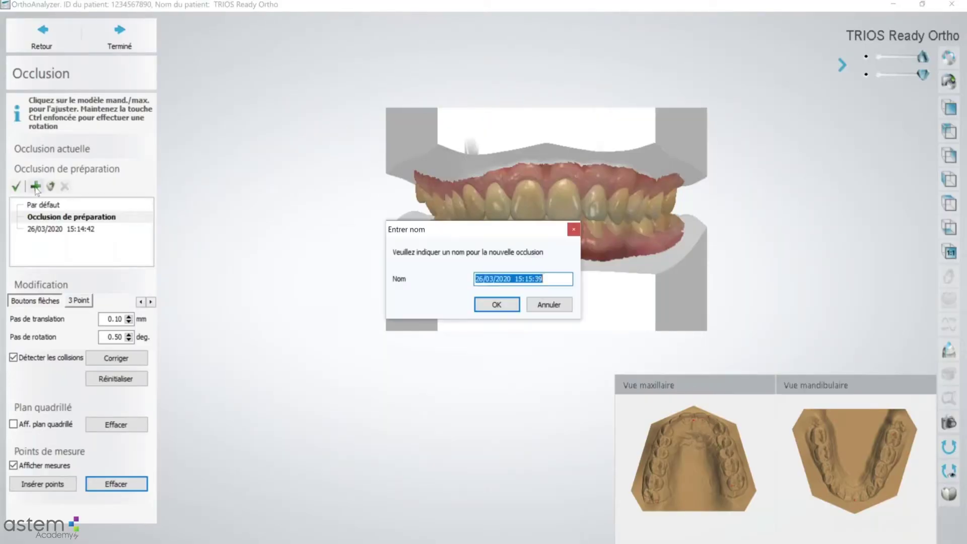
left_click(496, 304)
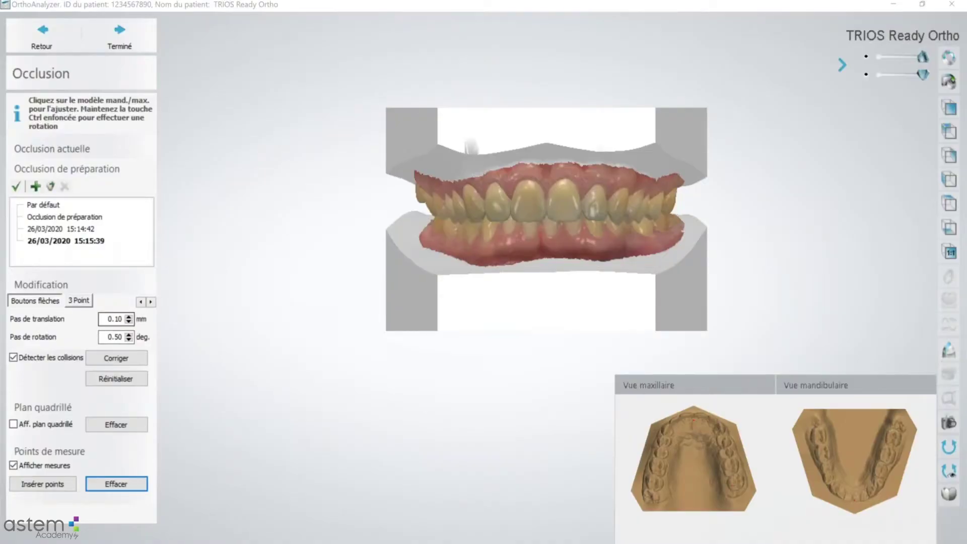
Step: Shift the mandibular model forward in 0.10 mm steps in the side view and finish the occlusion adjustment
right_click_drag(543, 292, 448, 297)
left_click(448, 297)
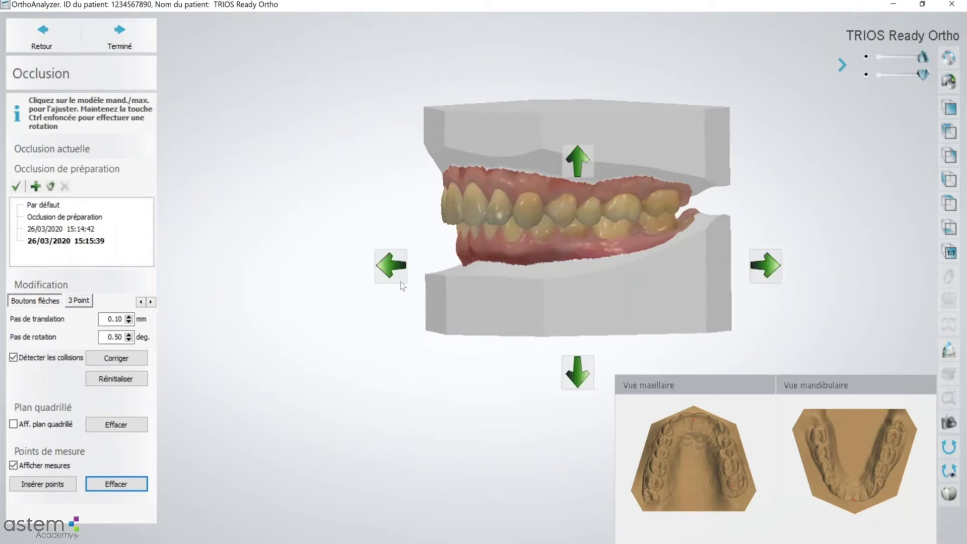
left_click(950, 156)
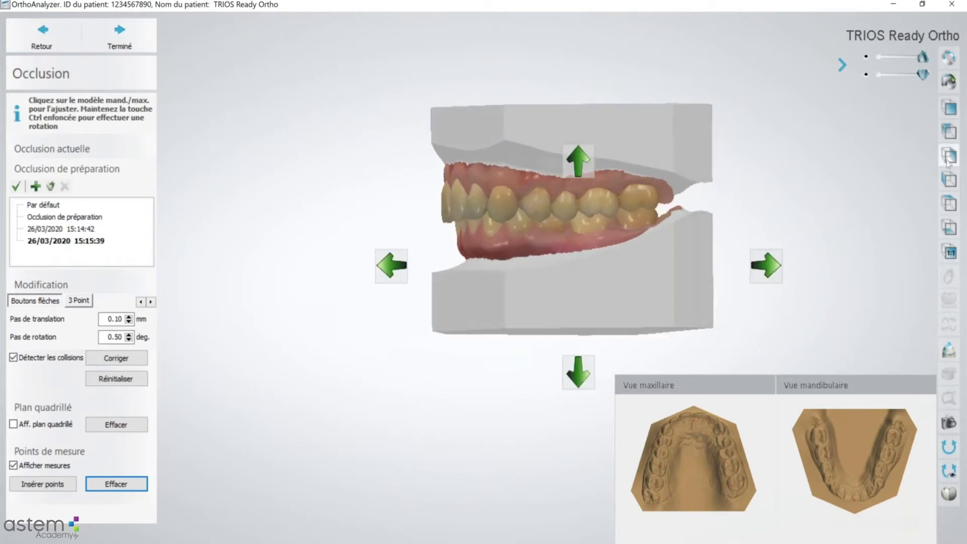
right_click_drag(538, 267, 551, 257)
scroll(551, 258, "up", 2)
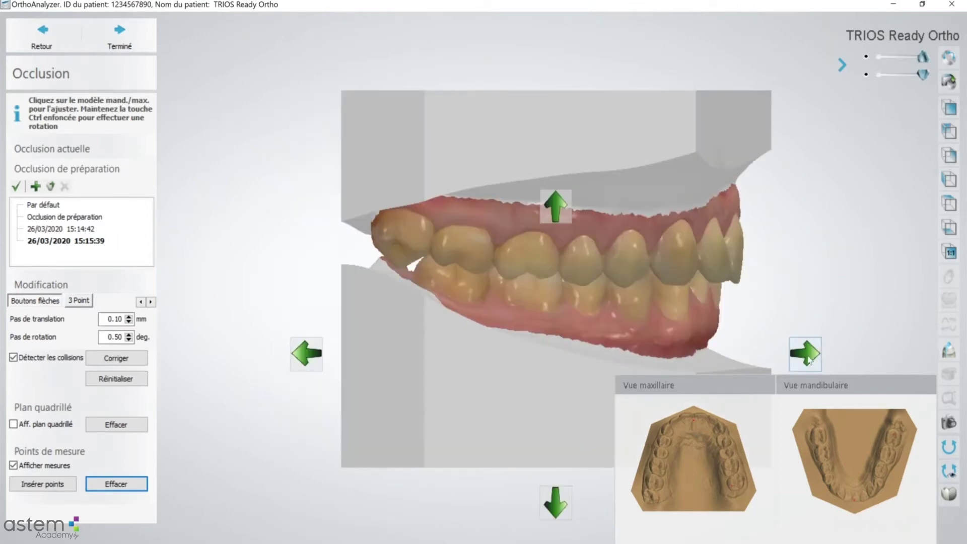
left_click(808, 359)
left_click(808, 358)
left_click(806, 358)
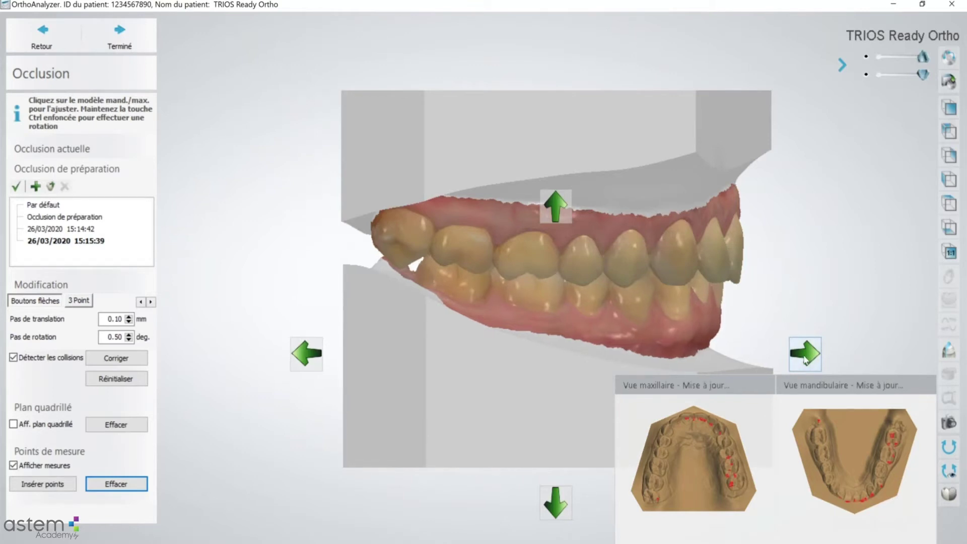
left_click(805, 358)
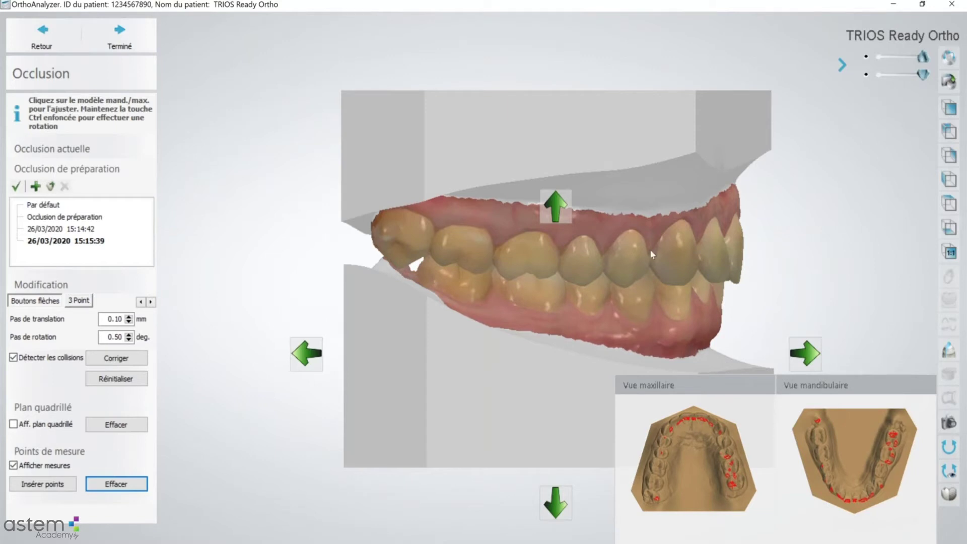
left_click(812, 362)
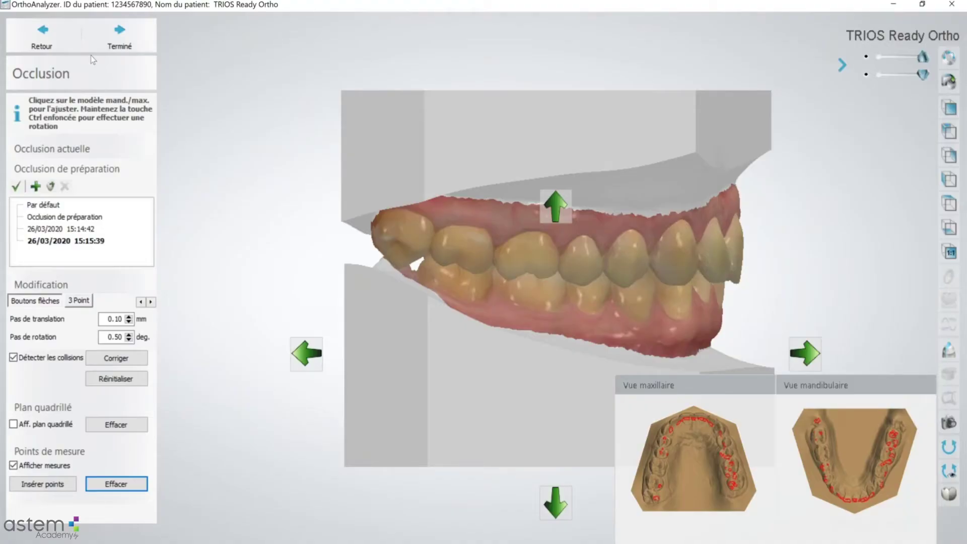
left_click(141, 40)
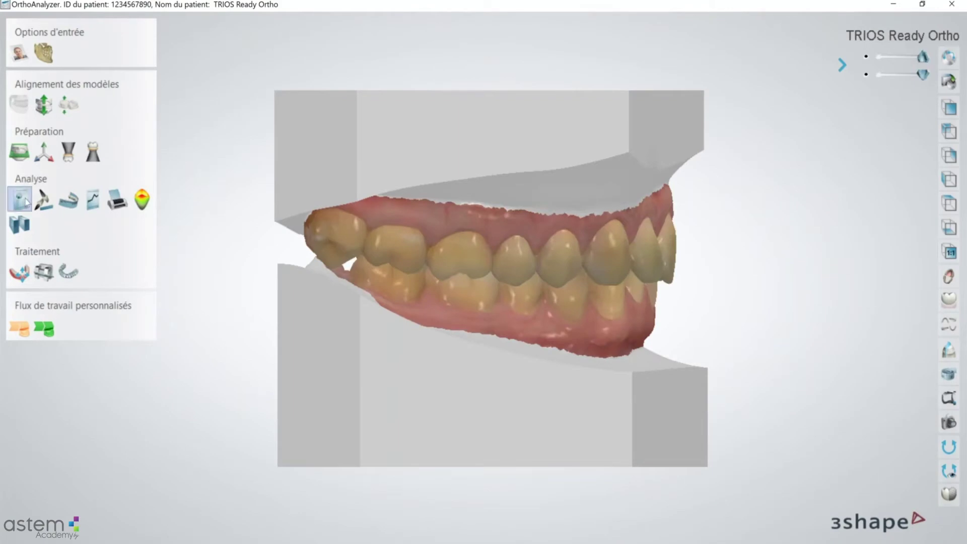
Step: Start segmenting the maxillary model and select tooth 28 in the overview, leaving its options unchanged
right_click_drag(545, 283, 460, 294)
right_click_drag(350, 281, 428, 267)
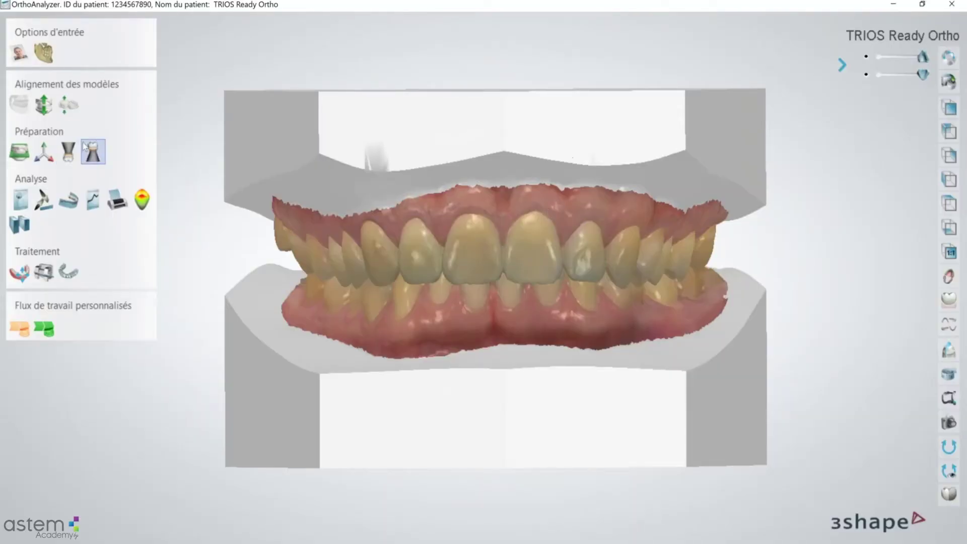
left_click(63, 156)
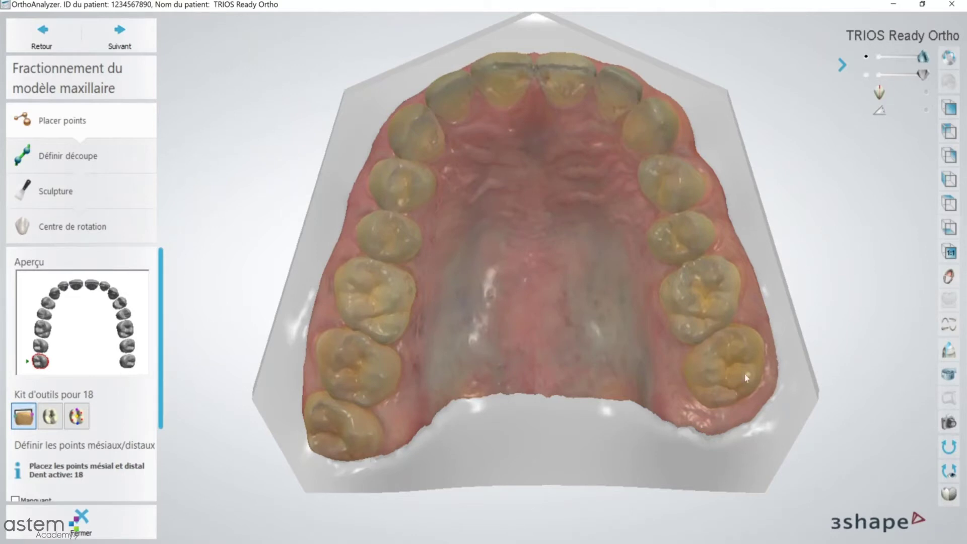
right_click(127, 363)
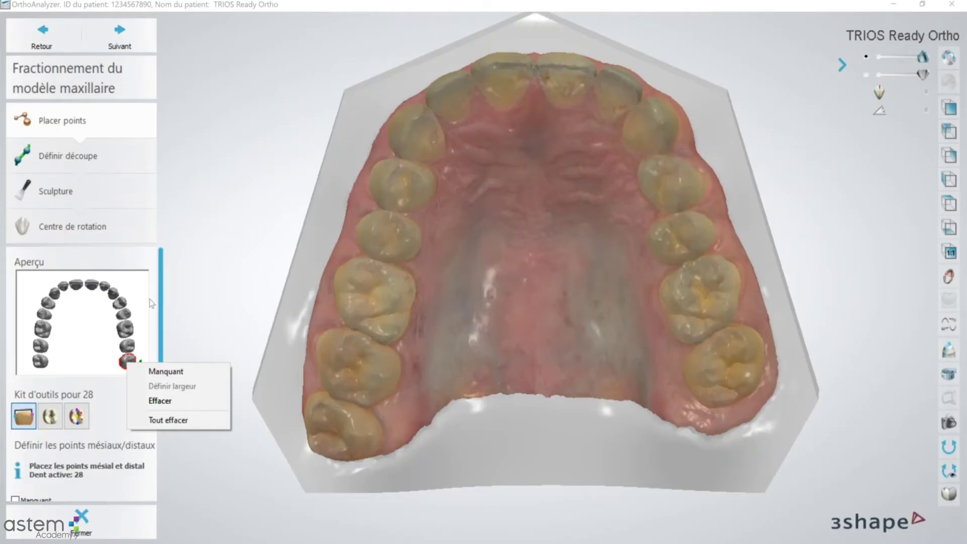
left_click(248, 288)
middle_click_drag(477, 199, 488, 218)
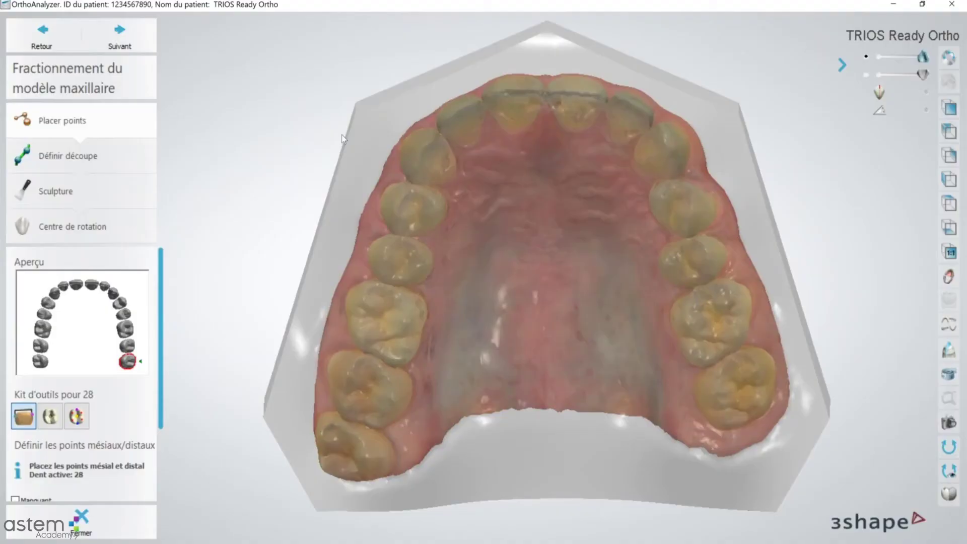
Step: Place the mesial and distal points on teeth 13 and 12, starting from the distal side of the canine
right_click_drag(570, 152, 550, 158)
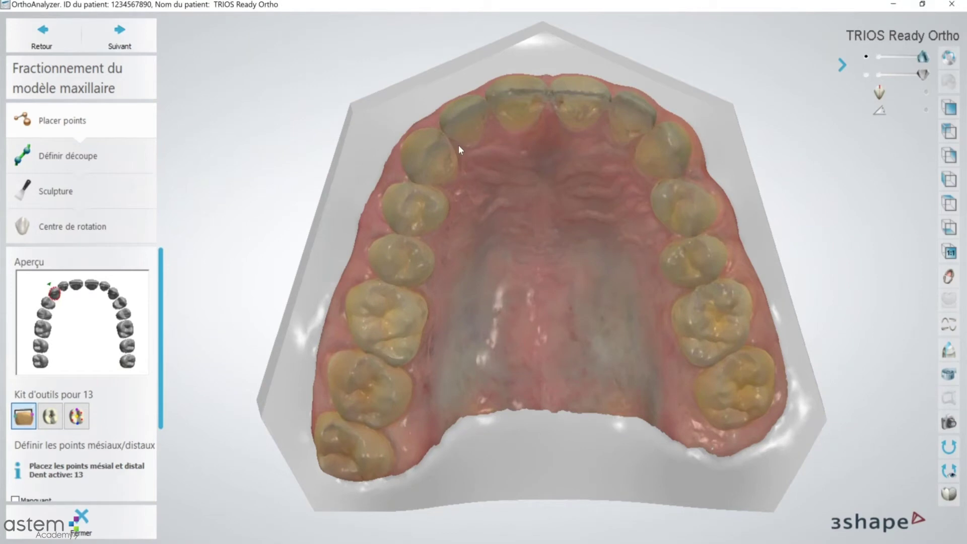
right_click_drag(458, 145, 439, 130)
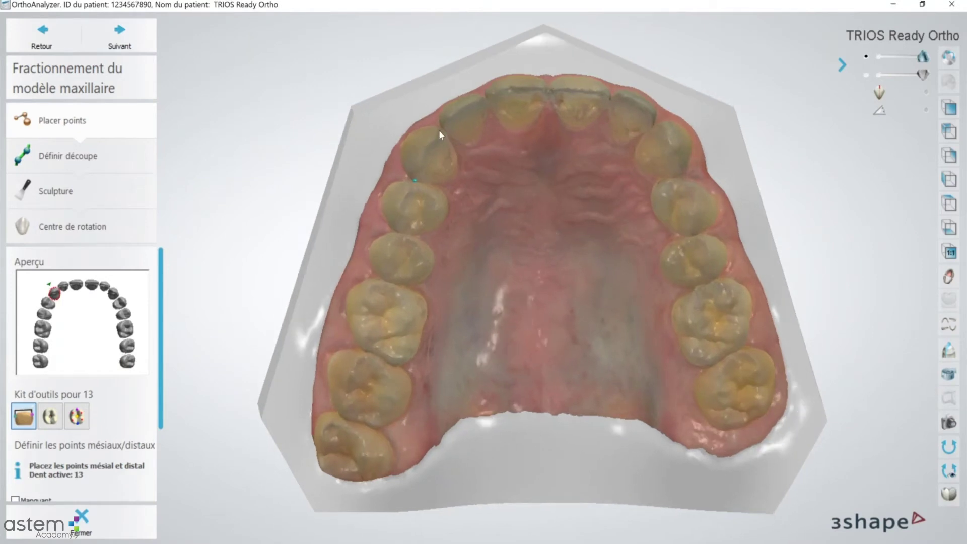
left_click(438, 129)
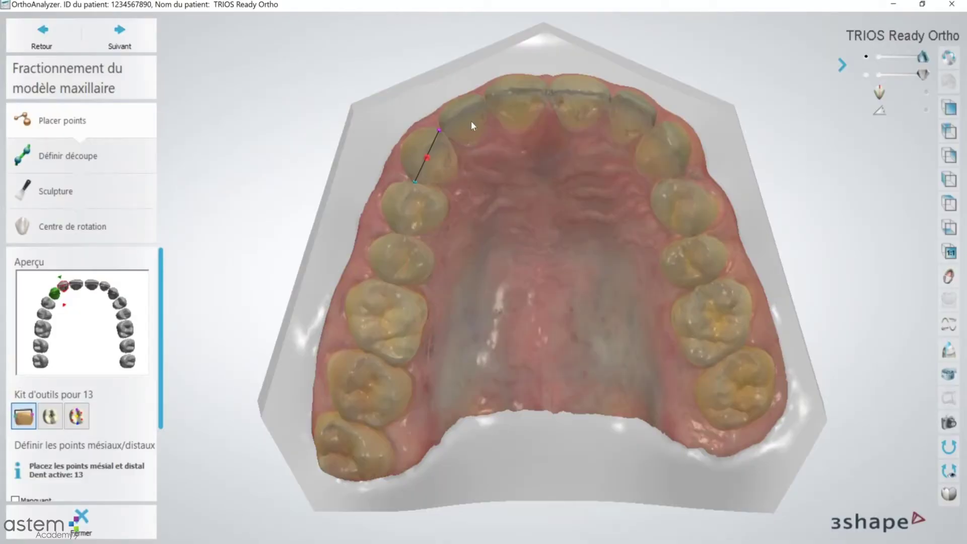
left_click(484, 106)
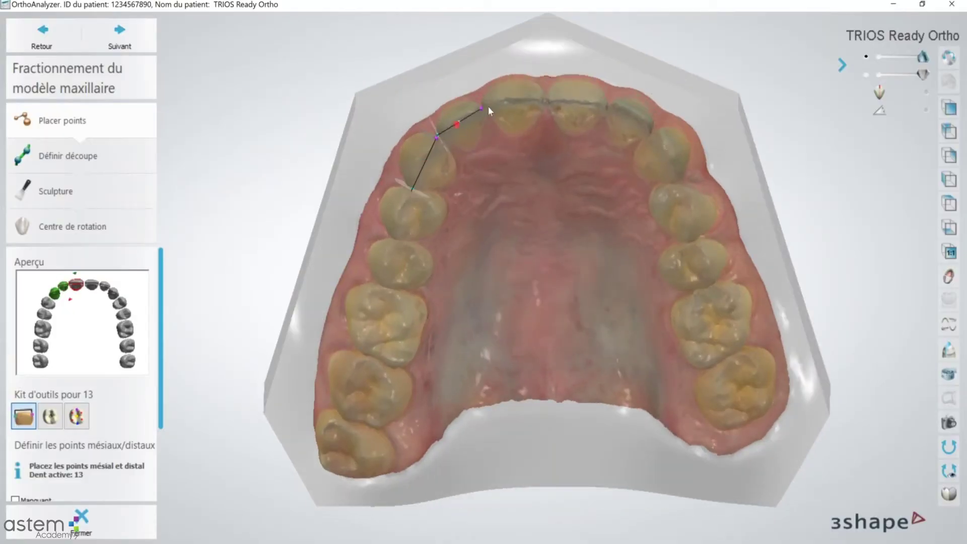
Step: Place the mesial and distal points on teeth 11, 21, 22 and 23 along the incisal edges
left_click(482, 105)
left_click(544, 100)
left_click(546, 100)
left_click(606, 105)
left_click(612, 104)
left_click(652, 129)
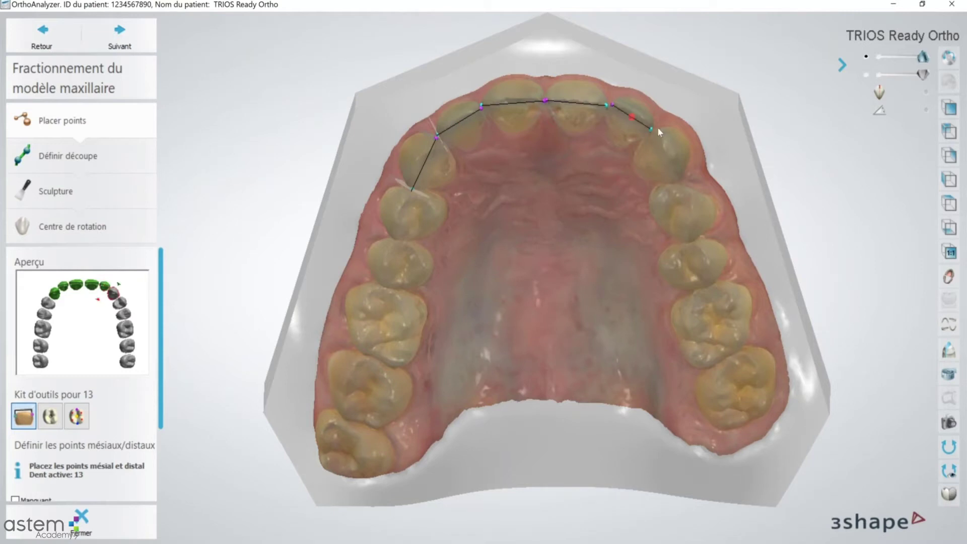
left_click(676, 183)
right_click_drag(478, 173, 474, 254)
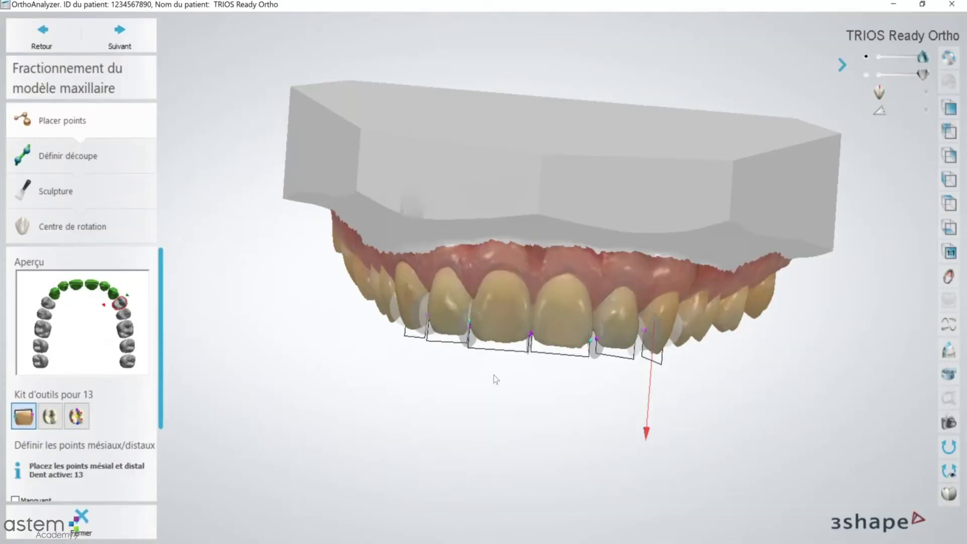
right_click_drag(499, 376, 521, 325)
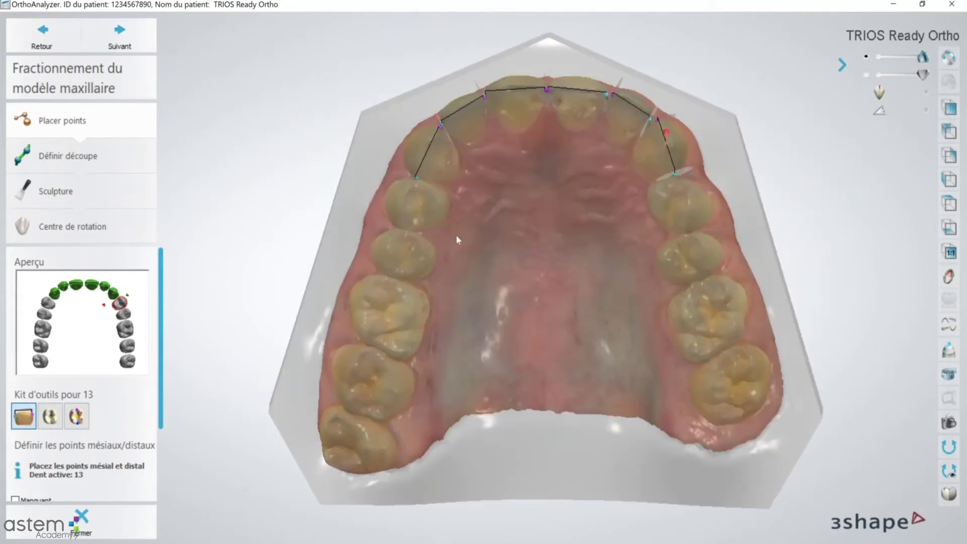
Step: Generate the cutting splines and correct the palatal contour of tooth 11 so it follows the gum line
left_click(125, 42)
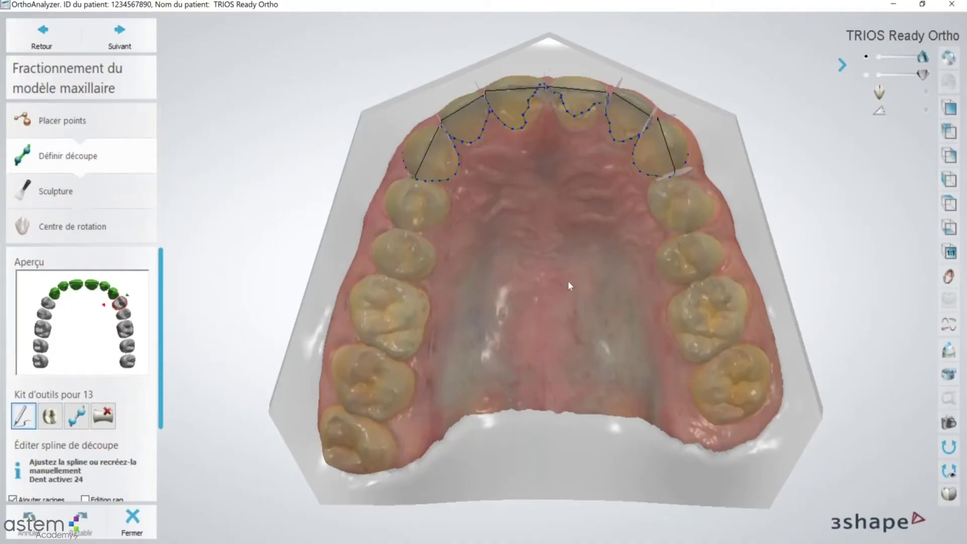
right_click_drag(568, 282, 560, 215)
scroll(547, 112, "up", 3)
scroll(559, 214, "up", 1)
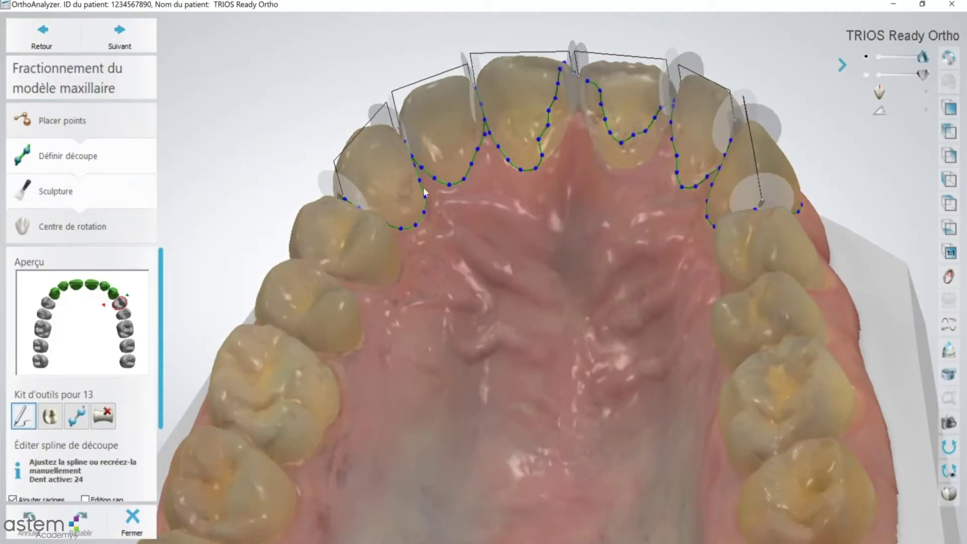
left_click(74, 286)
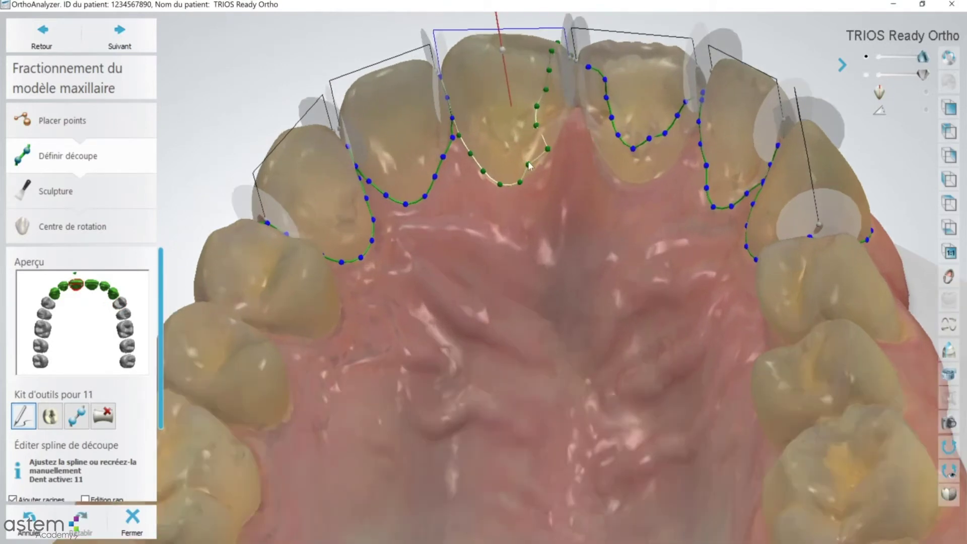
left_click_drag(528, 165, 534, 170)
left_click_drag(537, 107, 571, 86)
mouse_move(551, 51)
left_mouse_down()
mouse_move(570, 66)
mouse_move(564, 56)
left_mouse_up()
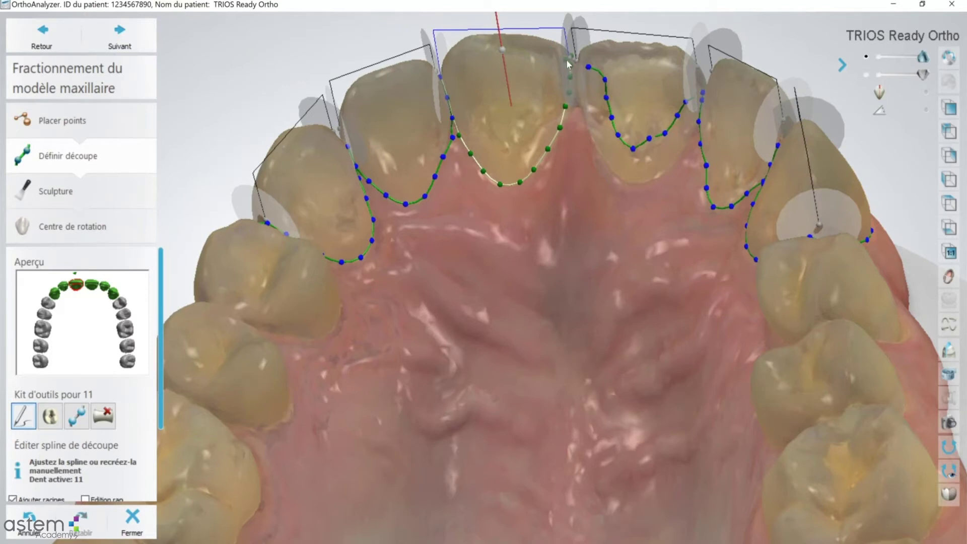
Step: Enable quick editing and redraw the cutting spline of tooth 21 along its palatal gum line
scroll(561, 169, "down", 3)
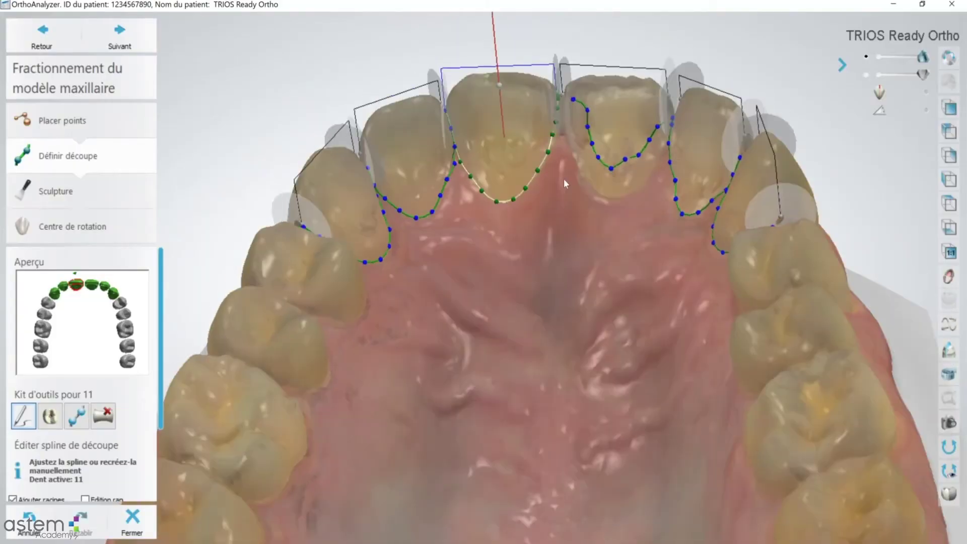
right_click_drag(563, 180, 557, 195)
left_click(91, 285)
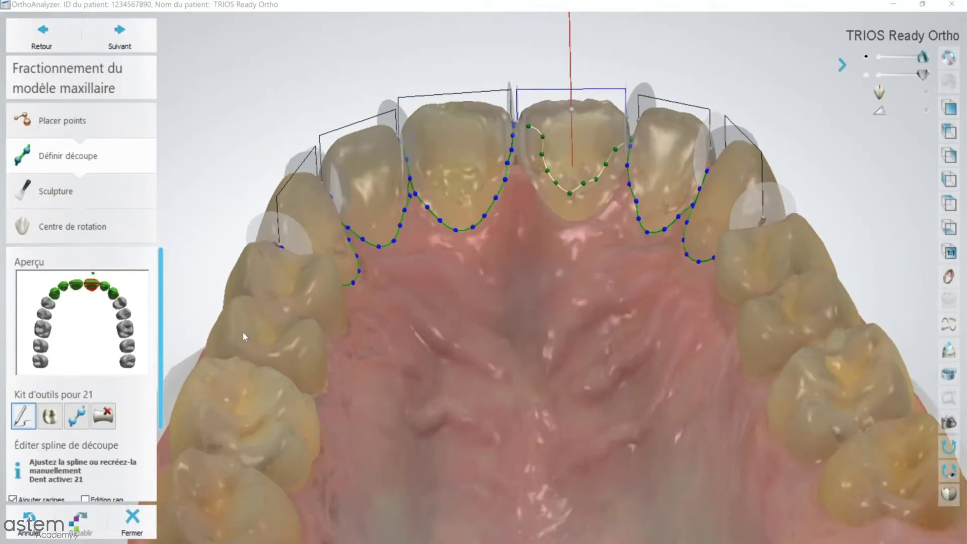
scroll(161, 343, "down", 2)
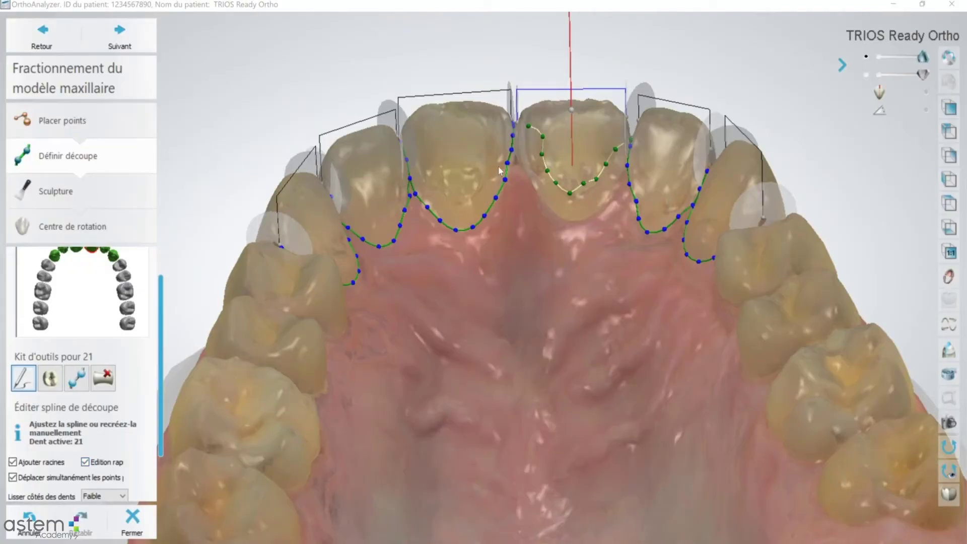
left_click_drag(517, 127, 525, 170)
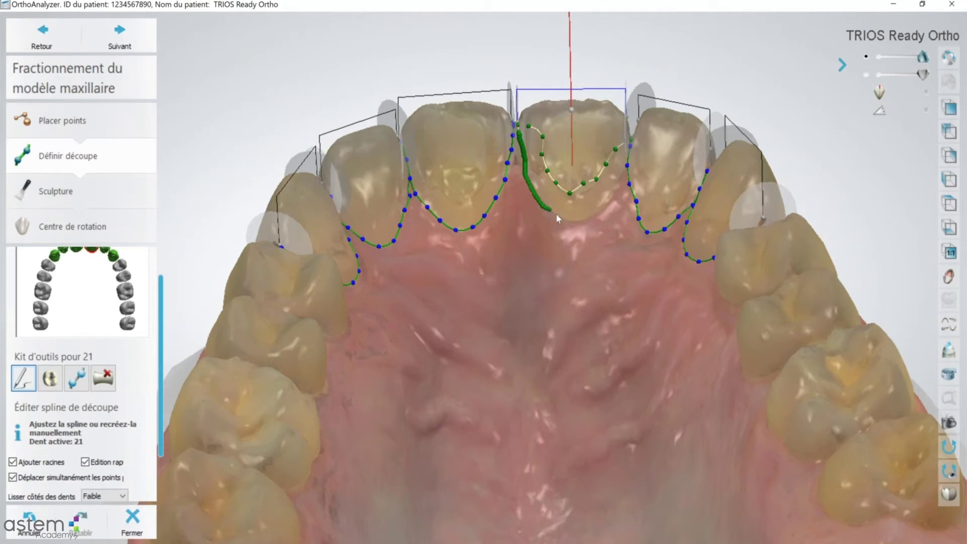
left_click_drag(603, 200, 614, 175)
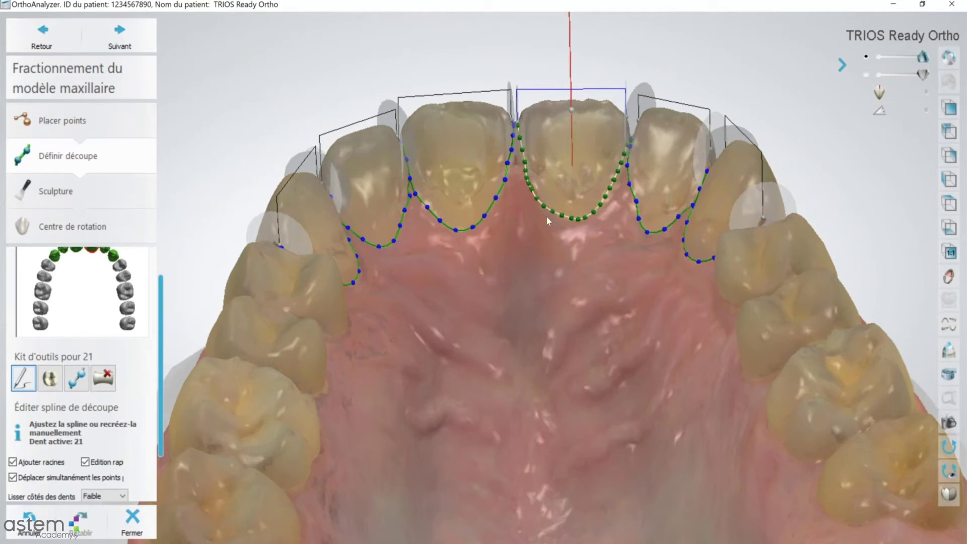
left_click_drag(549, 203, 558, 212)
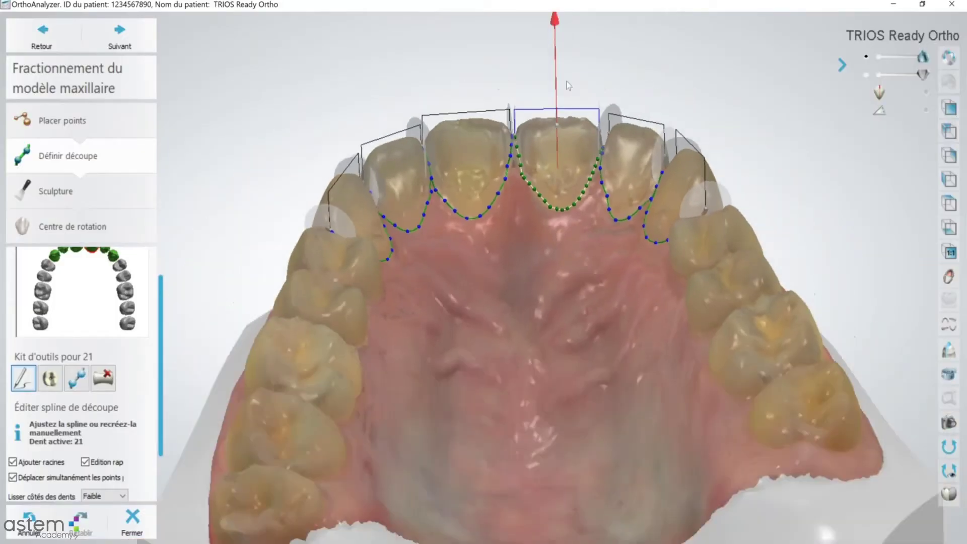
Step: Review the cutting splines from several angles and cut out the six front teeth for sculpting
right_click_drag(567, 84, 551, 243)
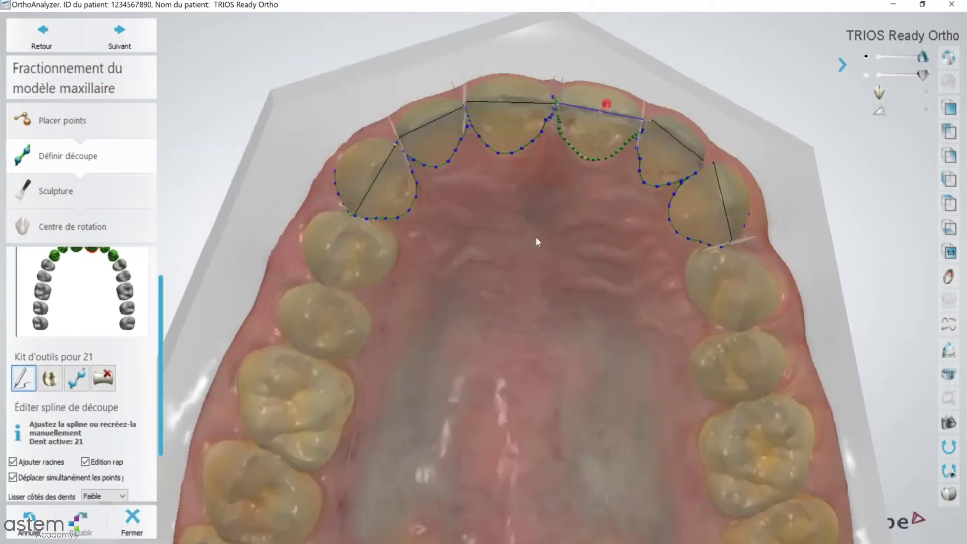
scroll(536, 242, "down", 3)
right_click_drag(536, 253, 519, 151)
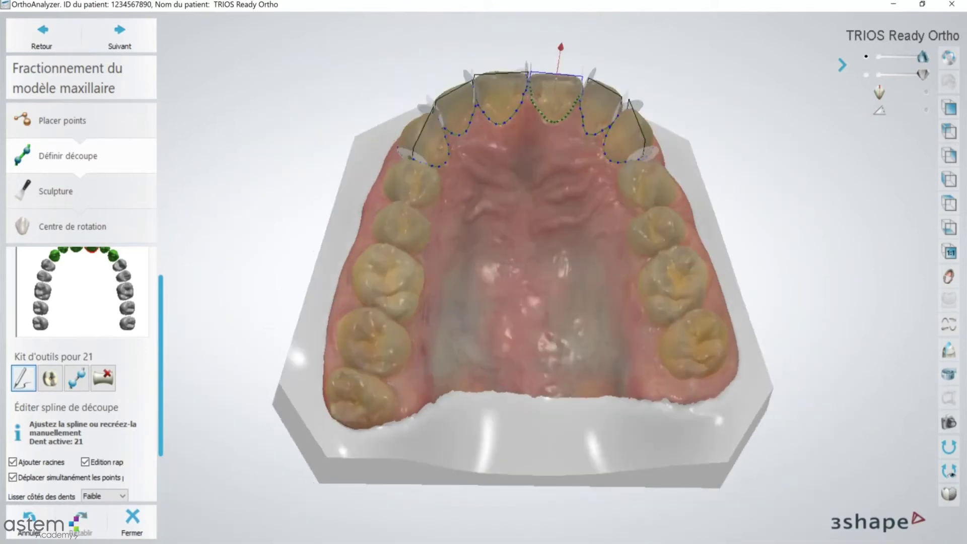
left_click(117, 35)
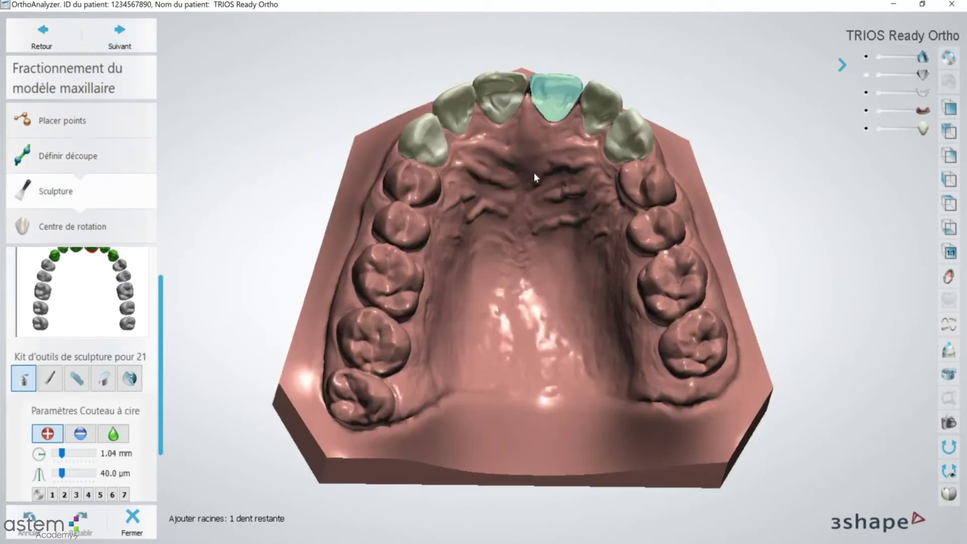
Step: Try marking an area on the front surface of tooth 21 for defect removal, then clear the marking
scroll(533, 173, "down", 2)
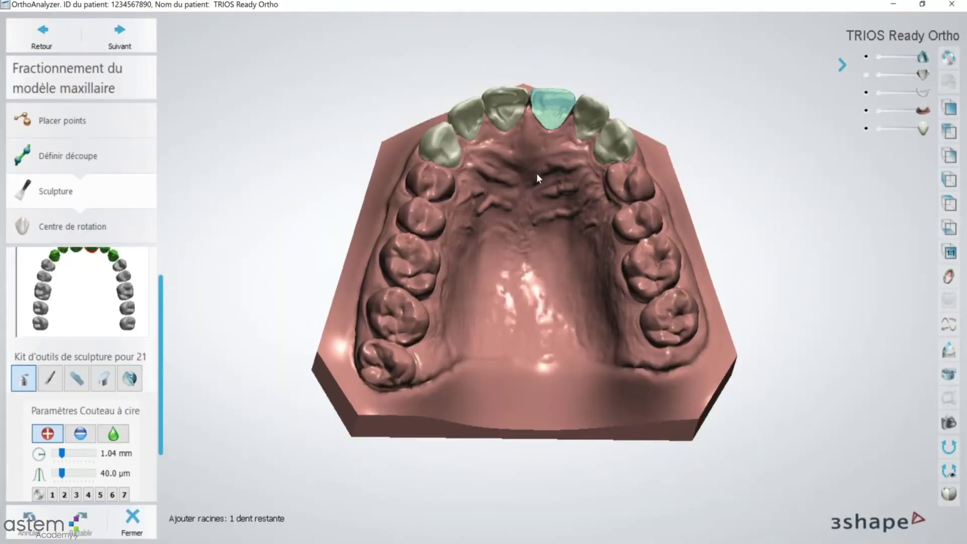
mouse_move(536, 173)
right_mouse_down()
mouse_move(465, 156)
mouse_move(443, 211)
right_mouse_up()
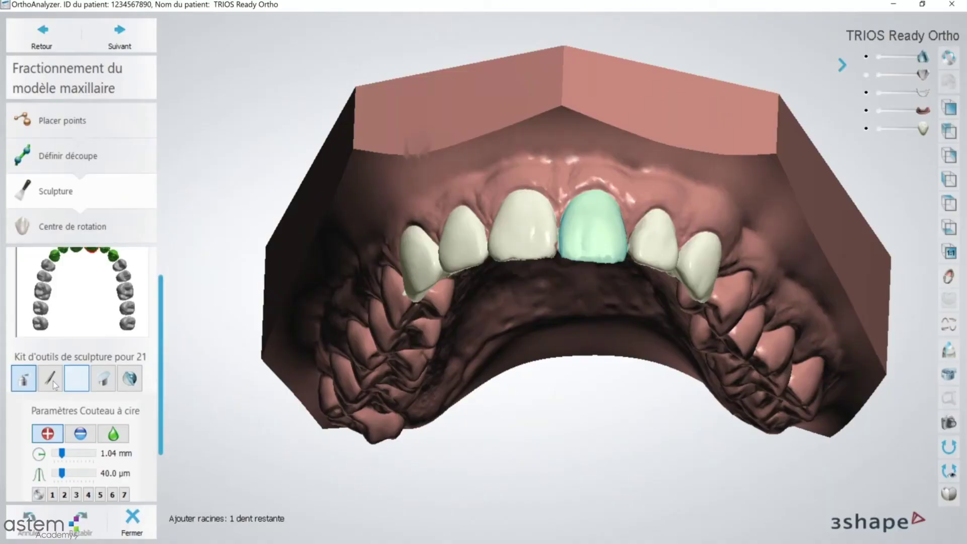
left_click(77, 379)
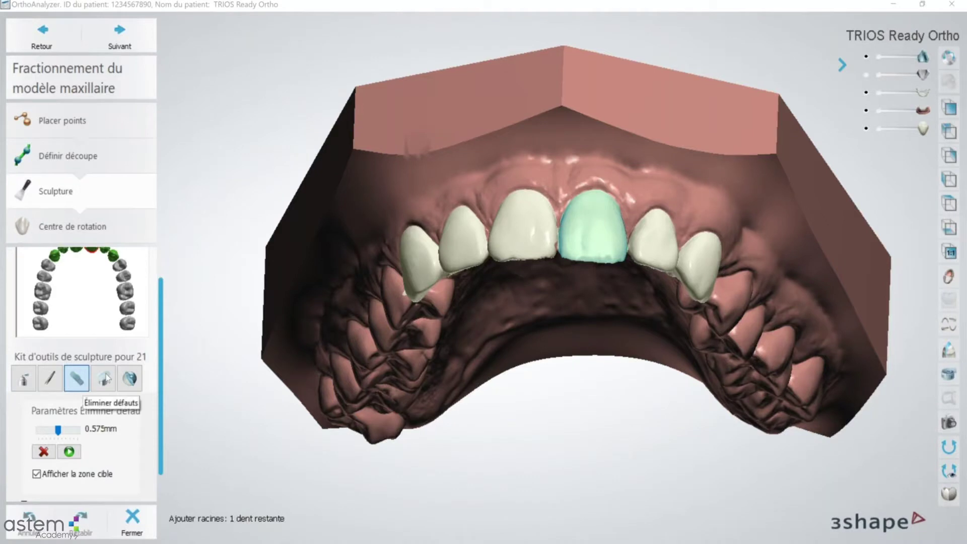
right_click_drag(538, 260, 524, 291)
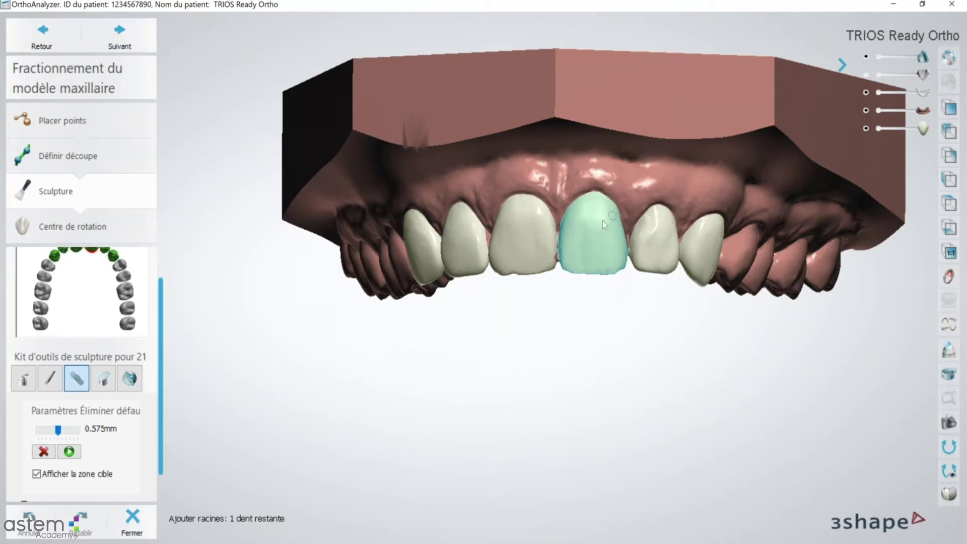
left_click_drag(602, 221, 588, 255)
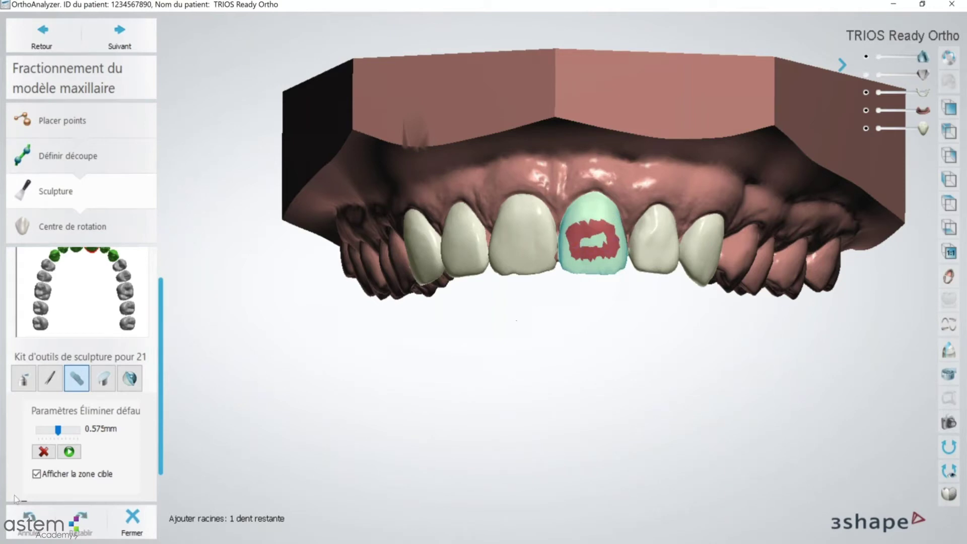
left_click(43, 452)
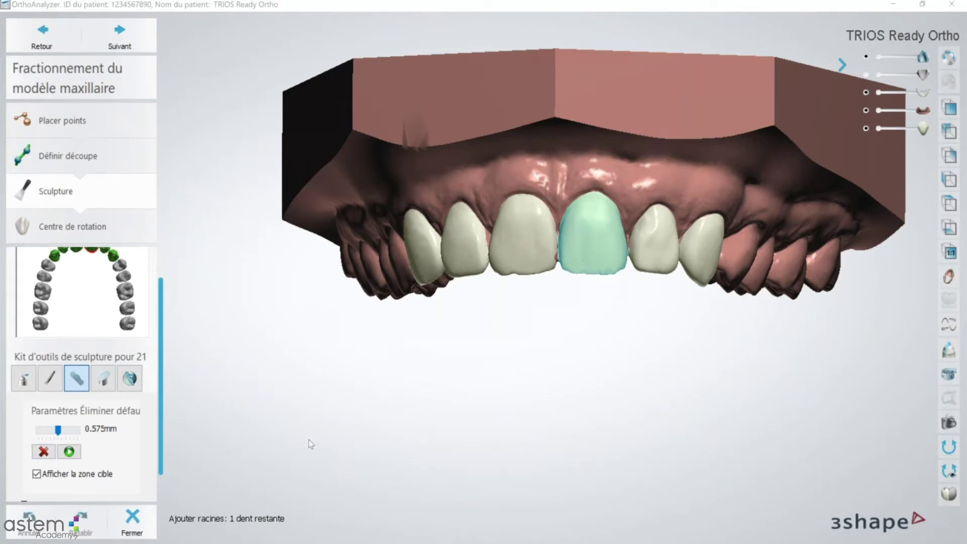
scroll(492, 282, "down", 3)
scroll(518, 285, "up", 3)
right_click_drag(567, 292, 555, 288)
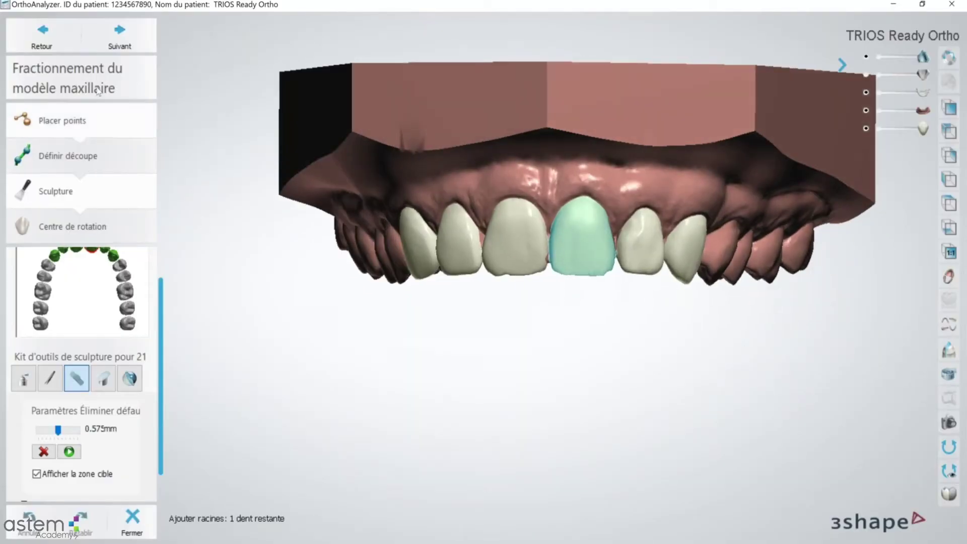
Step: Advance to the rotation centre stage and make the maxillary gum model fully transparent
left_click(119, 36)
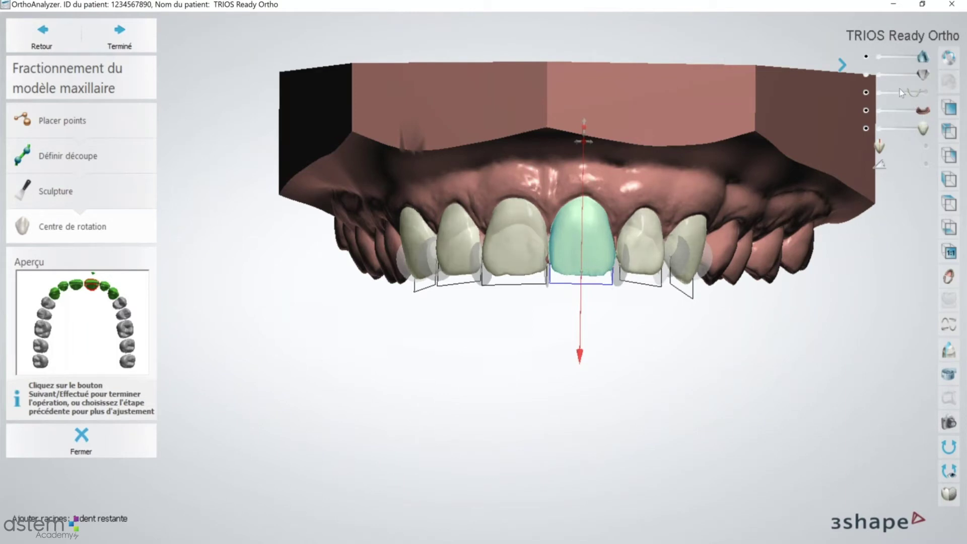
left_click_drag(919, 118, 868, 116)
right_click_drag(675, 155, 603, 216)
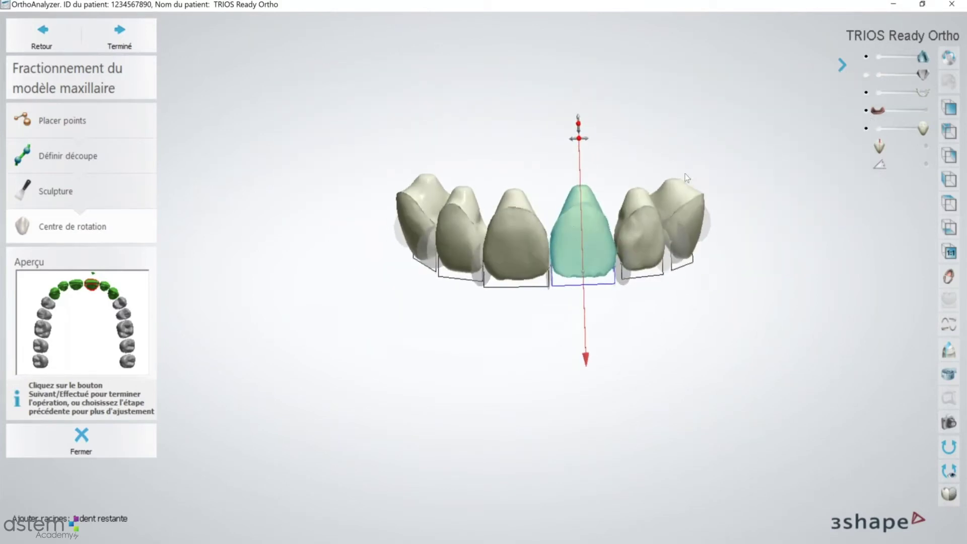
Step: Move the rotation centre of tooth 21 along its long axis, farther above the root tip
right_click_drag(558, 284, 562, 149)
right_click_drag(564, 144, 668, 167)
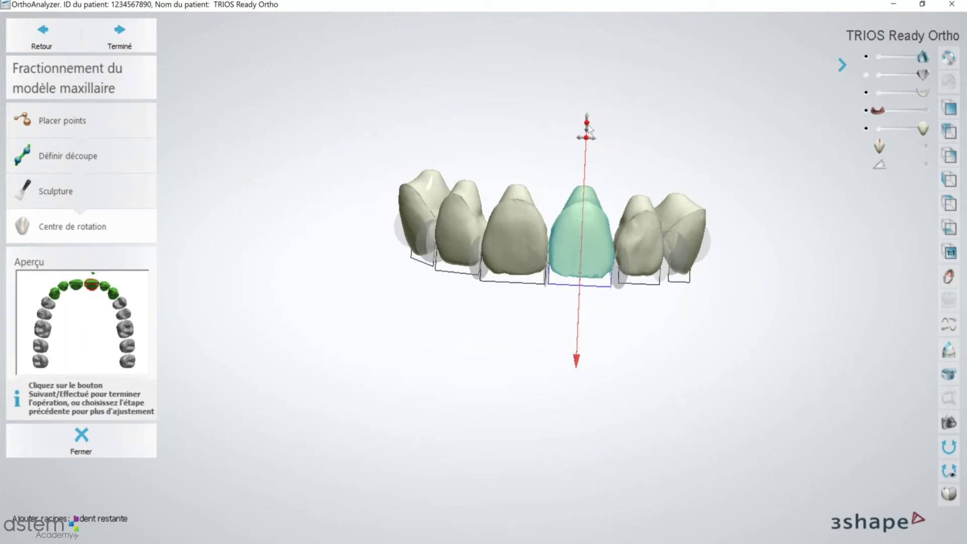
left_click_drag(587, 123, 590, 76)
right_click_drag(515, 86, 585, 108)
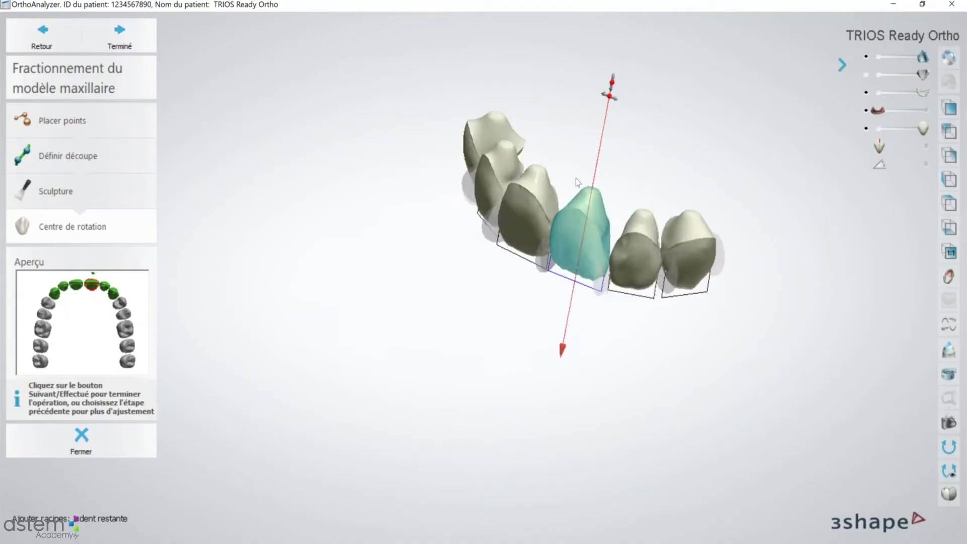
Step: Check the rotation axes of teeth 11 and 22, and finish the maxillary model segmentation
right_click_drag(575, 178, 609, 144)
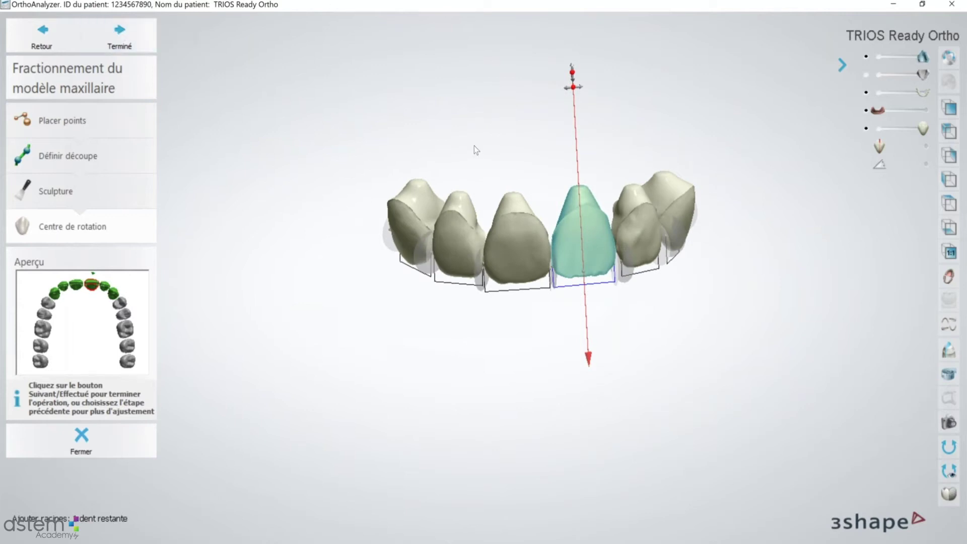
left_click(77, 286)
left_click(105, 286)
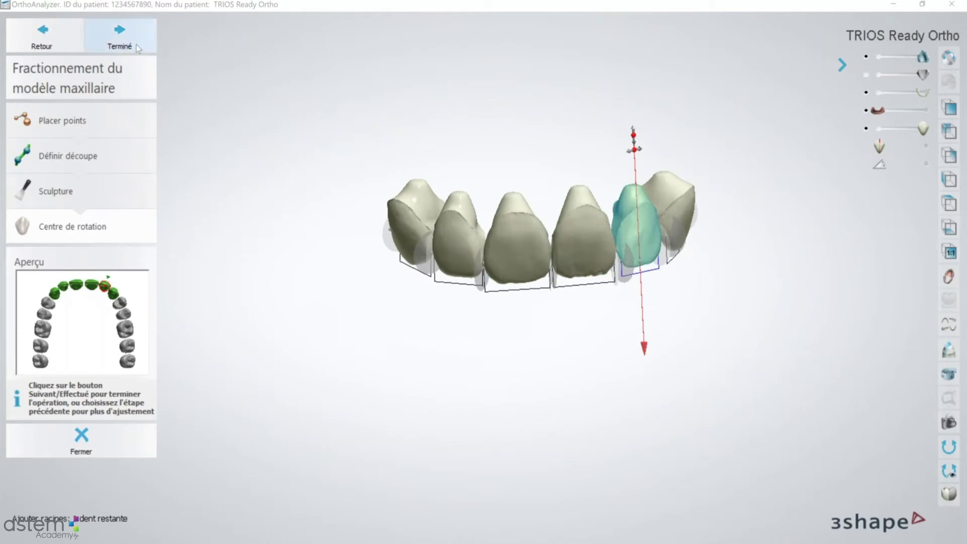
left_click(132, 43)
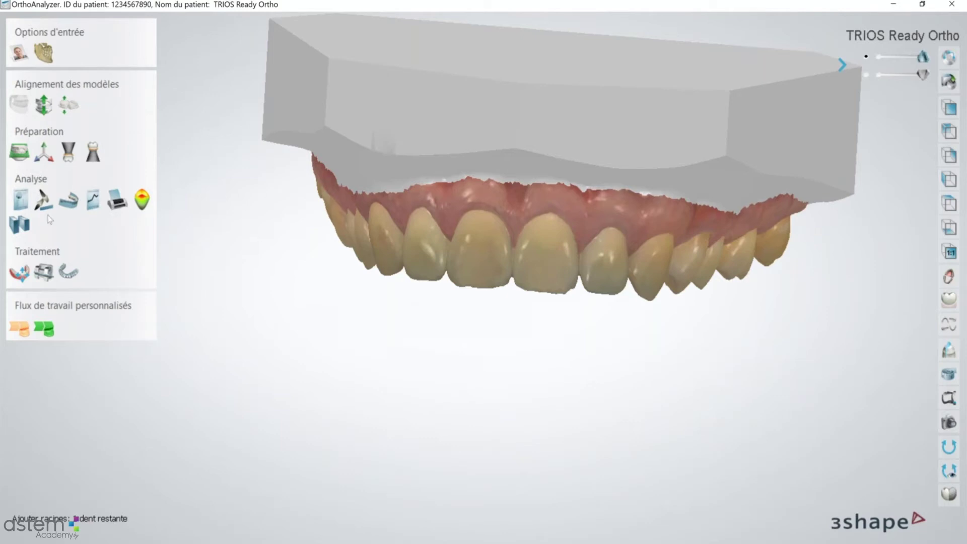
Step: Open the virtual setup and display the maxillary gum model fully opaque, trying partial transparency along the way
left_click(19, 274)
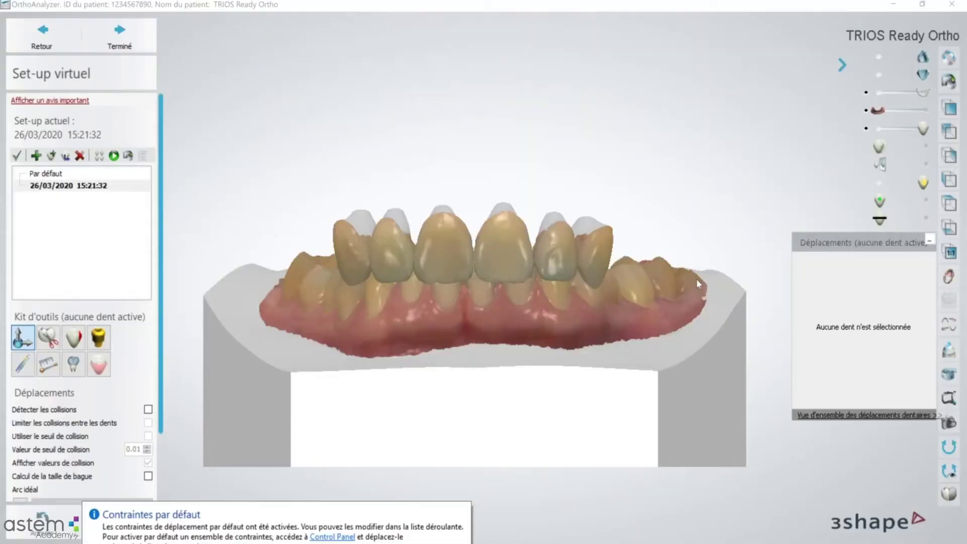
scroll(563, 295, "down", 1)
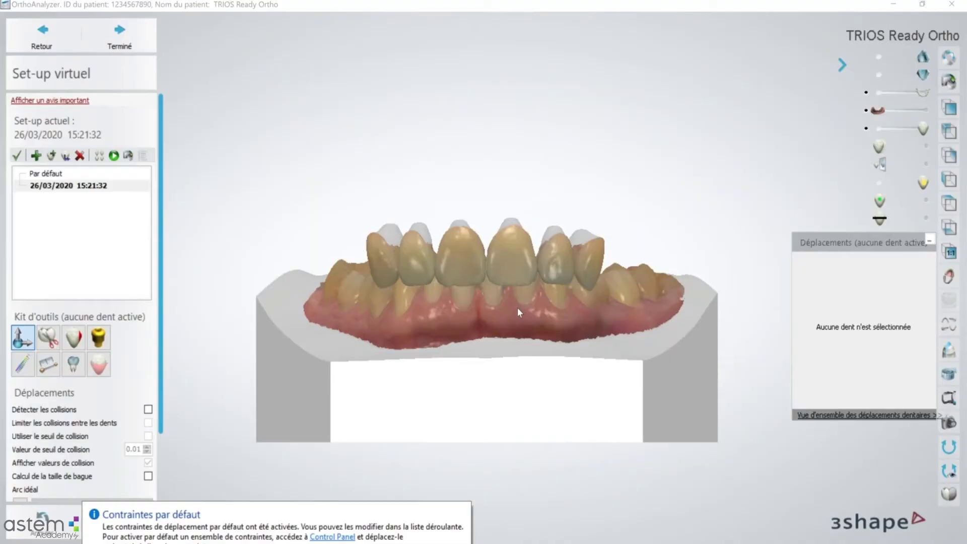
middle_click_drag(518, 307, 570, 269)
scroll(570, 269, "up", 2)
left_click(877, 112)
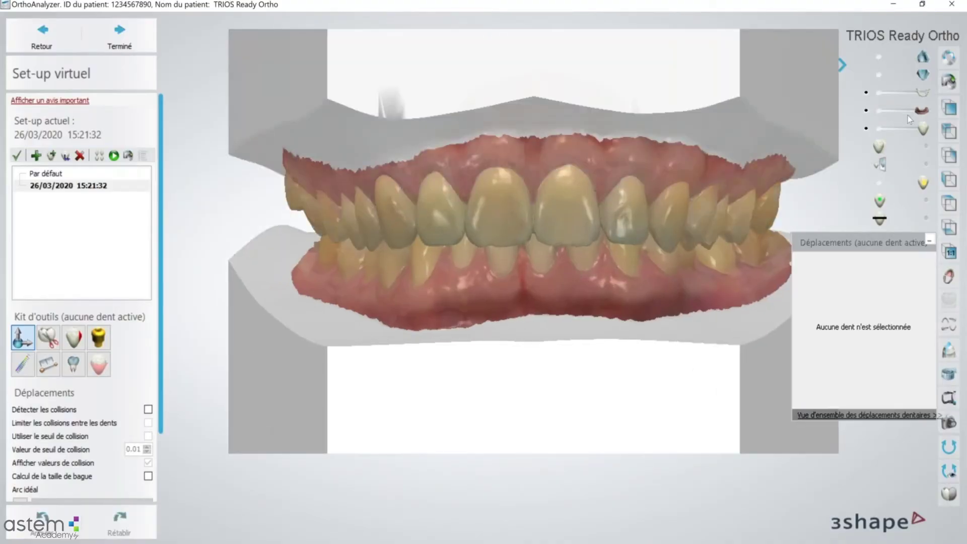
left_click(898, 112)
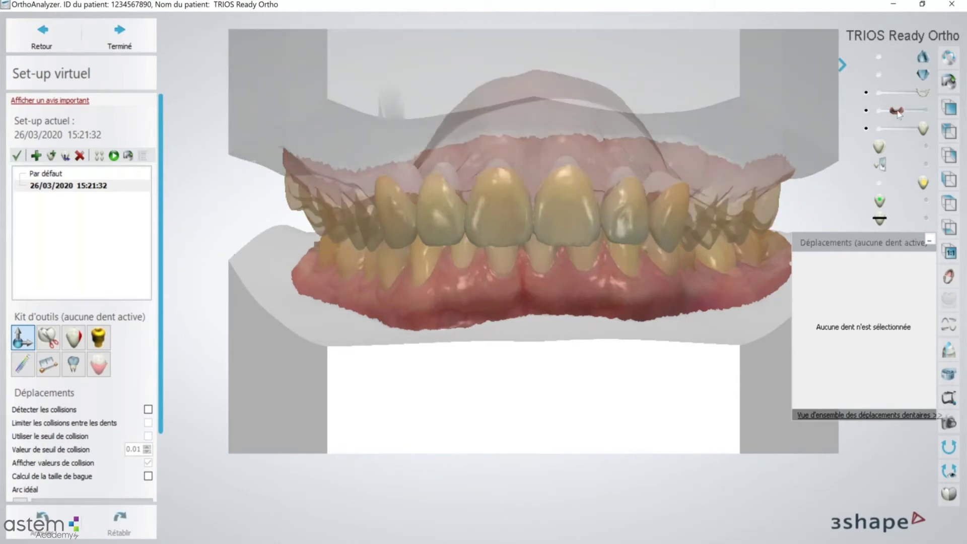
left_click(897, 110)
left_click(897, 109)
left_click(897, 109)
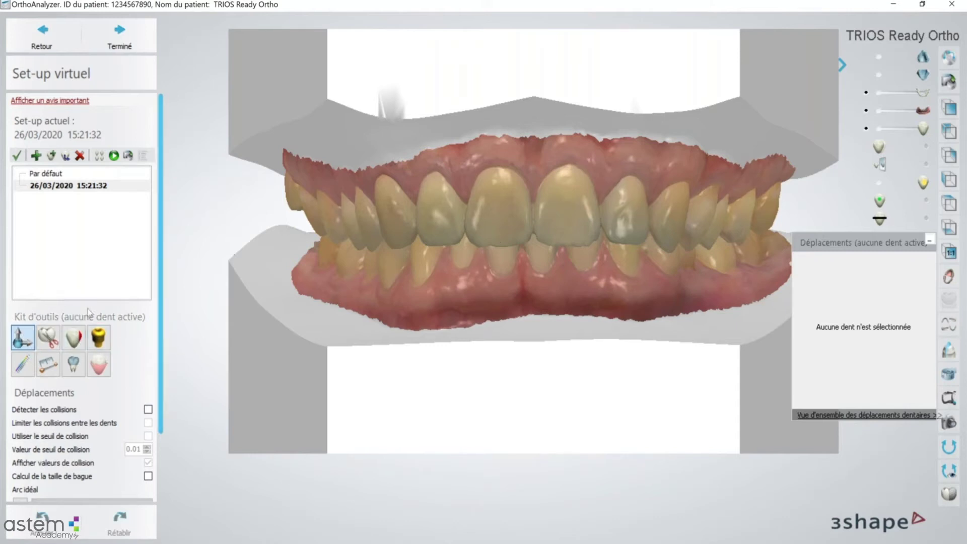
middle_click_drag(335, 309, 312, 326)
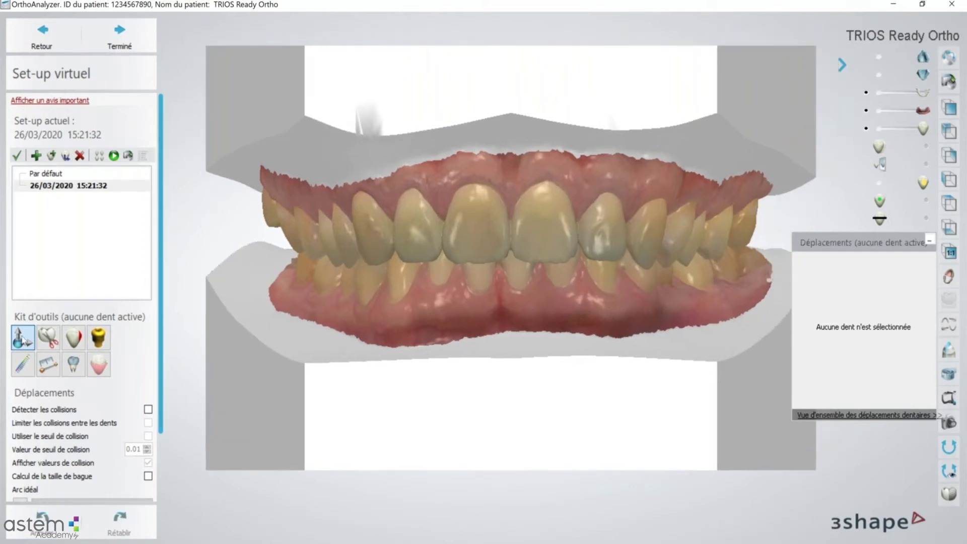
Step: Adjust tooth 11 to an angulation of about 0.37 deg and an extrusion of about 0.49 mm
left_click(478, 235)
scroll(448, 232, "up", 1)
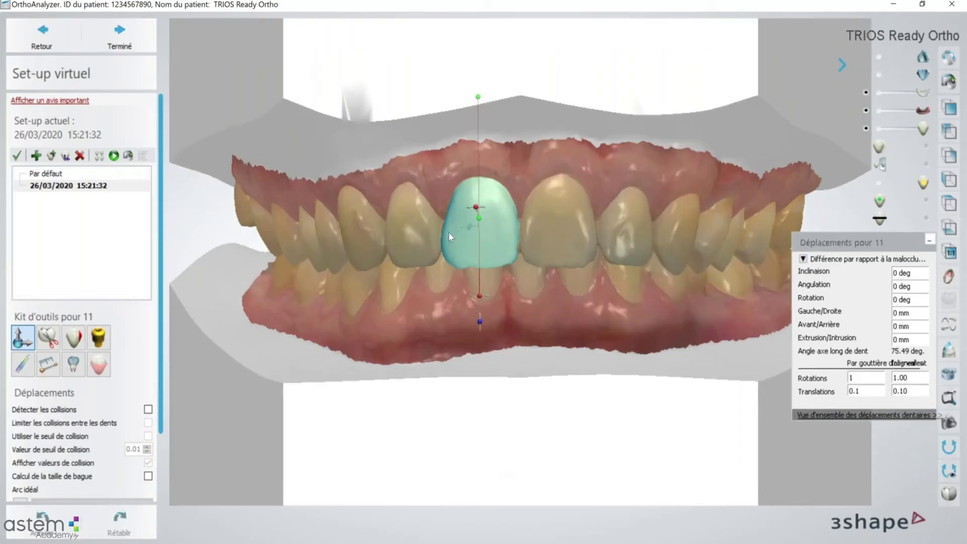
scroll(450, 234, "up", 1)
scroll(489, 301, "up", 1)
scroll(496, 334, "up", 1)
mouse_move(497, 334)
left_mouse_down()
mouse_move(499, 303)
mouse_move(493, 333)
mouse_move(503, 333)
left_mouse_up()
left_click_drag(498, 382, 501, 369)
scroll(481, 392, "down", 3)
Step: Hide the mandibular model and tip tooth 11 to an inclination of about -0.31 deg
left_click(878, 74)
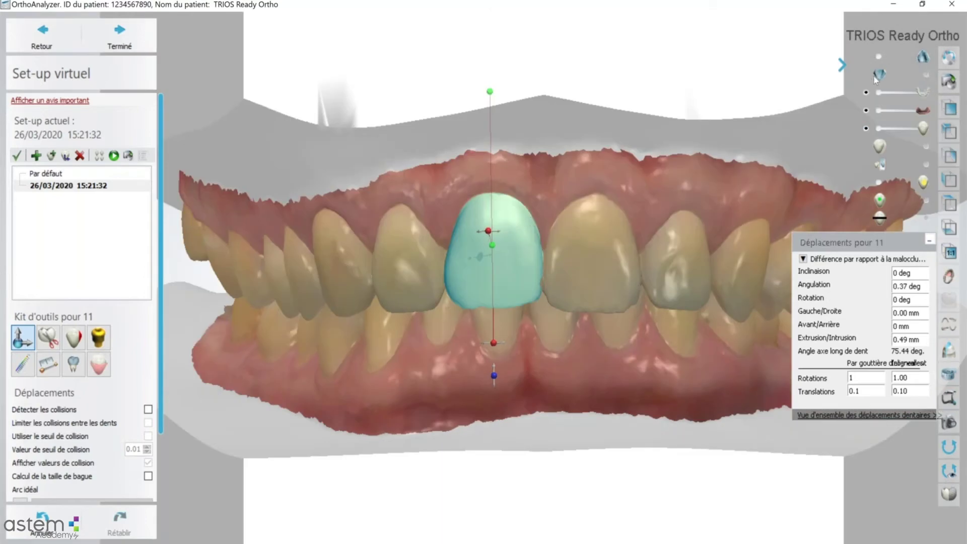
right_click_drag(440, 297, 488, 282)
right_click_drag(422, 299, 579, 204)
mouse_move(578, 203)
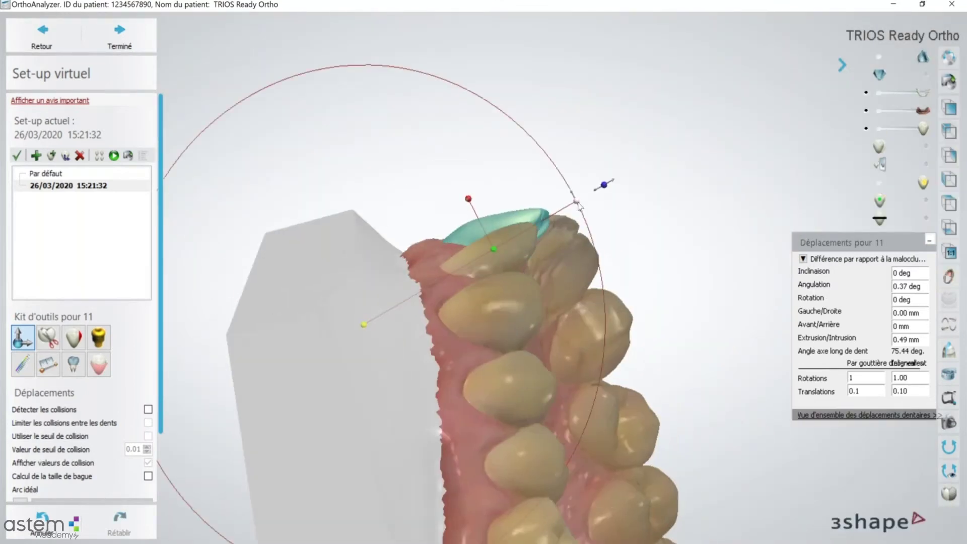
left_click_drag(578, 204, 575, 209)
right_click_drag(641, 168, 810, 187)
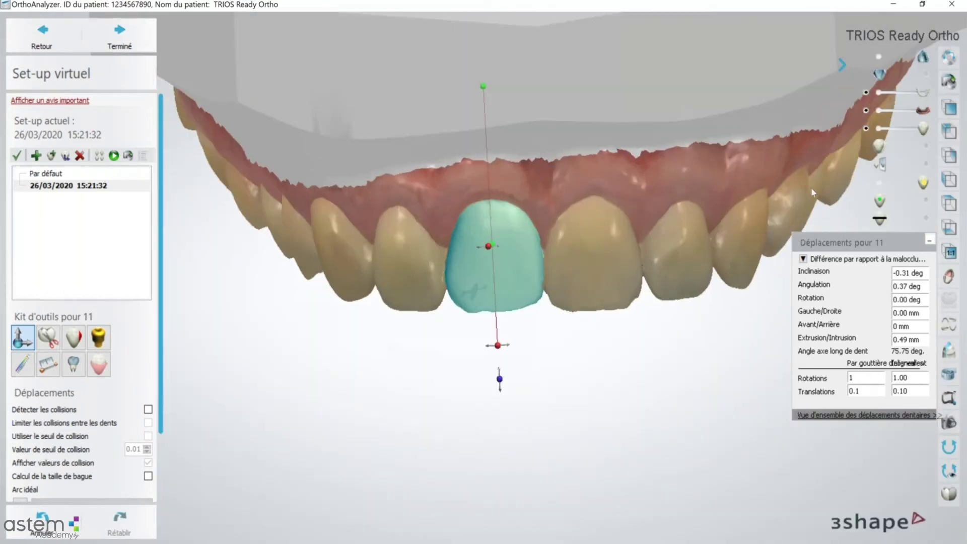
Step: In the front view, show the reference lines with the horizontal one at the incisal edges, and redisplay the mandible
left_click(950, 109)
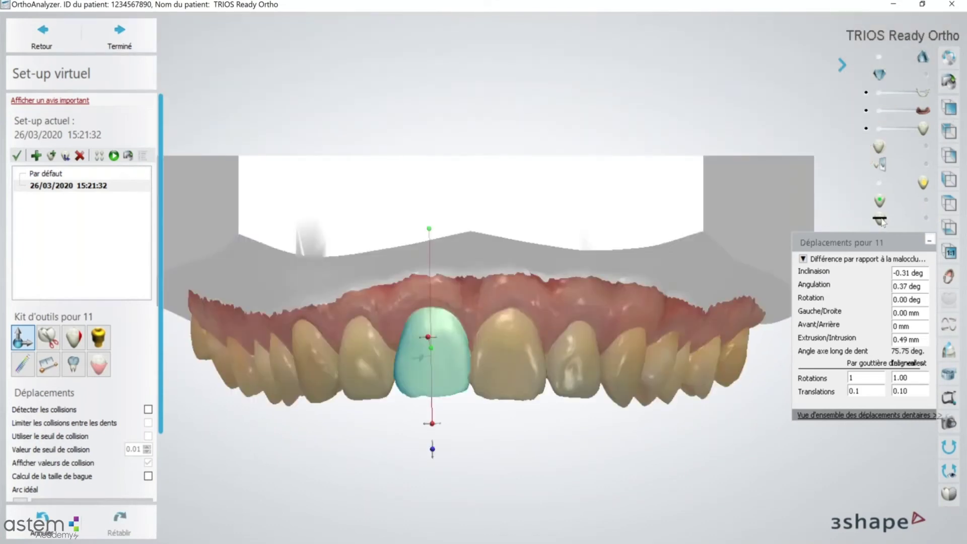
left_click_drag(878, 218, 923, 221)
left_click_drag(266, 201, 243, 405)
left_click(926, 74)
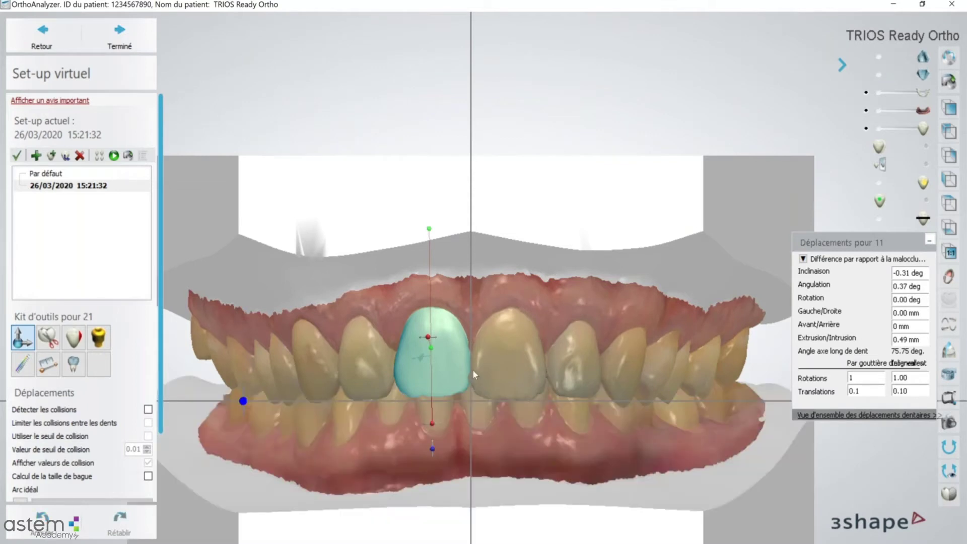
Step: Compare teeth 21 and 11 with the reference lines and reduce tooth 11's extrusion to 0.19 mm
left_click(473, 370)
scroll(474, 369, "down", 2)
scroll(473, 364, "down", 1)
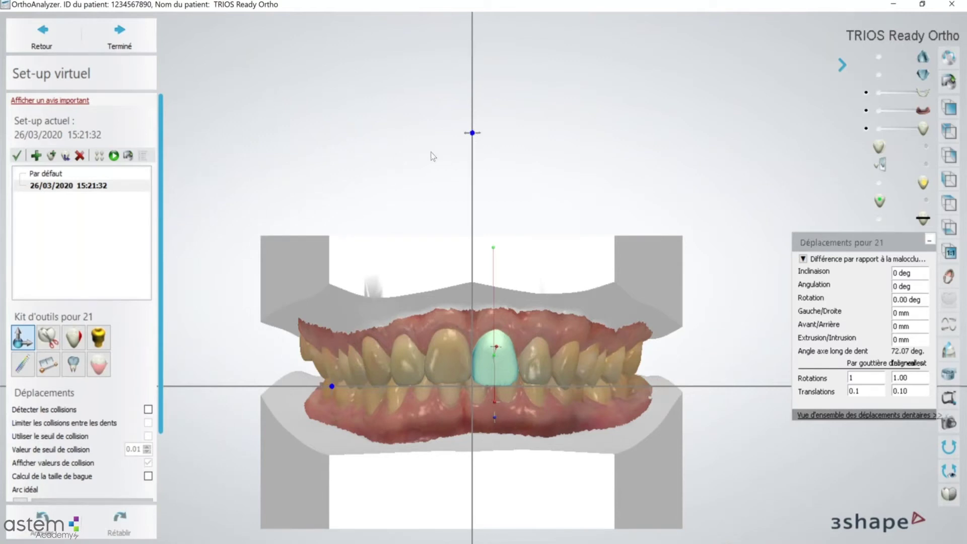
scroll(432, 154, "up", 2)
middle_click_drag(317, 344, 358, 173)
scroll(357, 173, "up", 3)
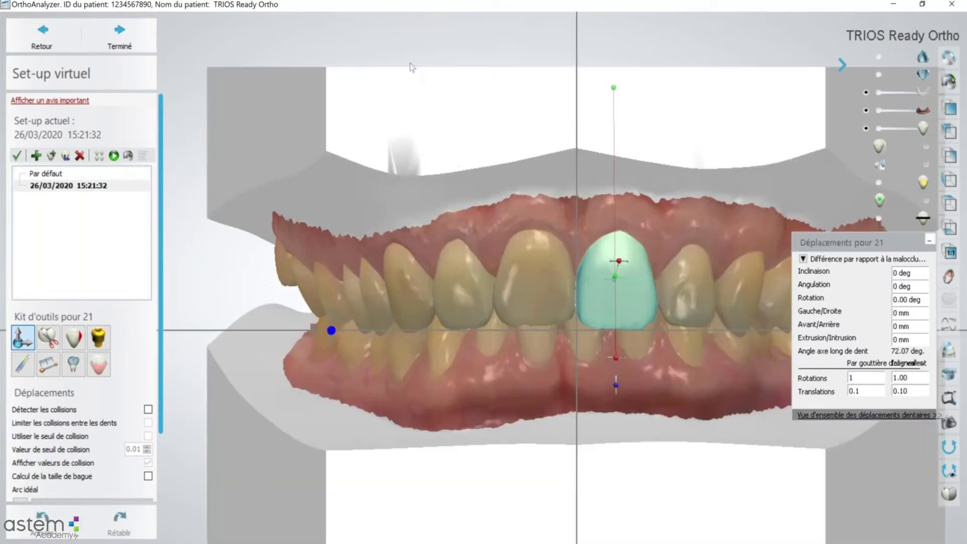
left_click(495, 267)
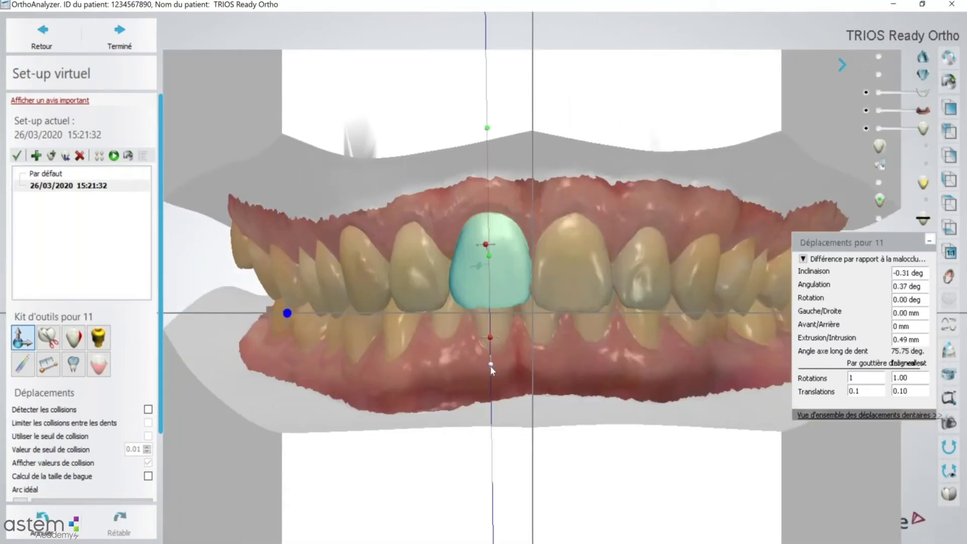
left_click_drag(491, 364, 489, 368)
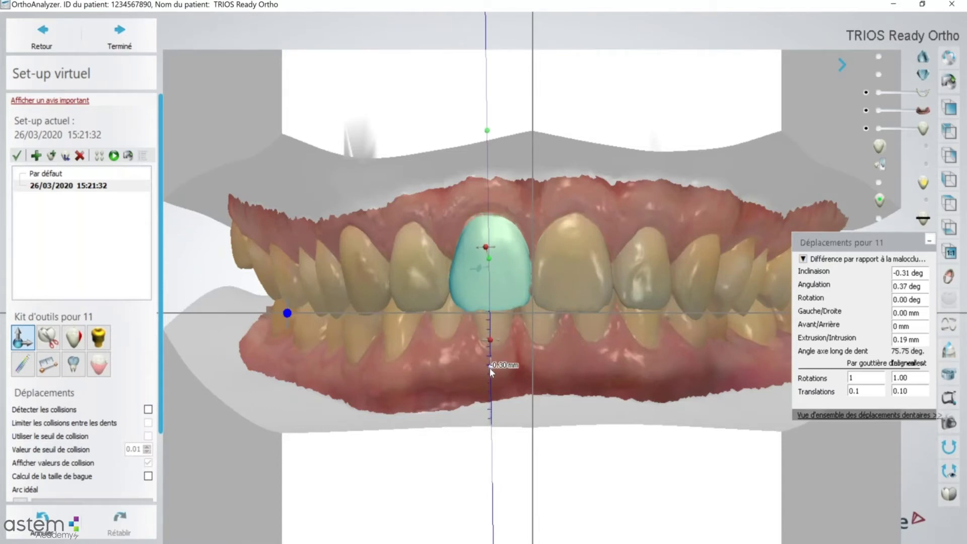
left_click_drag(489, 368, 489, 368)
left_click(415, 394)
Step: From the occlusal side, rotate tooth 22 to about -7.22 deg and move it about -0.73 mm front-to-back
right_click_drag(415, 394, 434, 317)
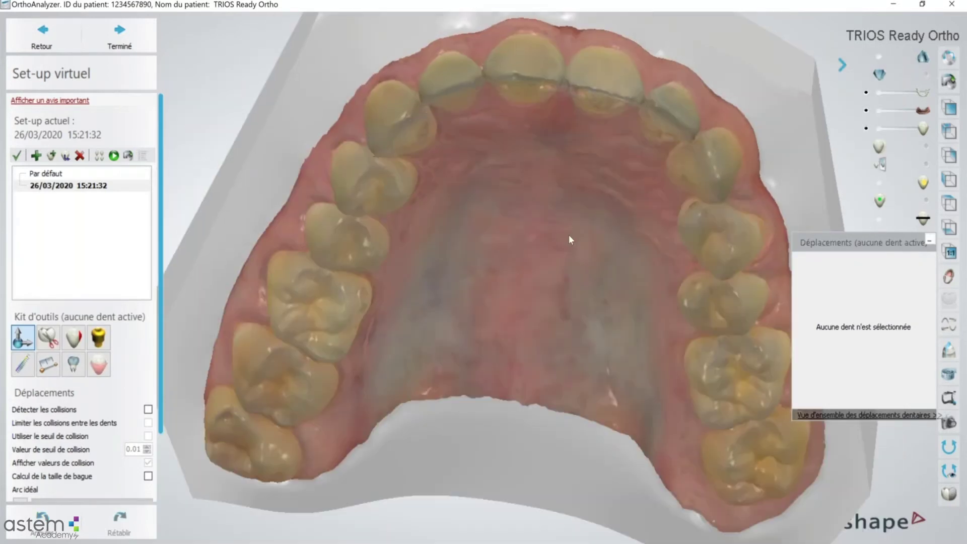
left_click(667, 85)
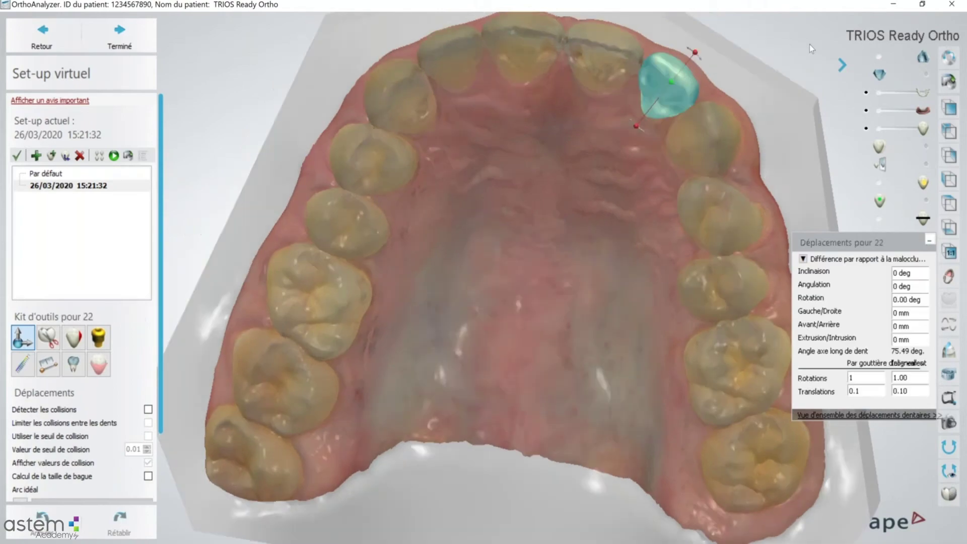
scroll(796, 51, "up", 2)
scroll(697, 149, "down", 3)
left_click_drag(636, 140, 620, 206)
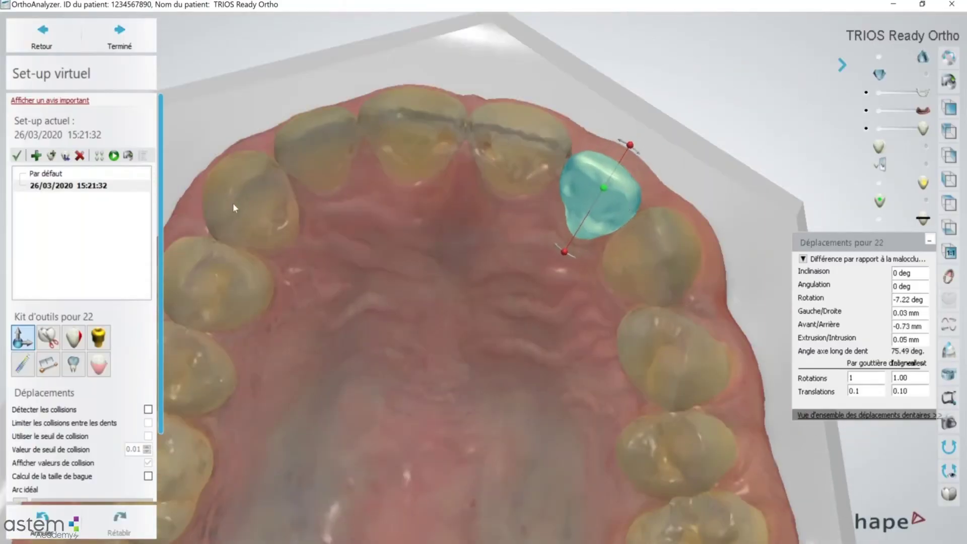
Step: Move tooth 12 about 0.1 mm sideways and -0.5 mm front-to-back, and nudge canine 13 slightly
left_click(245, 201)
left_click(312, 152)
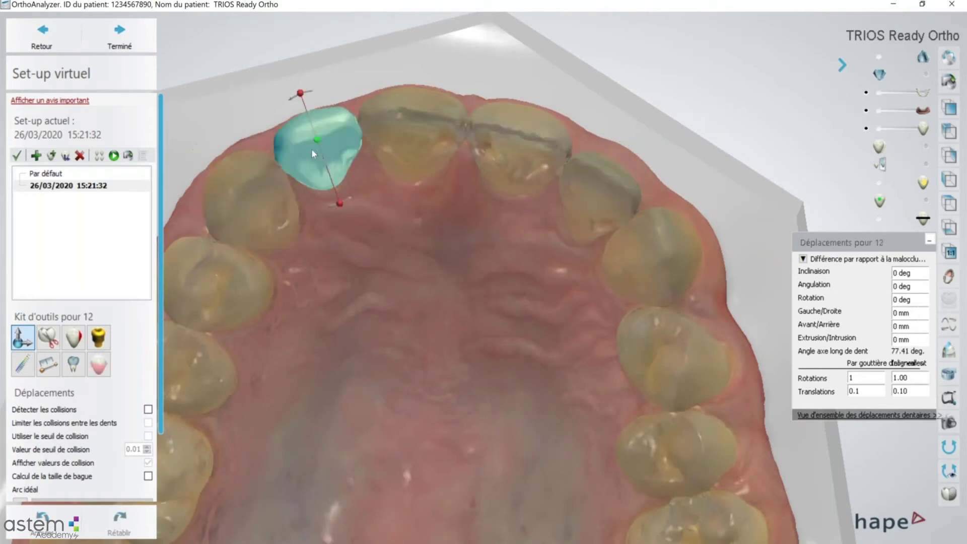
left_click_drag(304, 161, 310, 180)
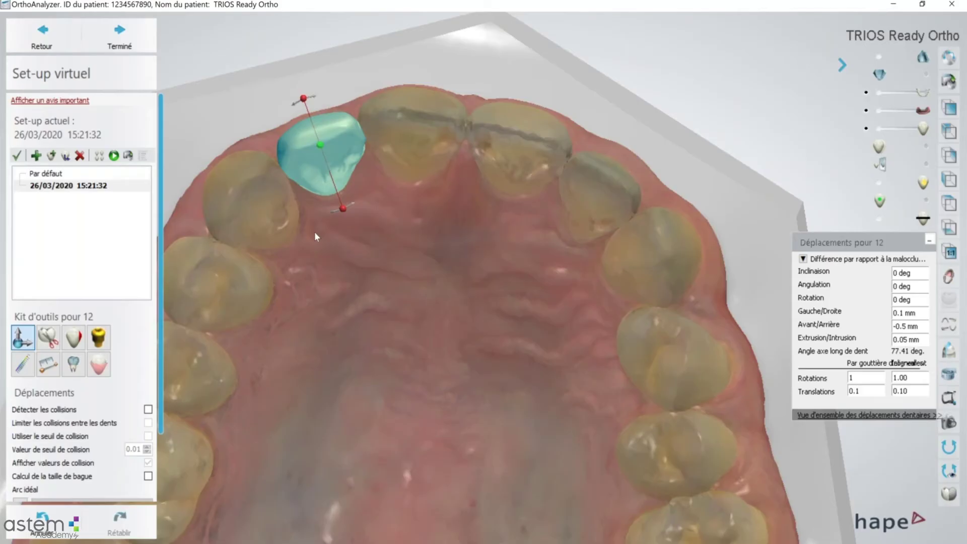
left_click(248, 203)
left_click_drag(249, 203, 246, 209)
Step: Readjust tooth 22 to about -1.06 deg rotation, 0.12 mm sideways and -0.46 mm front-to-back
left_click(646, 257)
left_click(641, 251)
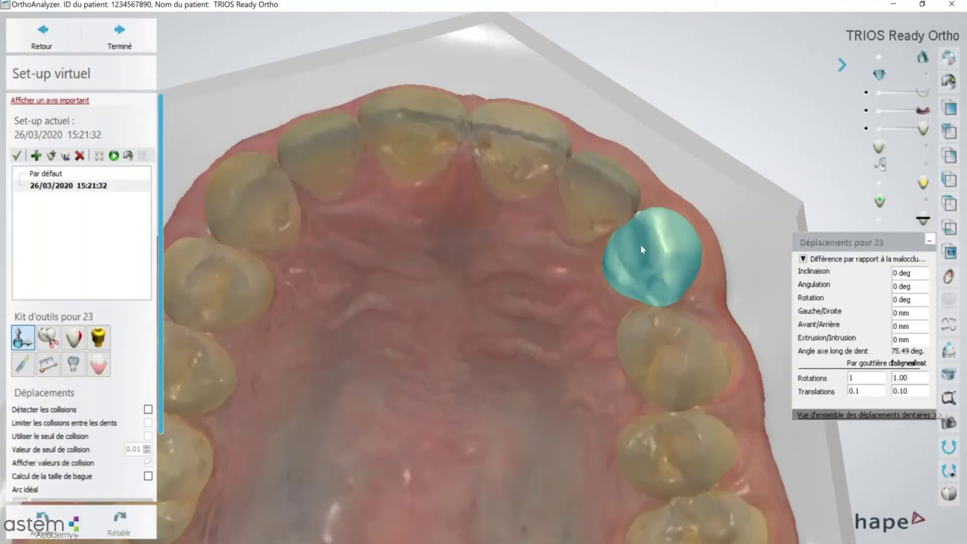
left_click(595, 179)
left_click_drag(633, 145, 595, 161)
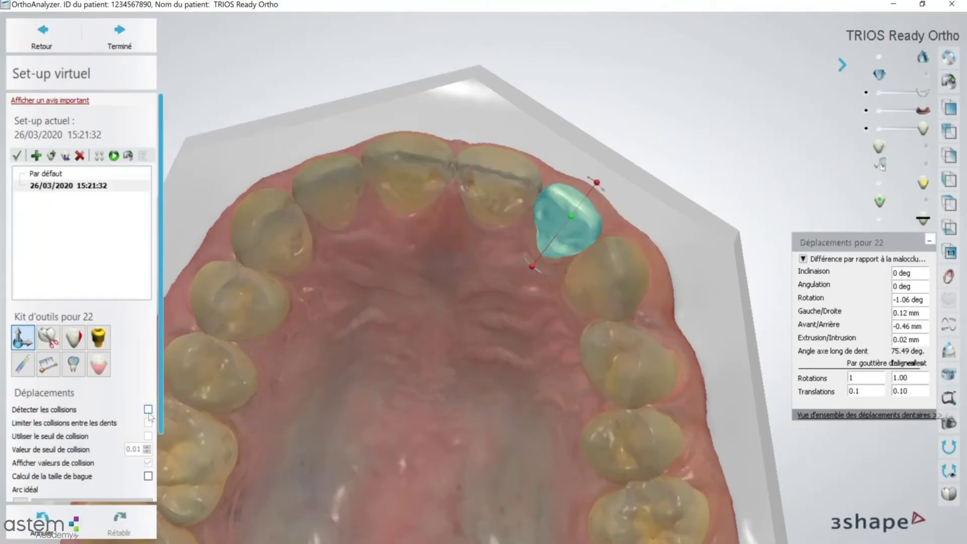
Step: Turn on collision detection and inspect the contact overlaps around teeth 22 and 21 from the front
right_click_drag(433, 294, 489, 309)
scroll(489, 309, "up", 1)
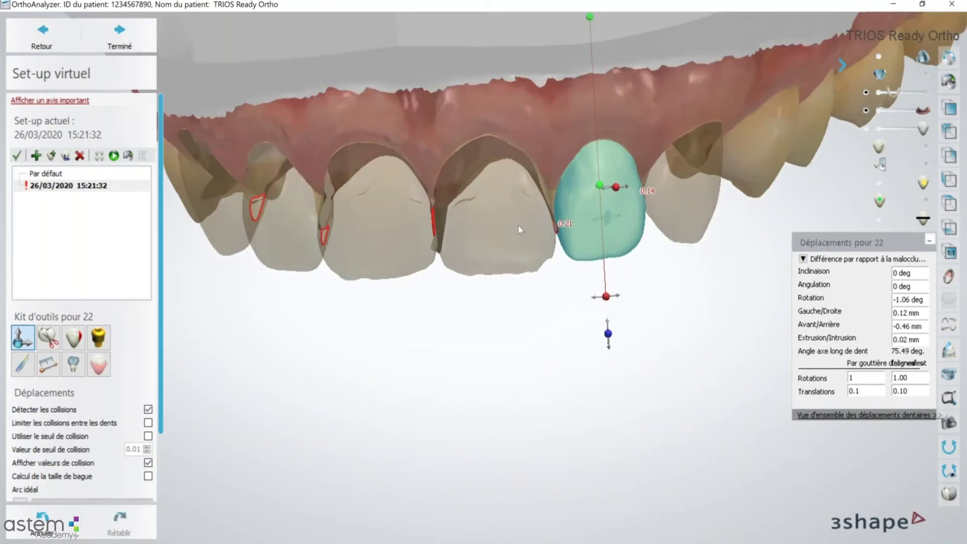
left_click(518, 225)
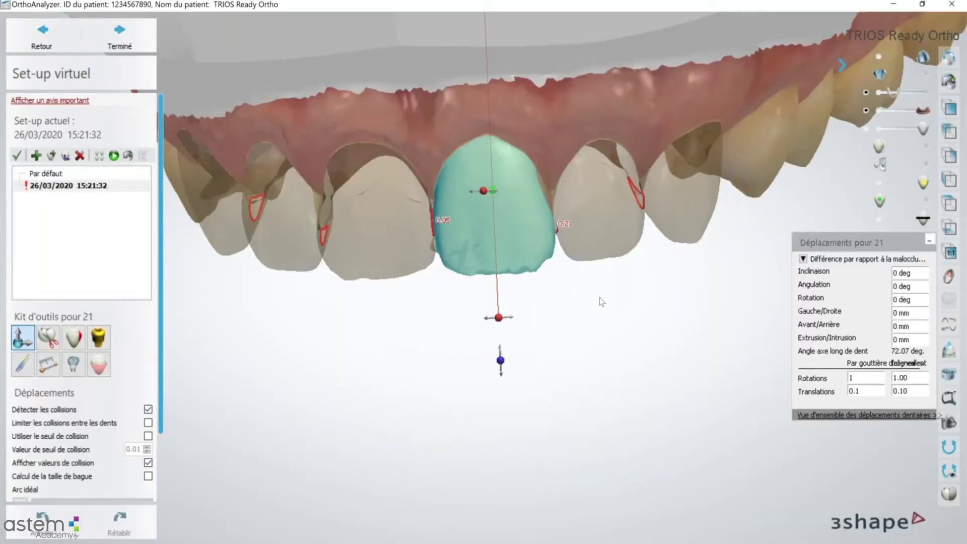
middle_click_drag(355, 230, 402, 261)
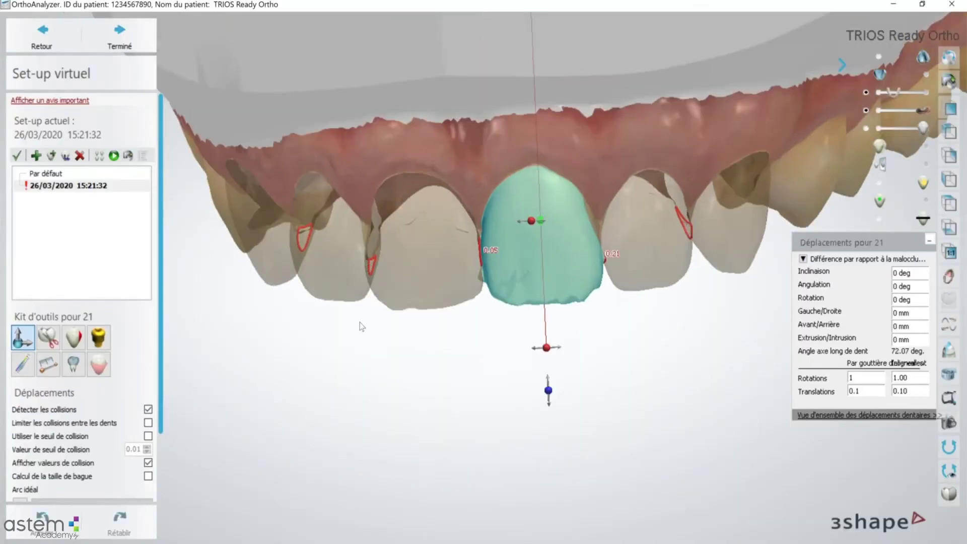
right_click_drag(365, 333, 674, 362)
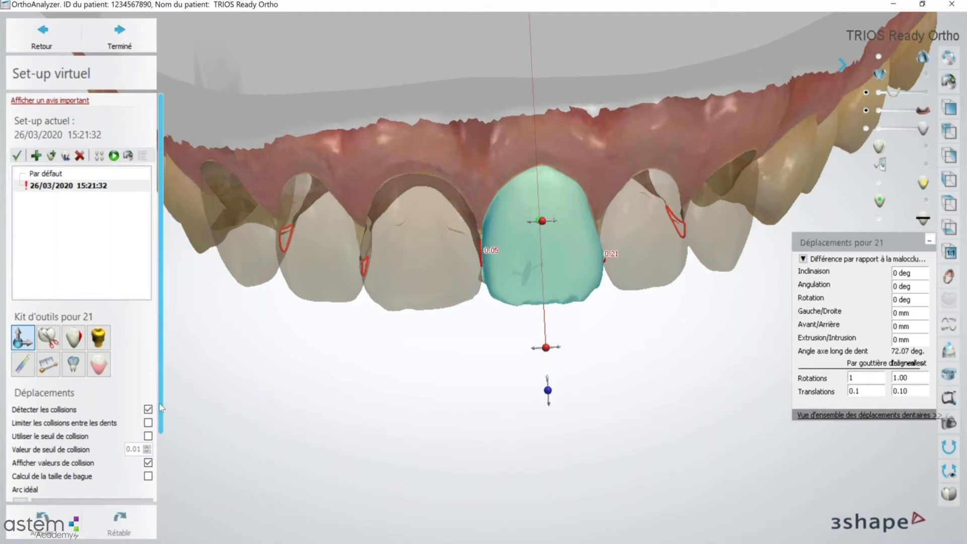
Step: View the tooth extraction tool with tooth 22 selected
scroll(159, 404, "down", 3)
left_click(48, 256)
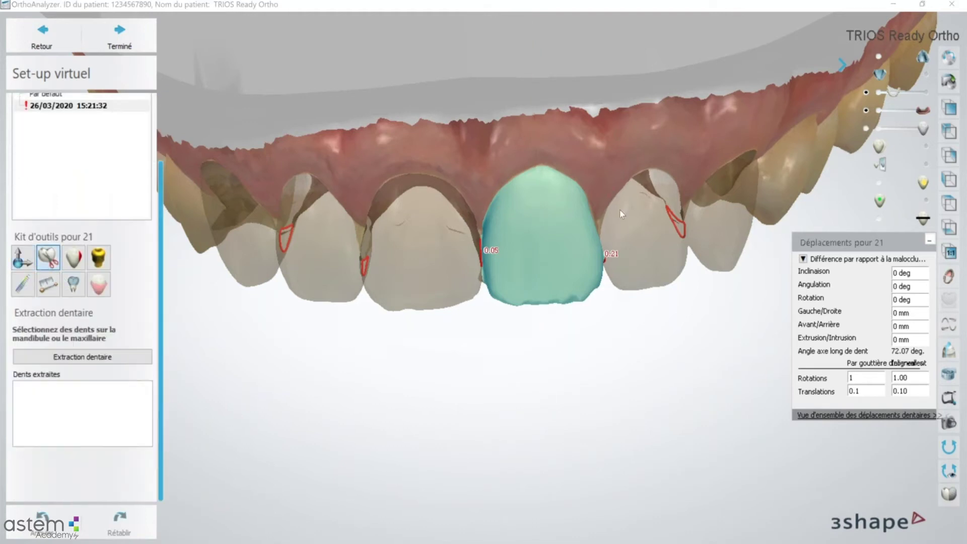
left_click(641, 218)
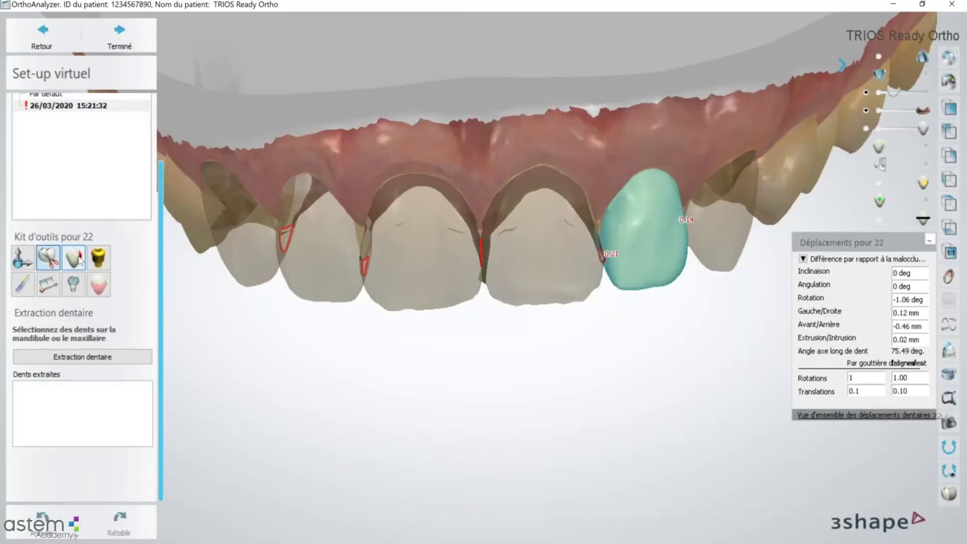
Step: Switch to interproximal reduction for tooth 21 and choose conventional IPR as the source
left_click(80, 260)
left_click(539, 249)
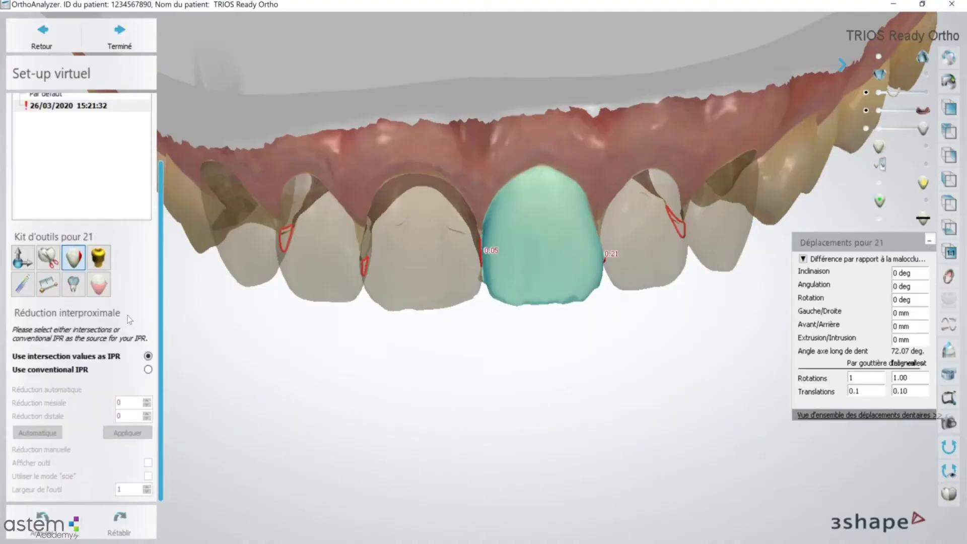
left_click(147, 370)
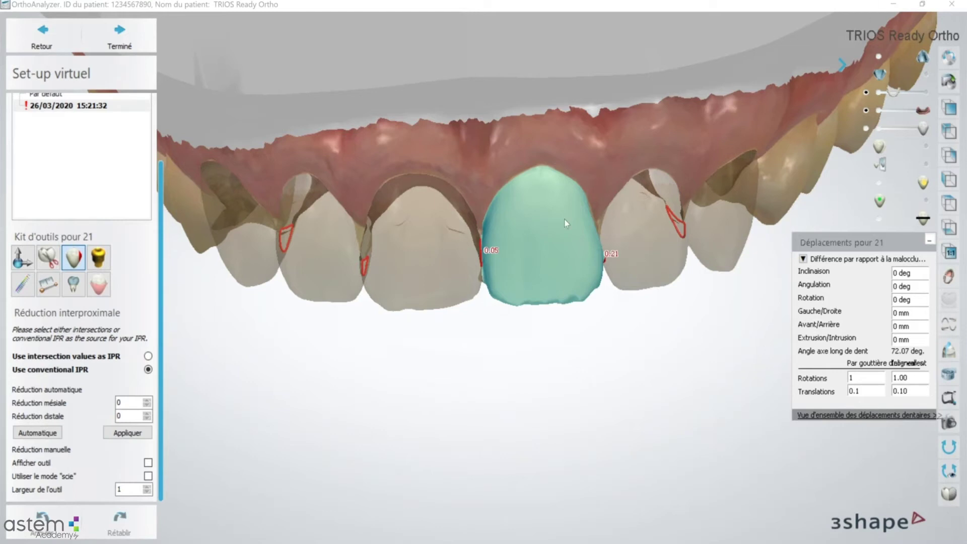
middle_click_drag(567, 364, 575, 378)
mouse_move(575, 379)
right_mouse_down()
mouse_move(561, 373)
mouse_move(569, 372)
right_mouse_up()
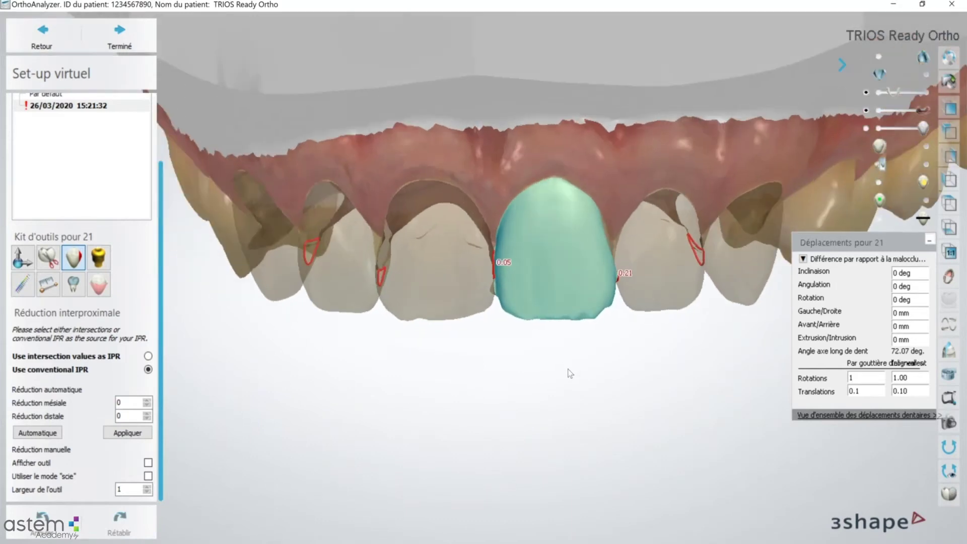
Step: Apply a 0.10 mm mesial interproximal reduction to tooth 21 and check its contacts from the biting edge and front
left_click(131, 400)
type(".10")
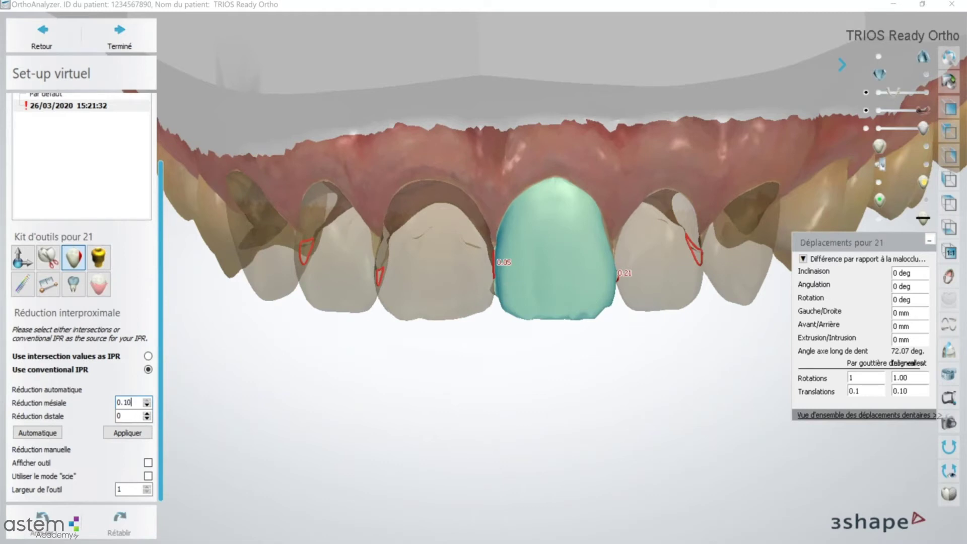
left_click(128, 433)
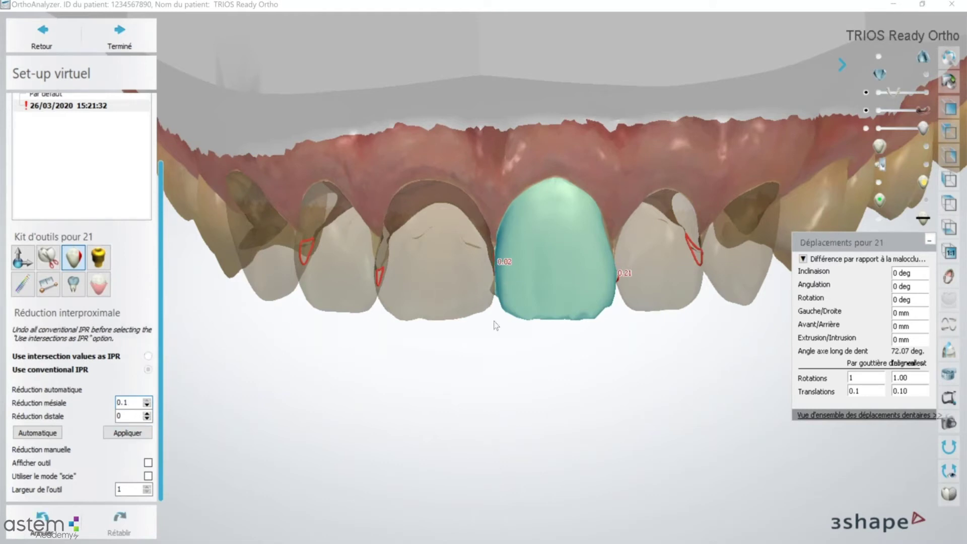
right_click_drag(468, 369, 485, 300)
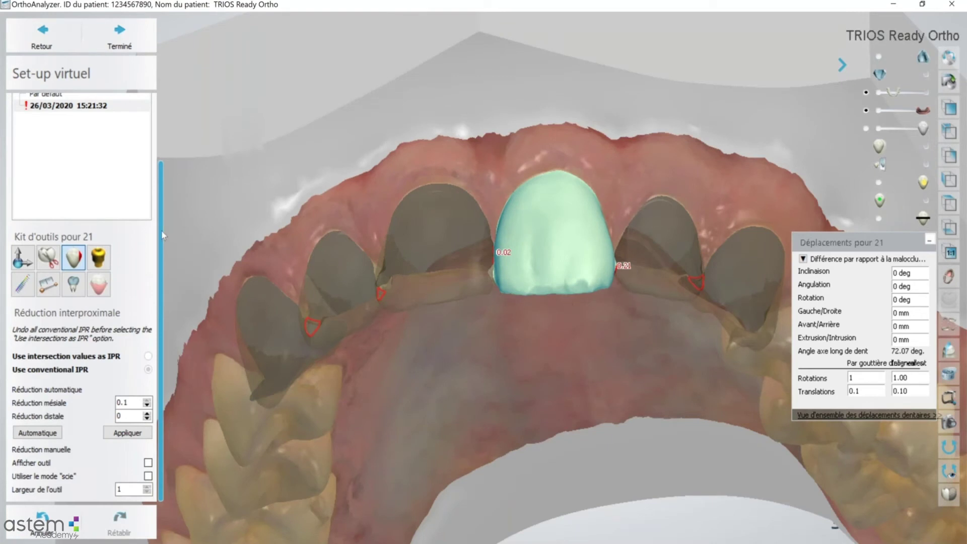
right_click_drag(455, 333, 456, 375)
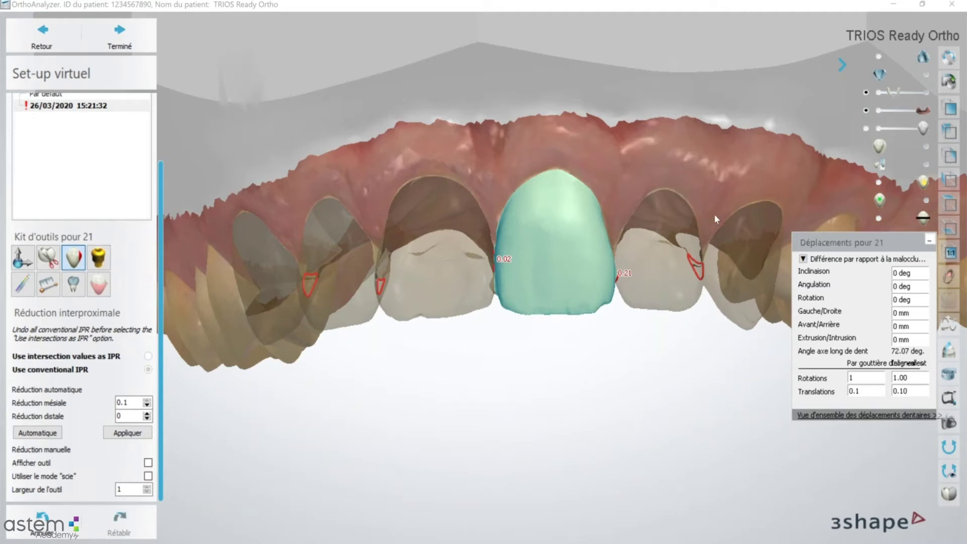
Step: Place an ExtrusionAttachmentExample from the Example - Auto Placed group on the distal front surface of tooth 21, then shift and tilt it slightly
left_click(102, 262)
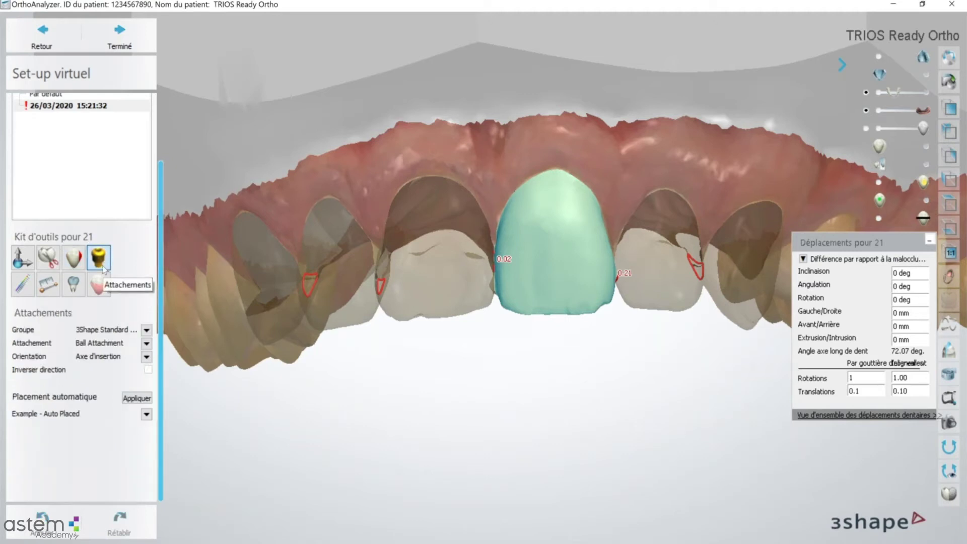
left_click(147, 330)
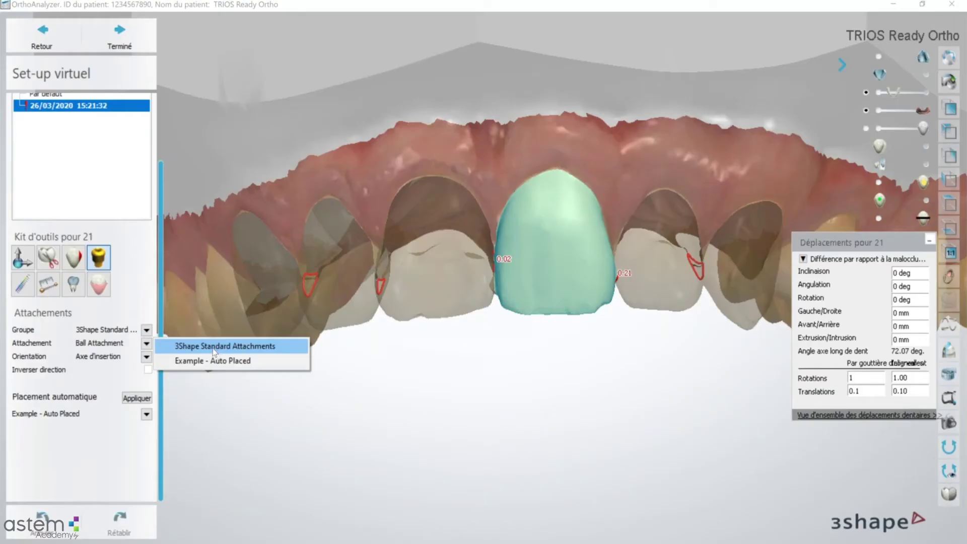
left_click(214, 347)
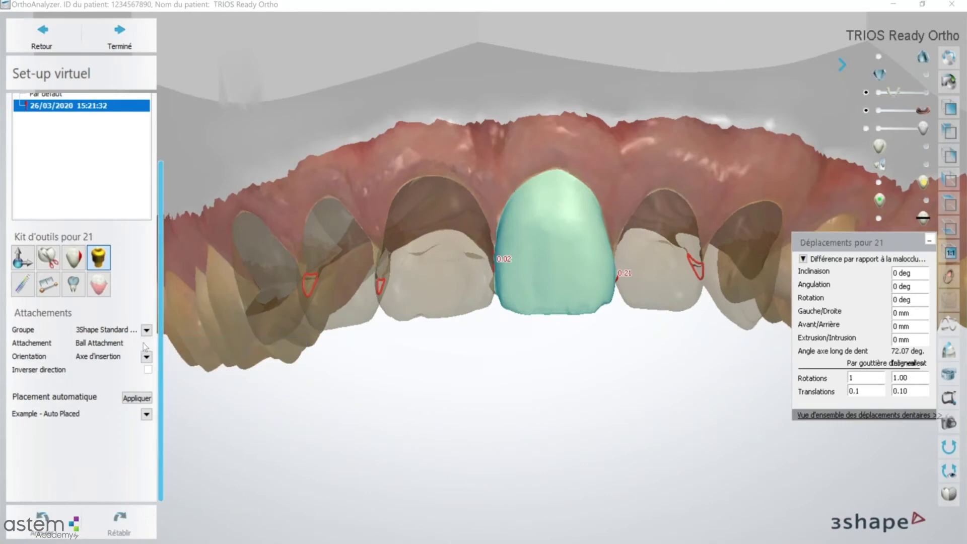
left_click(147, 343)
left_click(147, 330)
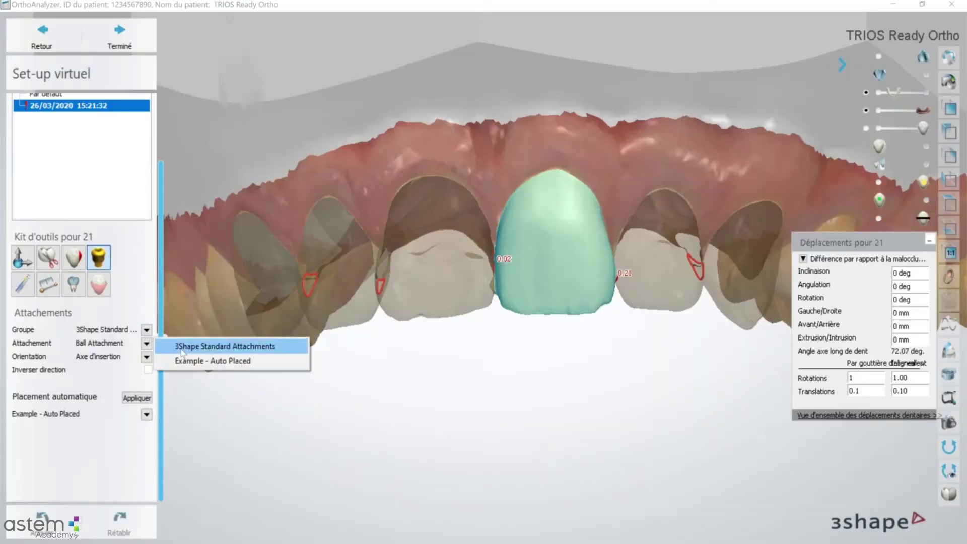
left_click(204, 361)
left_click(147, 344)
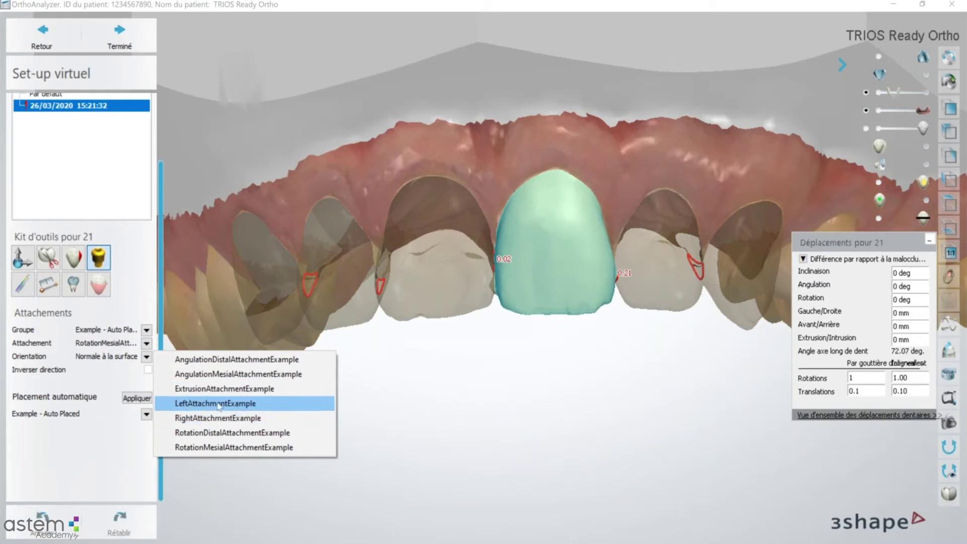
left_click(224, 389)
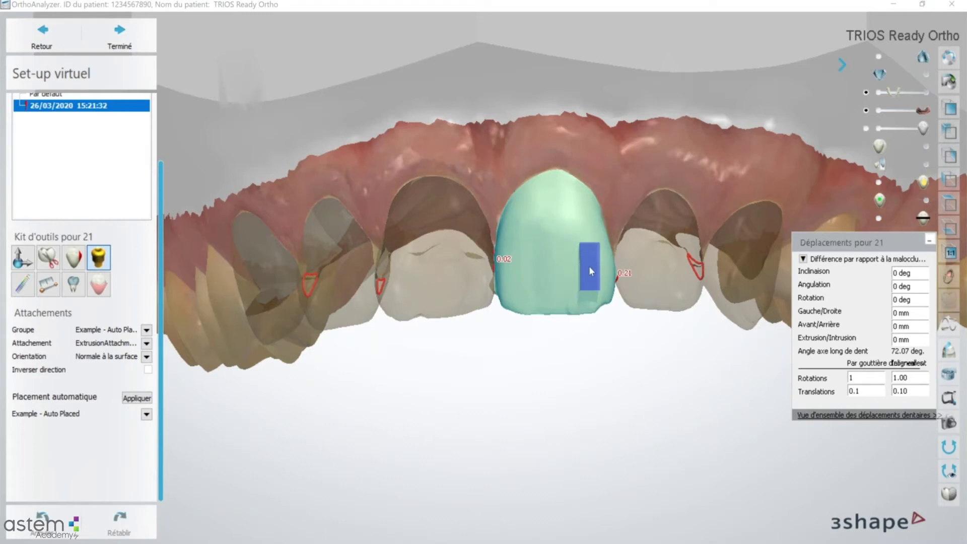
left_click(585, 265)
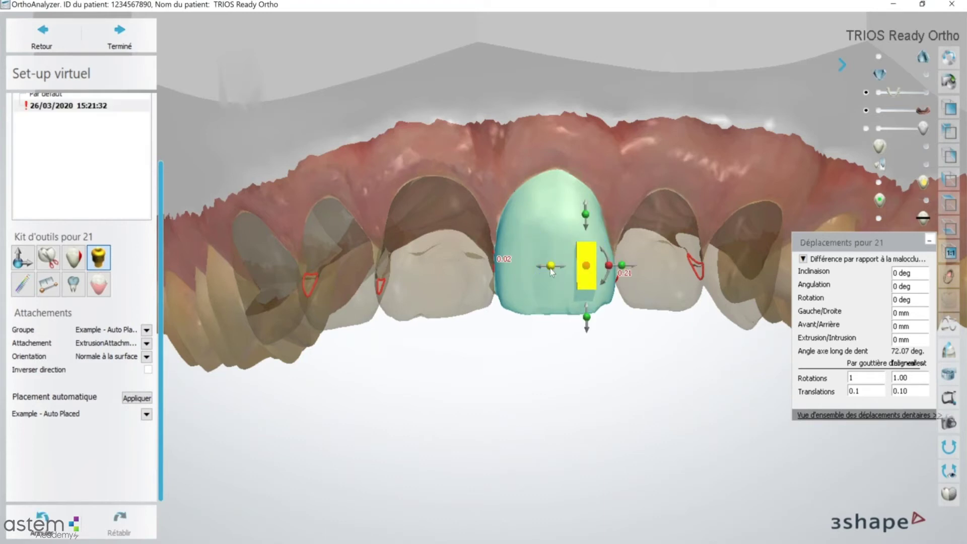
left_click_drag(604, 277, 581, 264)
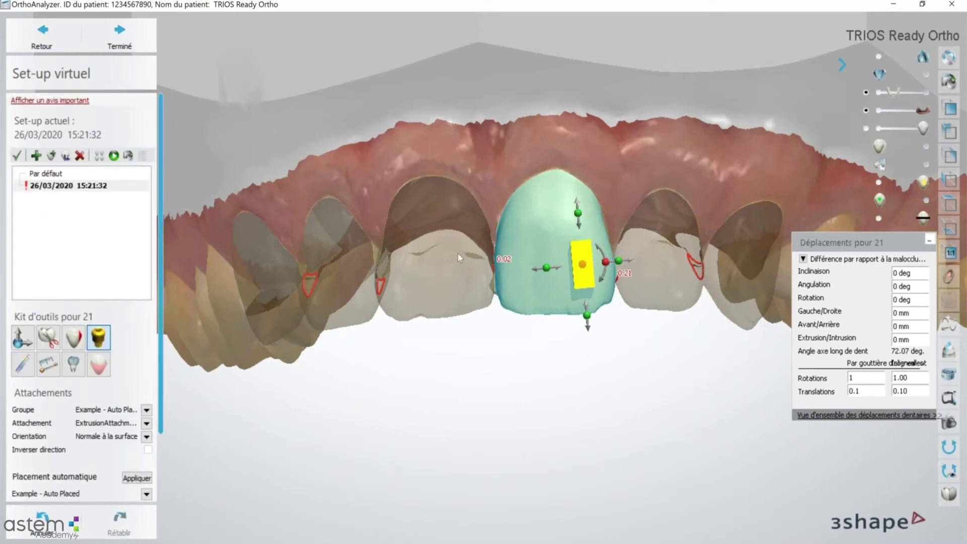
Step: Make the upper teeth fully opaque and move the tooth 21 movement window clear of the model
scroll(461, 251, "up", 2)
scroll(501, 225, "down", 3)
right_click_drag(502, 225, 511, 257)
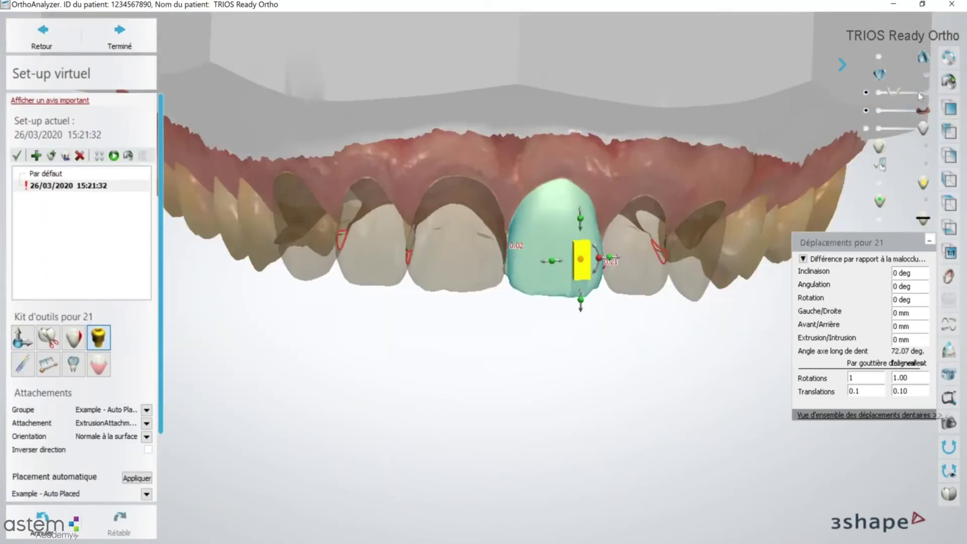
left_click(919, 94)
left_click_drag(909, 247, 908, 371)
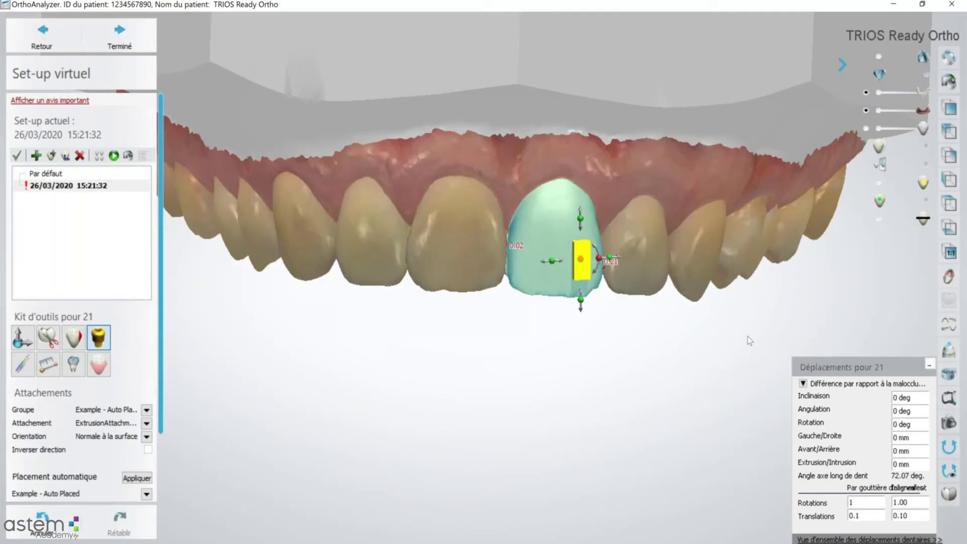
scroll(747, 337, "down", 1)
right_click_drag(509, 343, 506, 361)
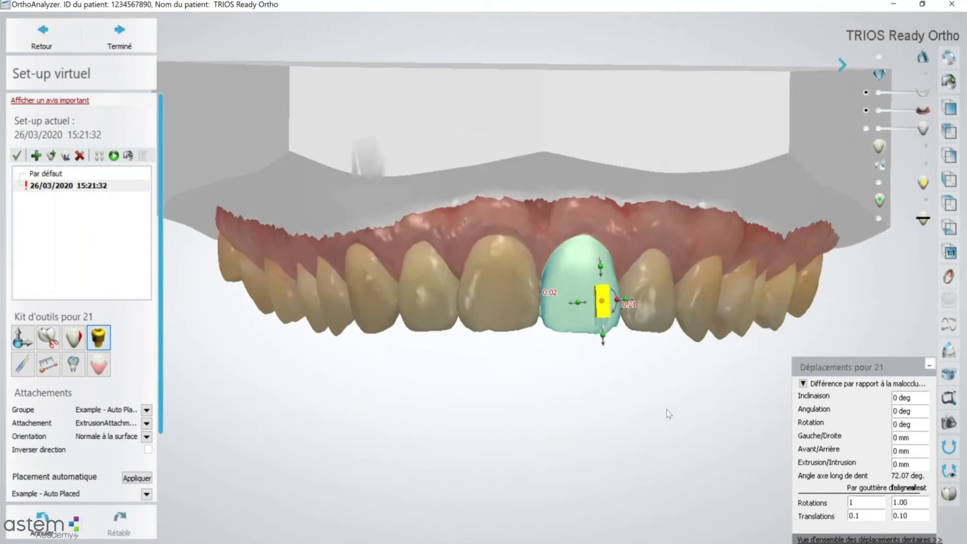
Step: Review the overview table of all tooth movements and reductions in the current setup, then close it
left_click_drag(869, 367, 869, 347)
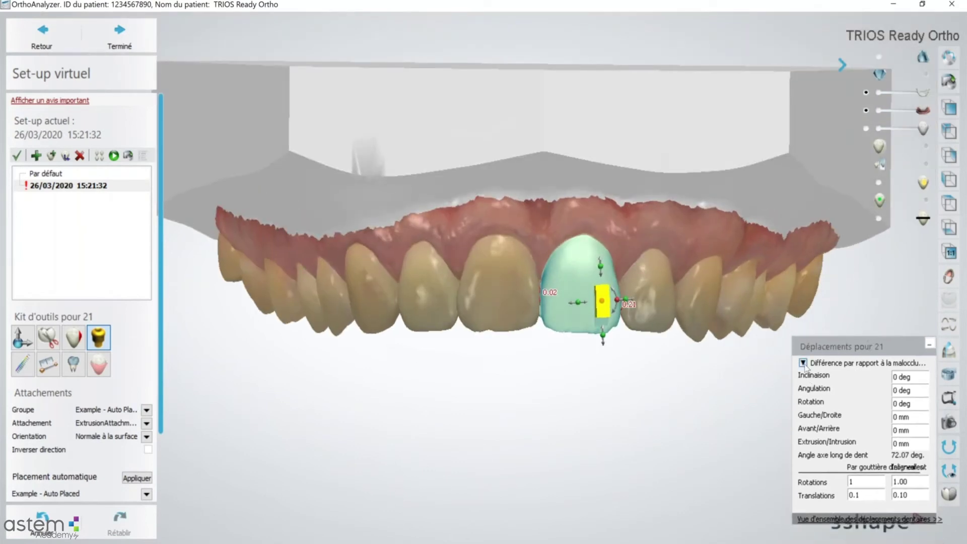
left_click(866, 518)
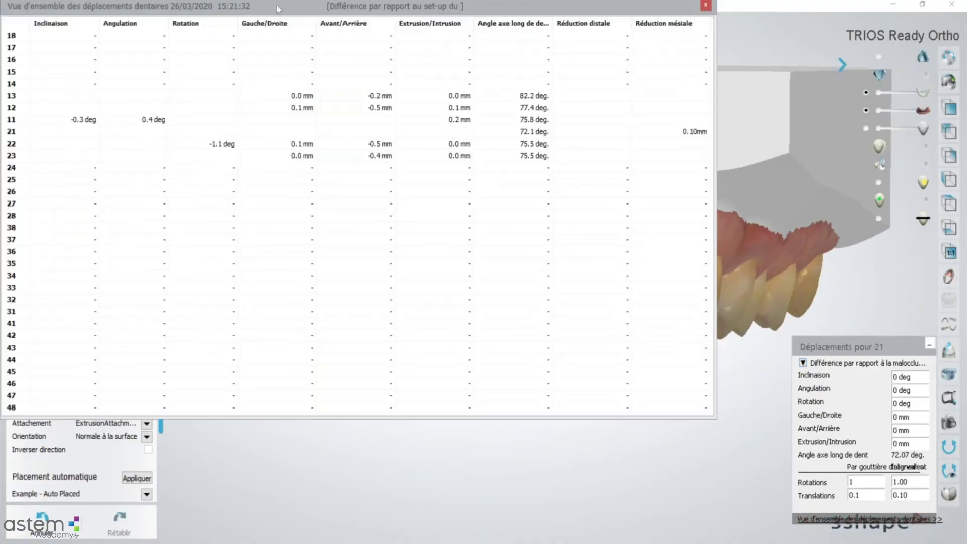
left_click_drag(277, 5, 411, 54)
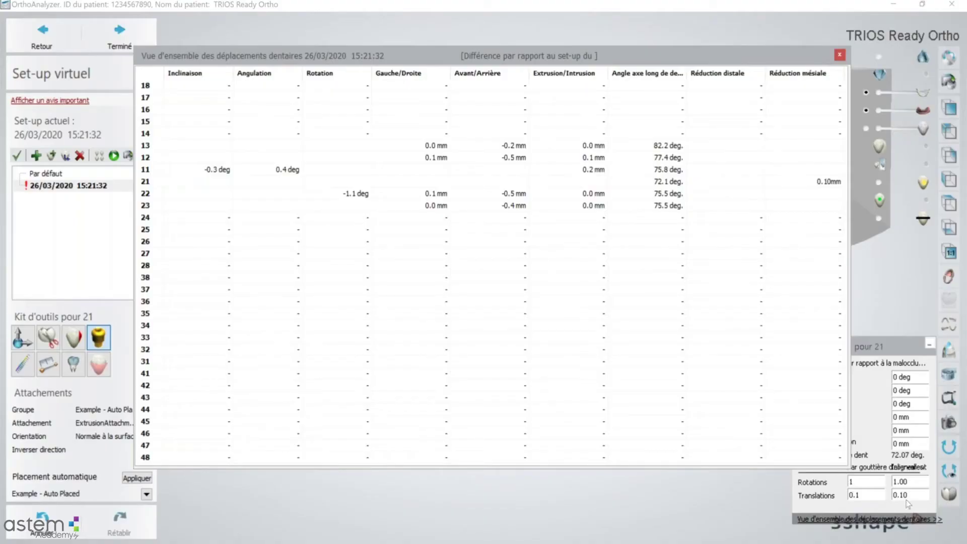
left_click(842, 57)
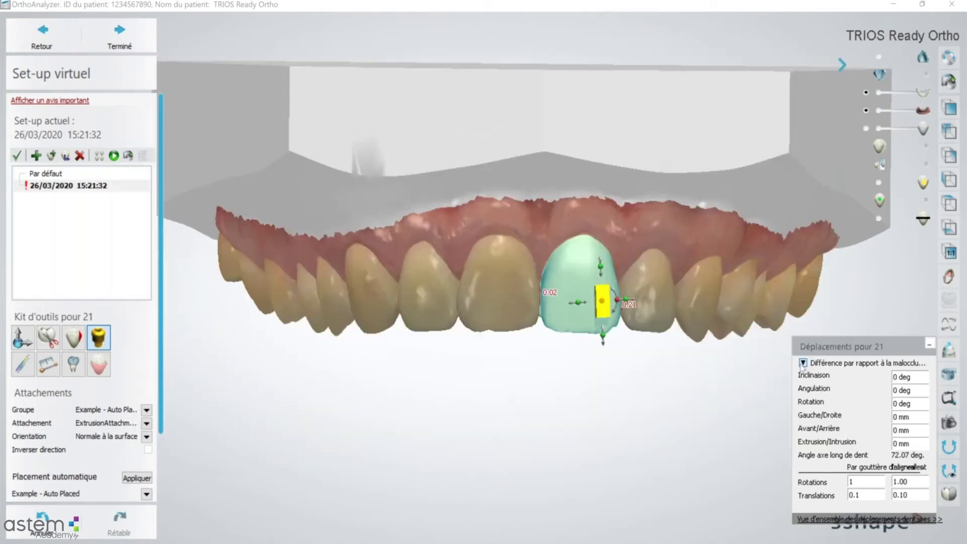
left_click(643, 417)
left_click(593, 301)
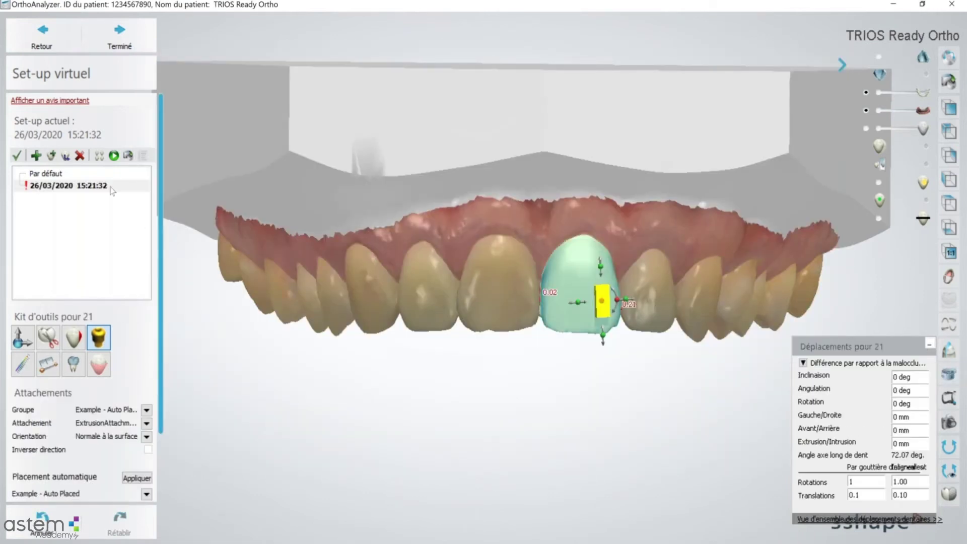
Step: Generate sub-setups from the current setup using limits of 0.20 translation and 1.00 rotation per aligner
left_click(99, 157)
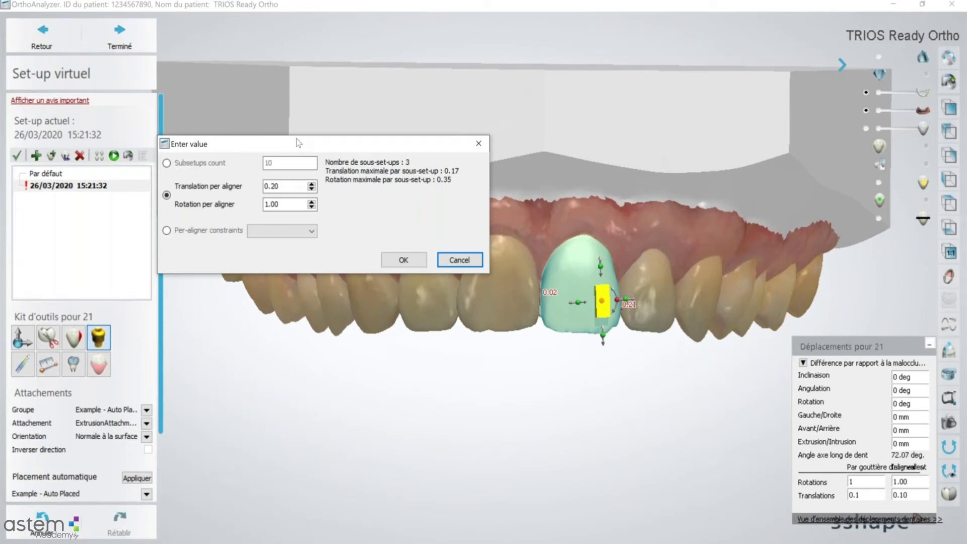
left_click_drag(298, 143, 439, 374)
left_click(346, 375)
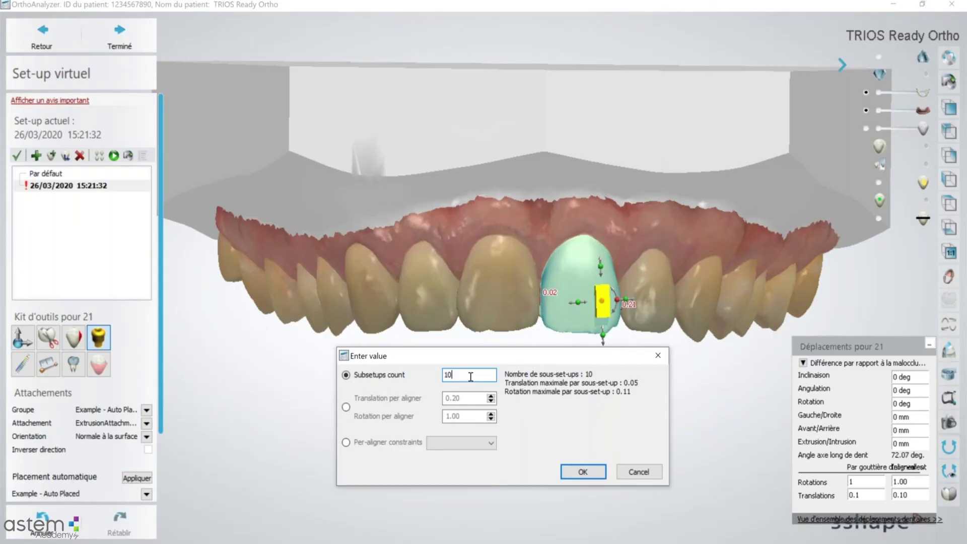
left_click(347, 407)
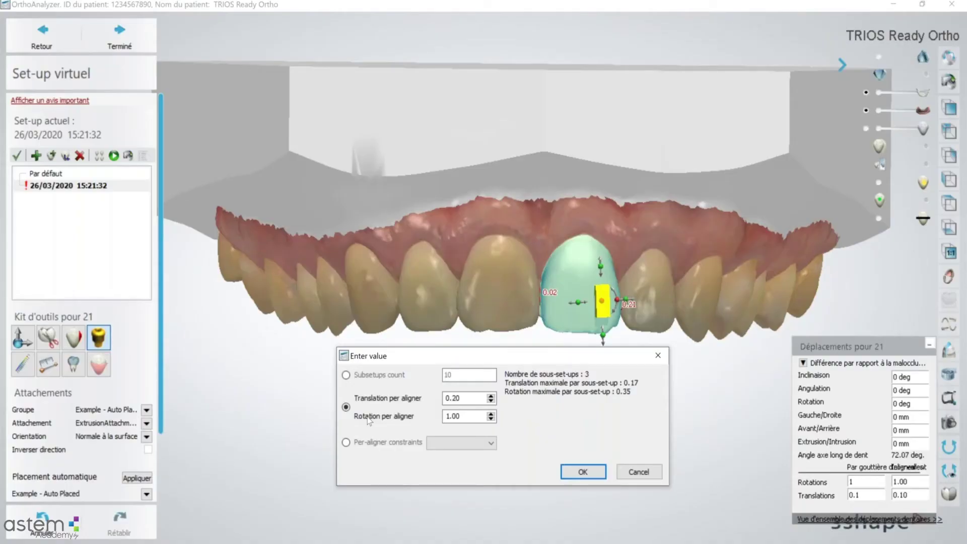
left_click(460, 416)
left_click(460, 398)
left_click(583, 471)
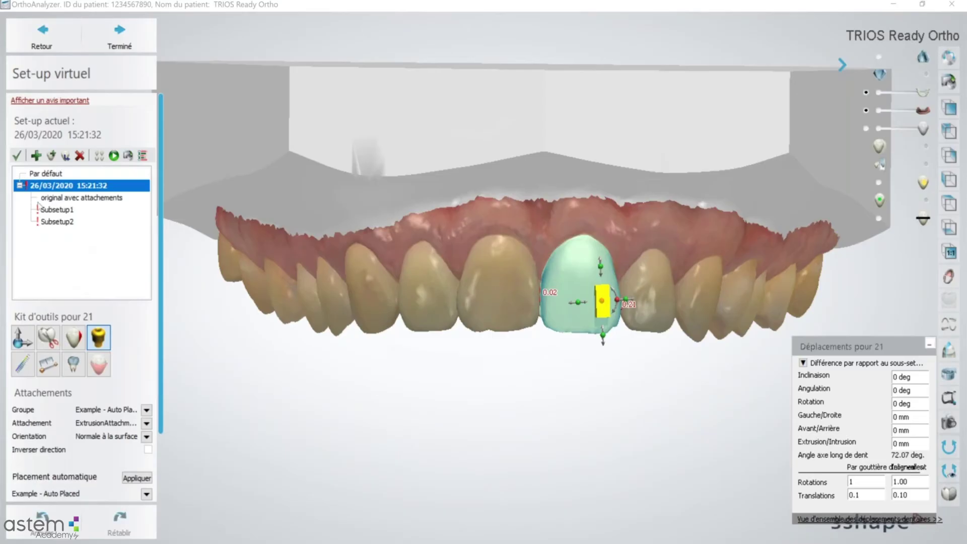
Step: Review the original with attachments, Subsetup1 and Subsetup2, then return to the main setup with its sub-setups listed
left_click(75, 198)
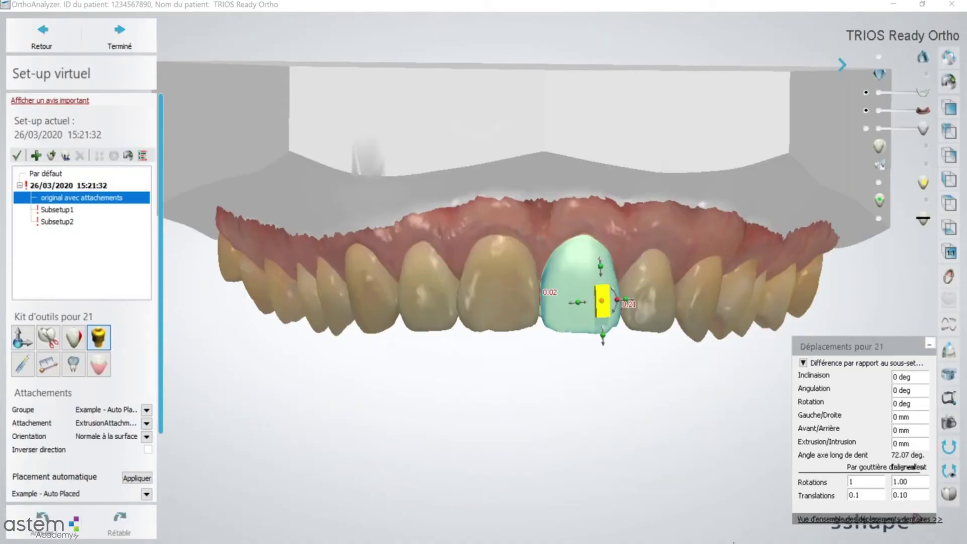
left_click(48, 211)
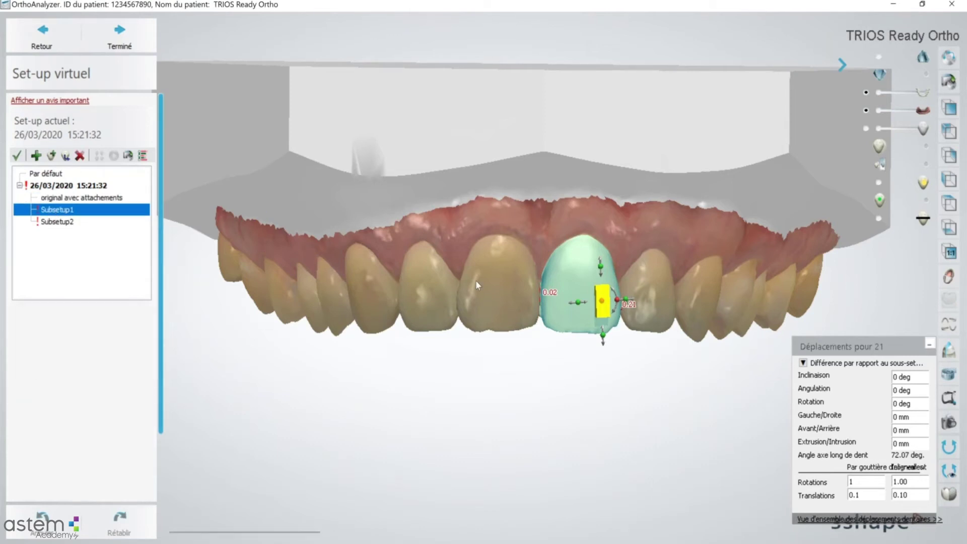
left_click(64, 224)
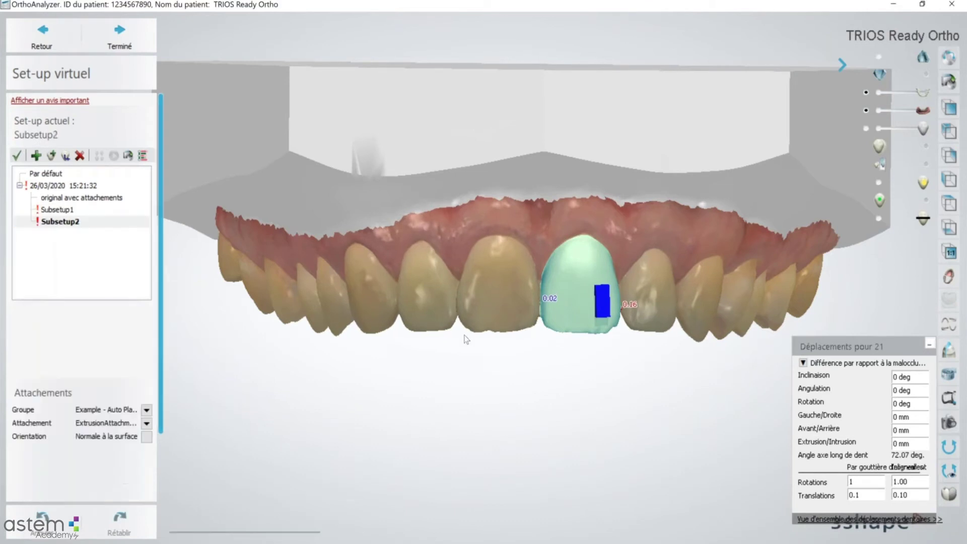
left_click(66, 187)
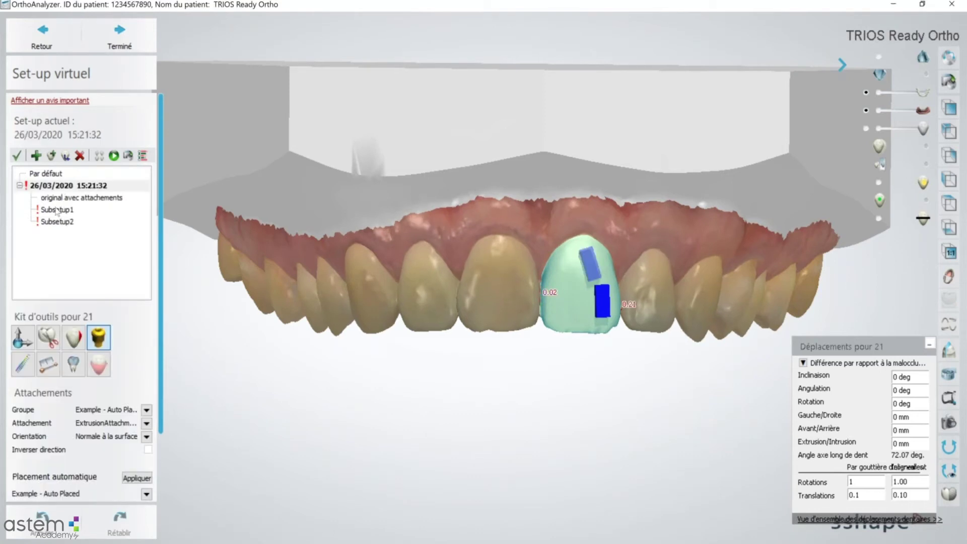
left_click(20, 185)
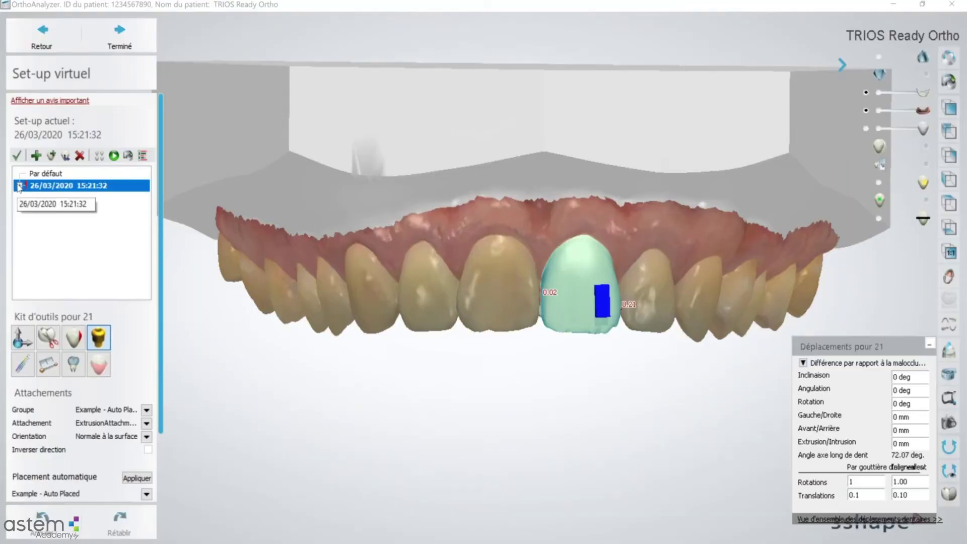
left_click(20, 186)
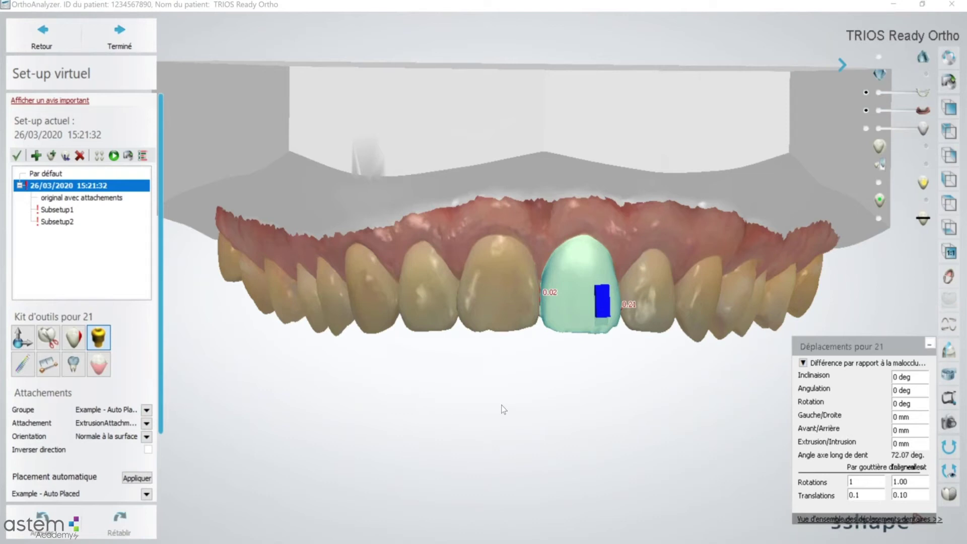
Step: Open the timeline of the setup and its sequences and examine the combined movements of teeth 12, 13 and 21
left_click(144, 157)
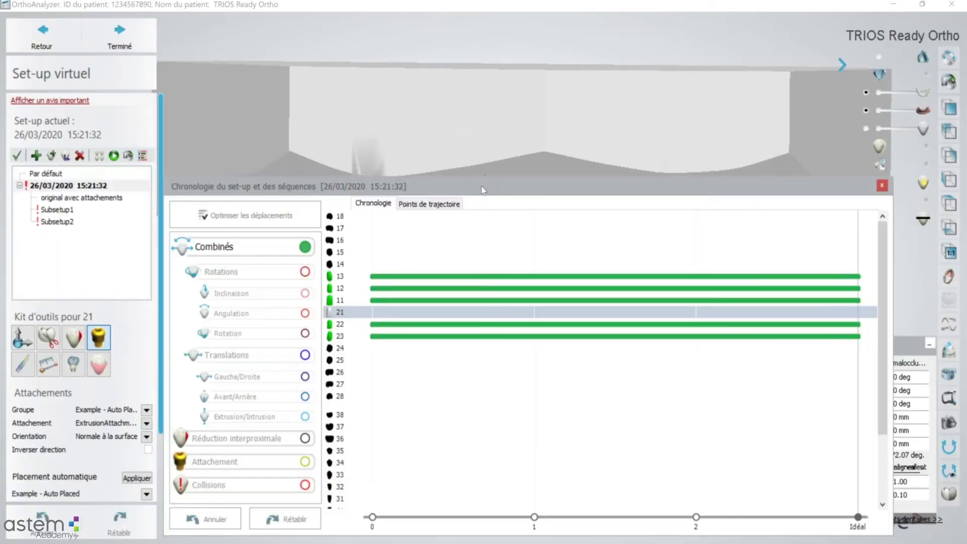
left_click_drag(481, 185, 494, 109)
left_click(457, 202)
left_click(450, 216)
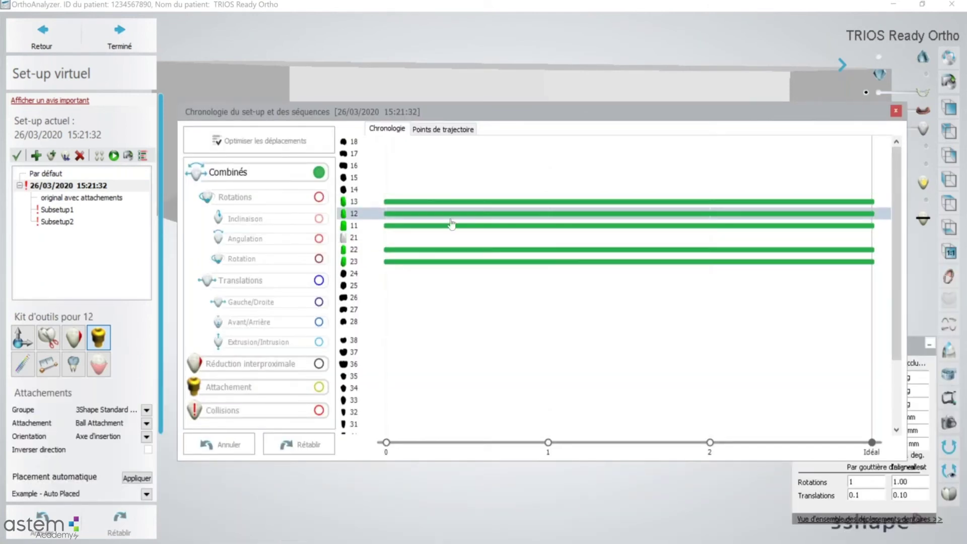
left_click(385, 201)
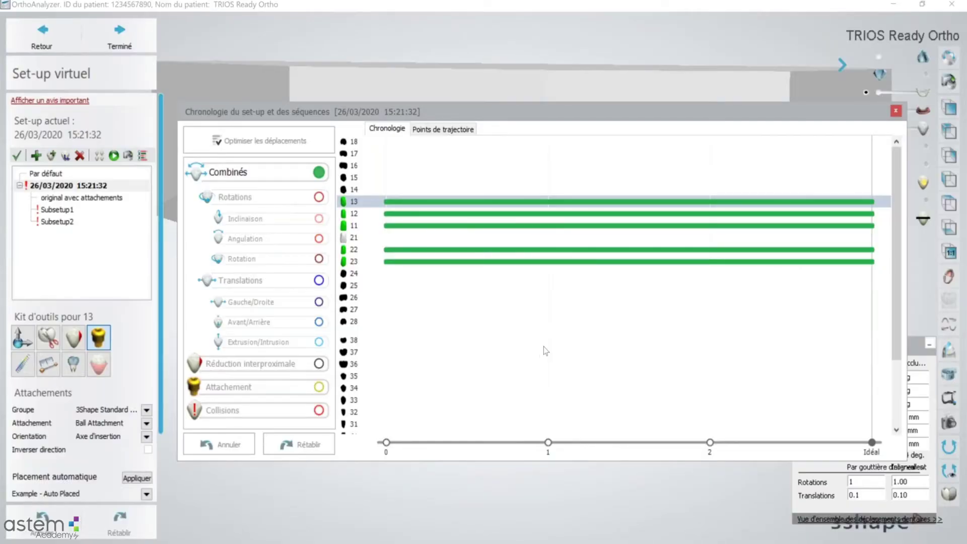
left_click(397, 237)
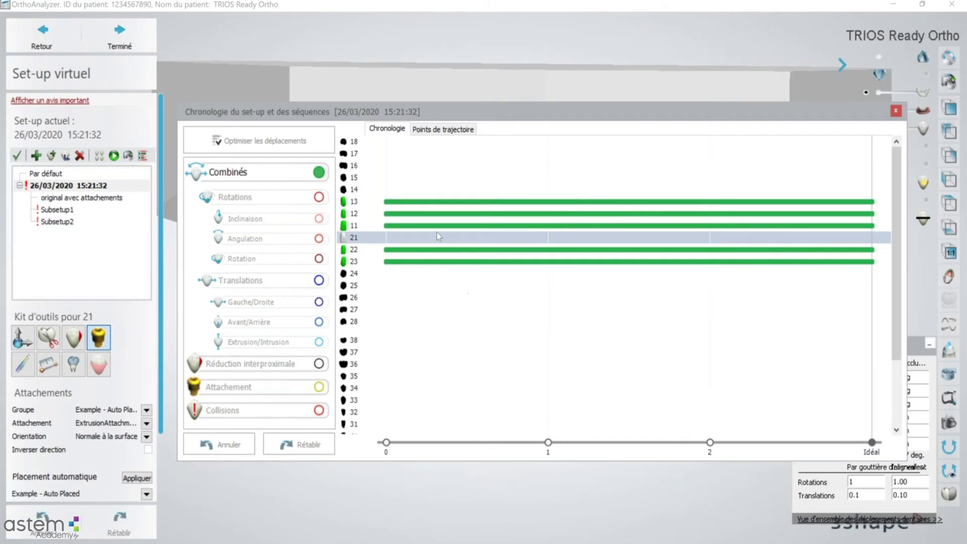
left_click(417, 215)
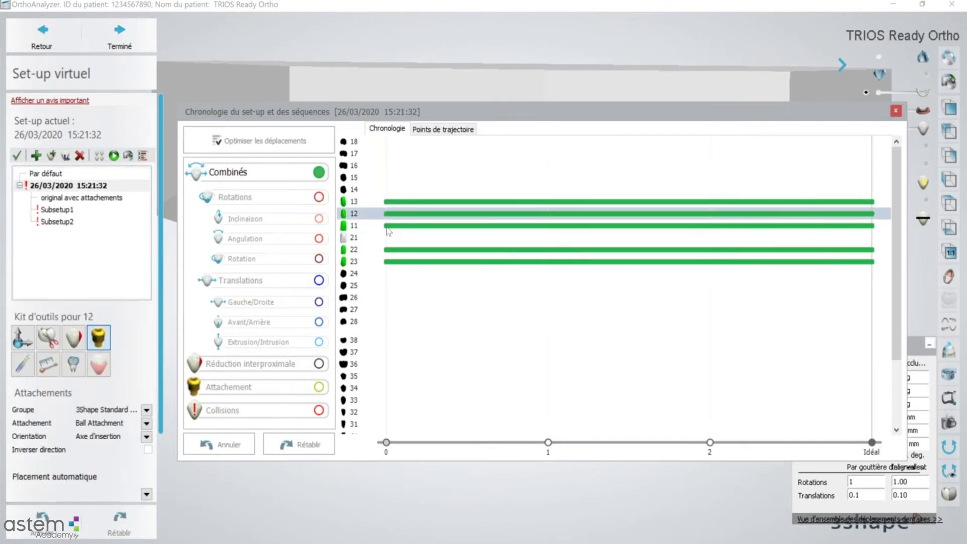
Step: Delay tooth 11's combined movement to start at stage 1 and slightly lower tooth 12's stage 1 trajectory point, closing the timeline when done
left_click(387, 228)
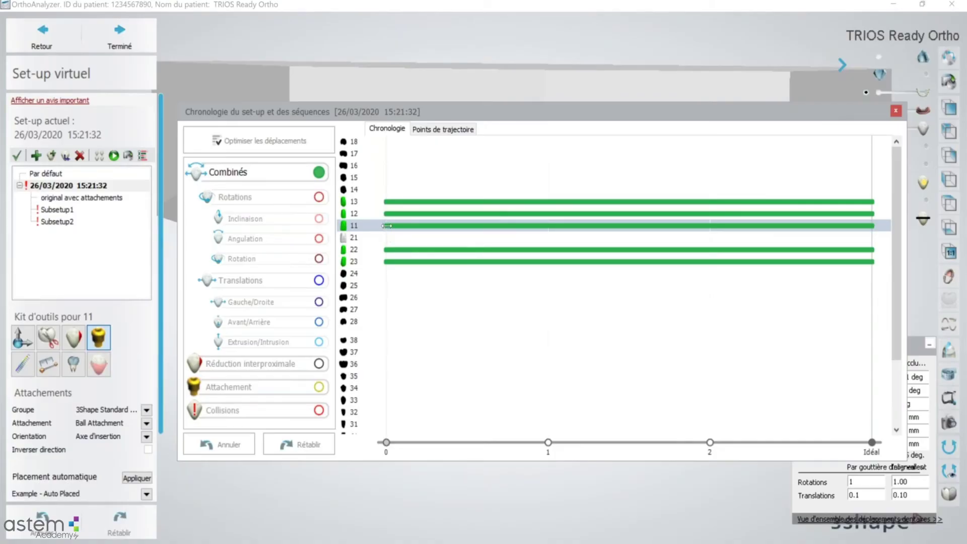
left_click_drag(387, 224, 430, 229)
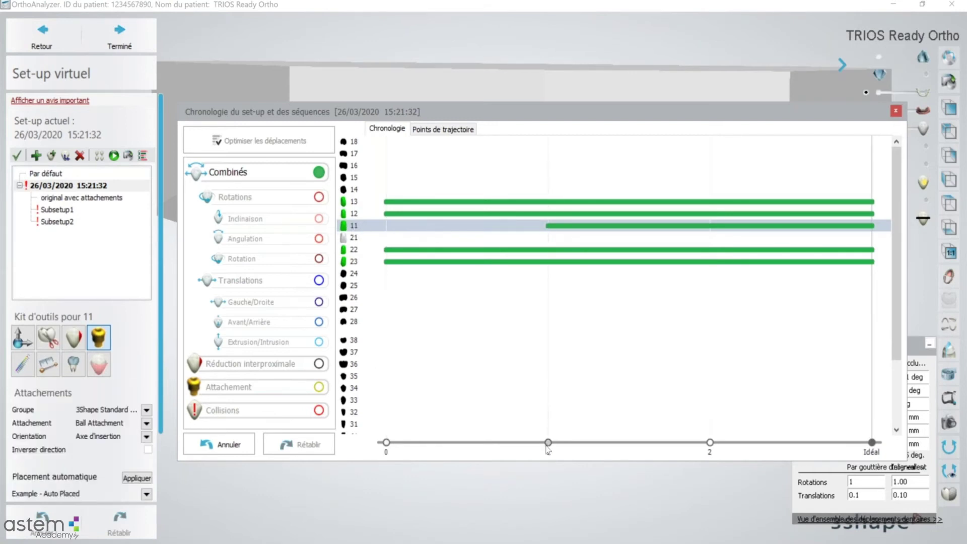
left_click(507, 214)
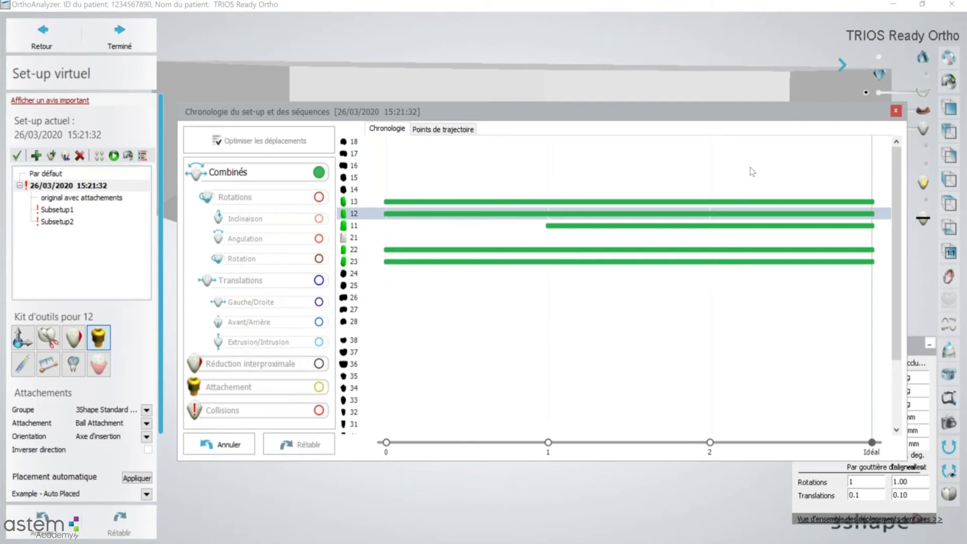
left_click(442, 130)
mouse_move(875, 153)
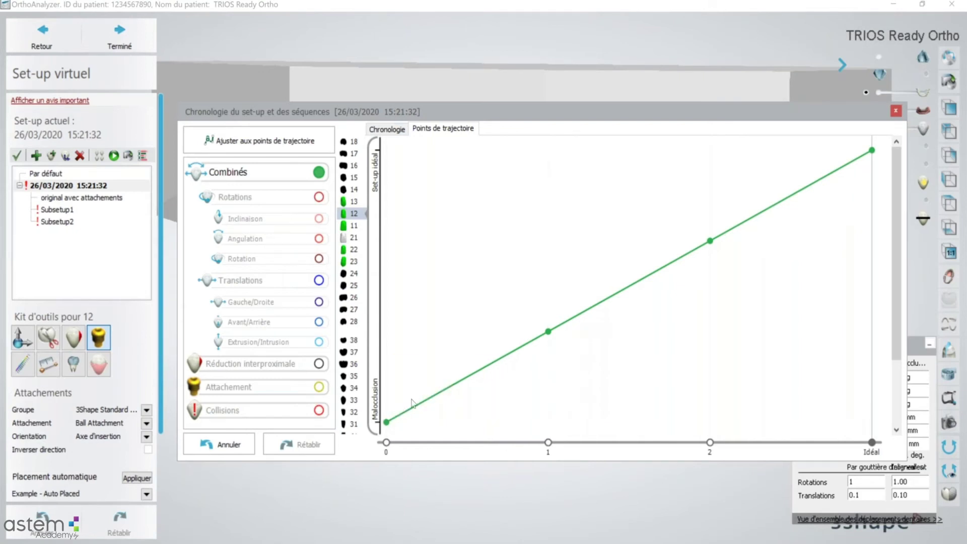
mouse_move(548, 333)
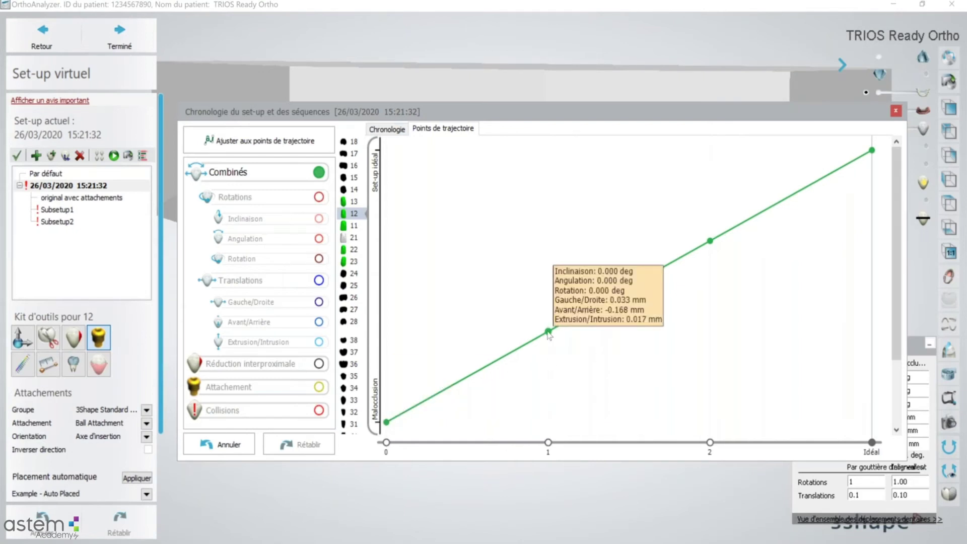
left_click_drag(547, 334, 552, 338)
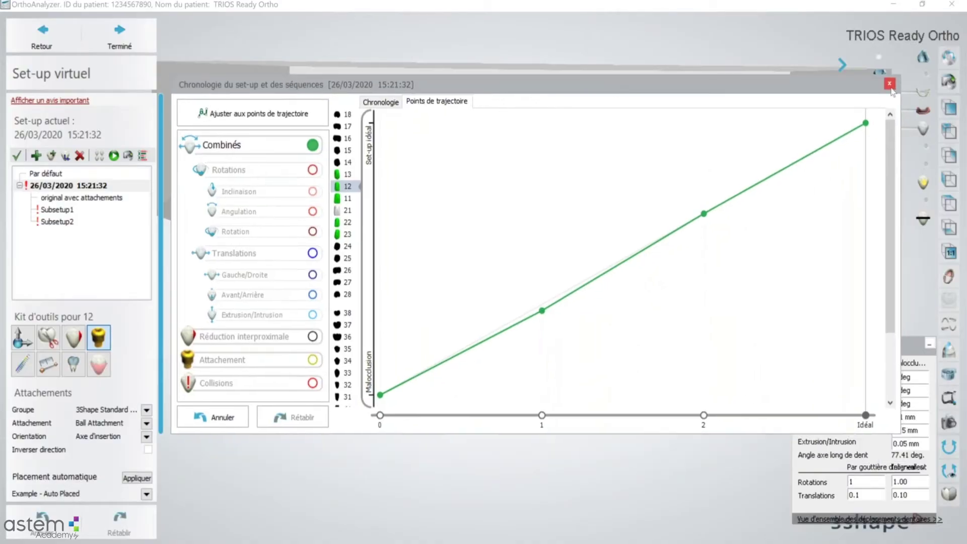
left_click(889, 84)
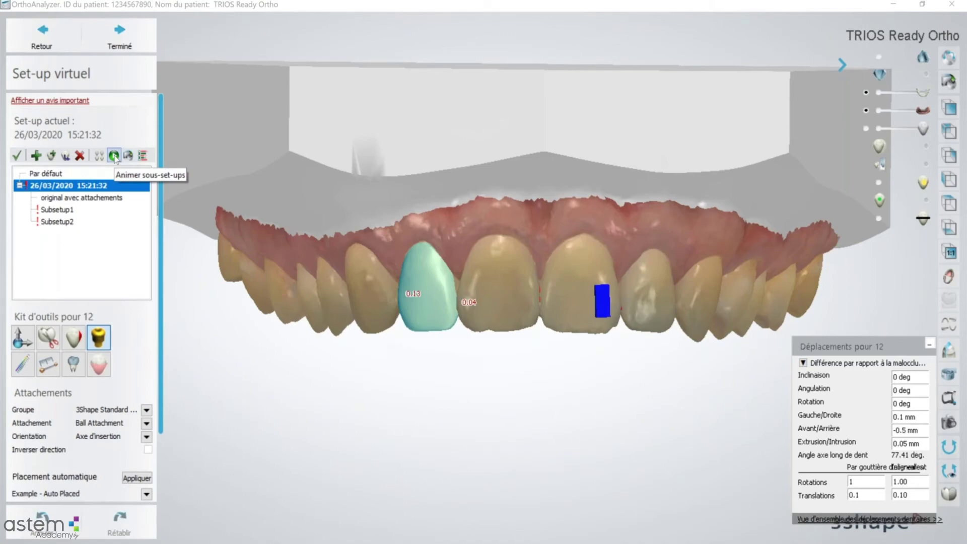
Step: Play the sub-setup animation of the current setup and stop it
left_click(114, 156)
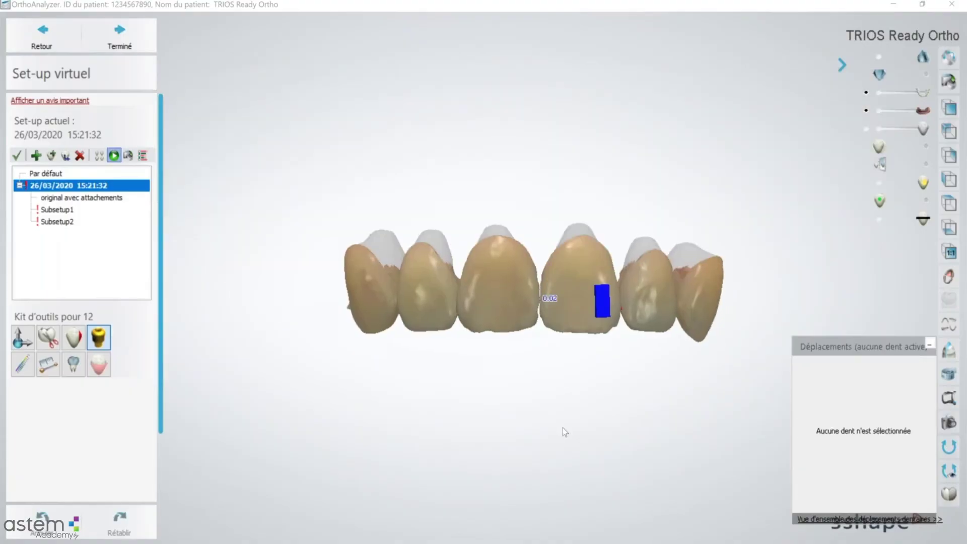
left_click(483, 294)
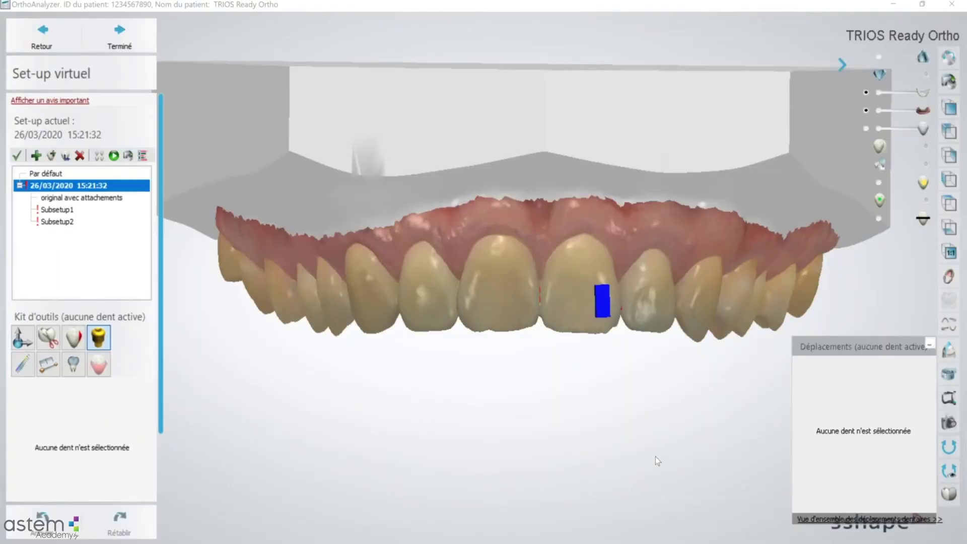
Step: Place the models in the SAM 2P virtual articulator and adjust their height relative to the occlusal plane
left_click(947, 399)
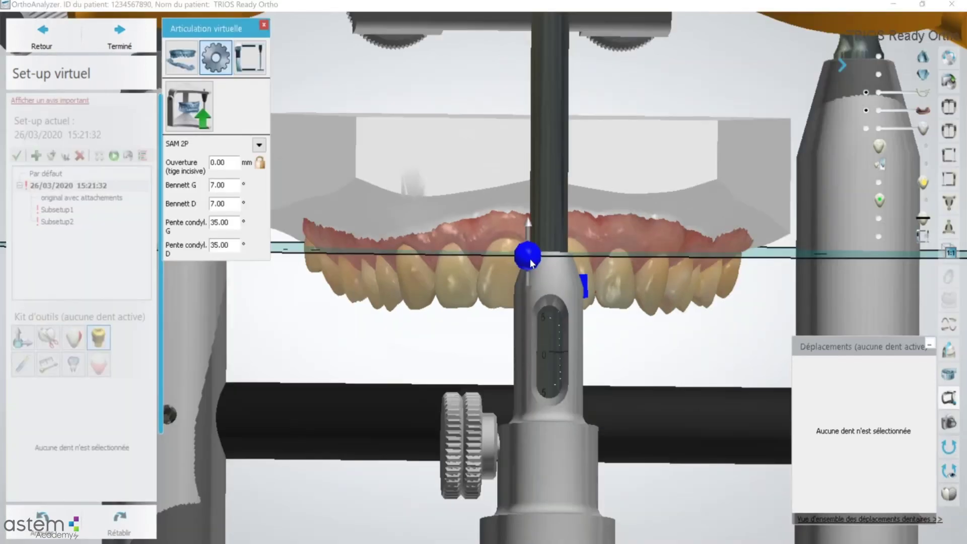
left_click_drag(530, 258, 533, 318)
mouse_move(550, 189)
right_mouse_down()
mouse_move(576, 201)
mouse_move(580, 177)
mouse_move(492, 192)
right_mouse_up()
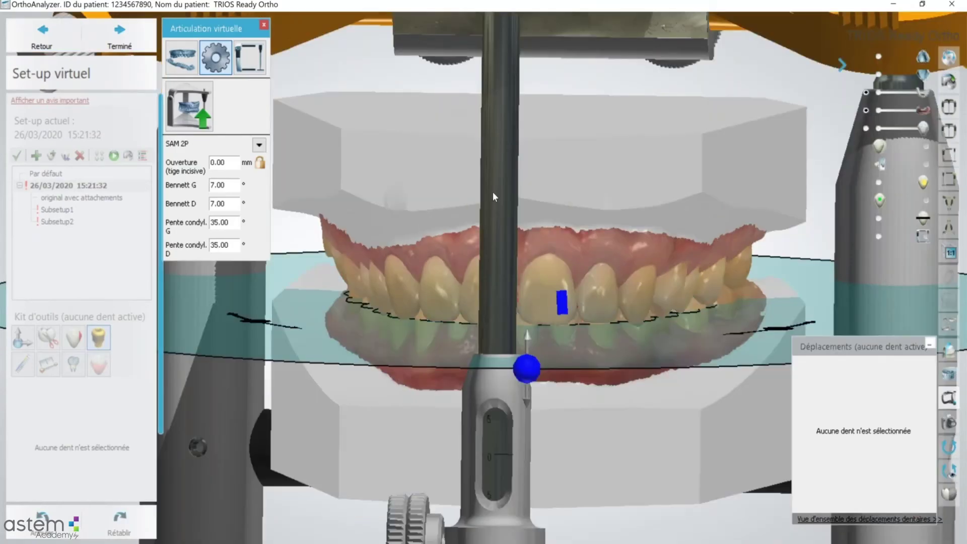
scroll(492, 191, "down", 2)
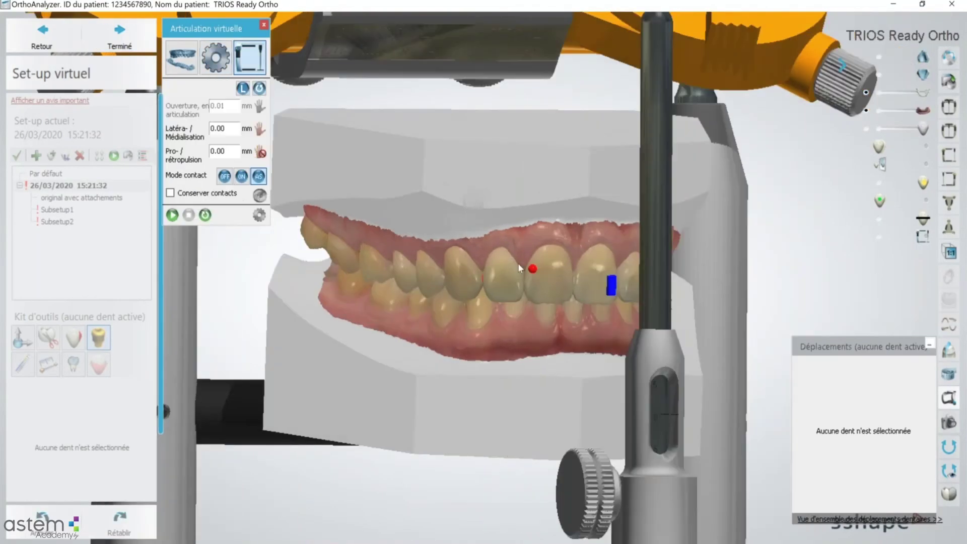
right_click_drag(518, 263, 518, 254)
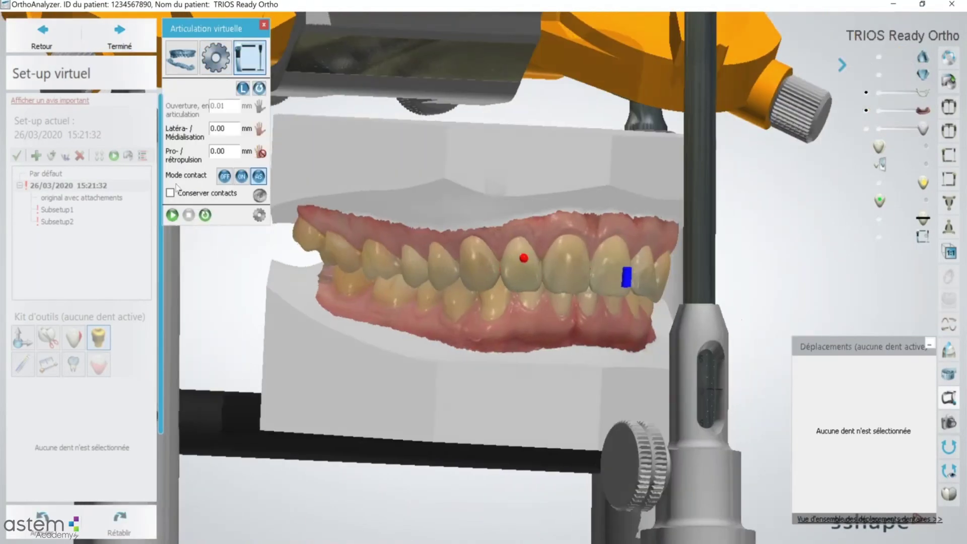
Step: Keep the contacts during articulation, hide the articulator and lower model, and examine the contact marks on the upper teeth
left_click(170, 193)
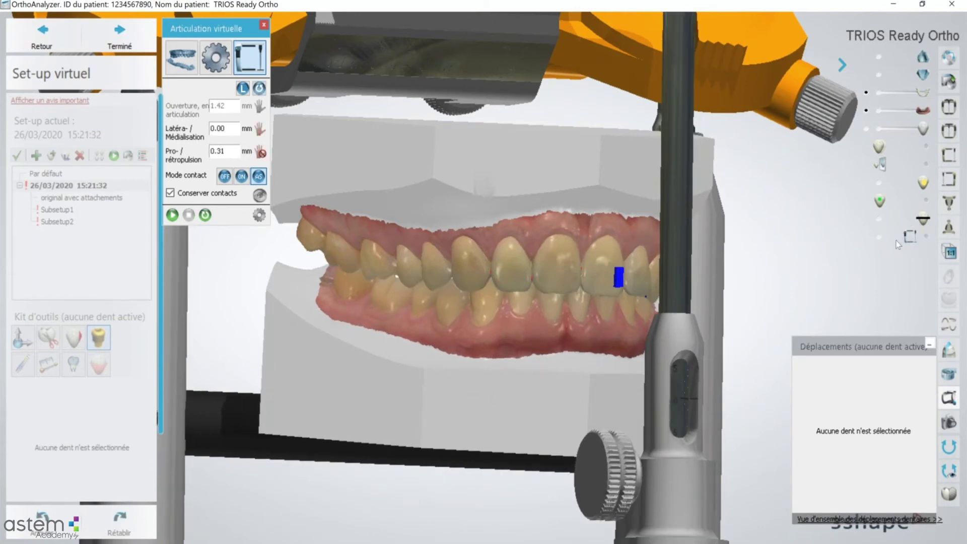
left_click(908, 236)
left_click(879, 75)
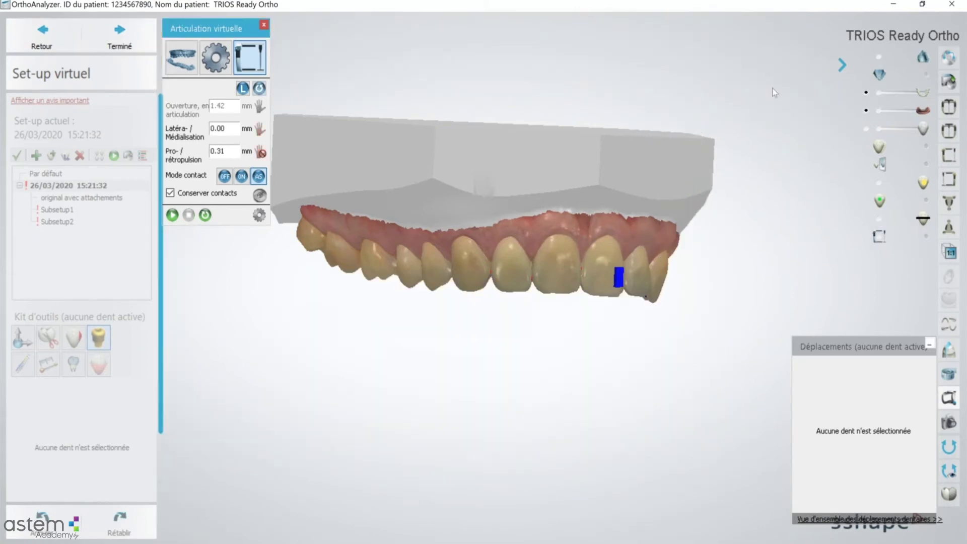
right_click_drag(741, 253, 717, 78)
scroll(528, 146, "up", 5)
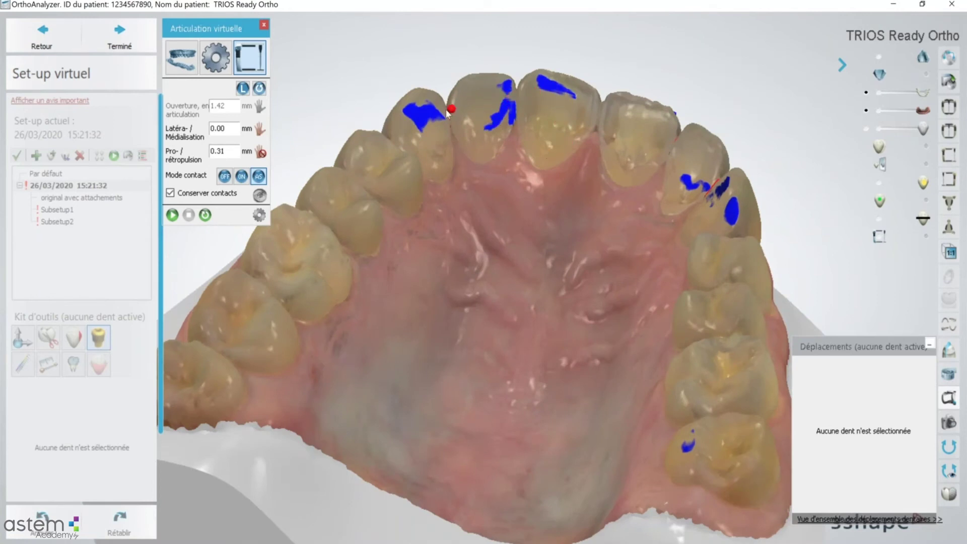
right_click_drag(607, 177, 586, 331)
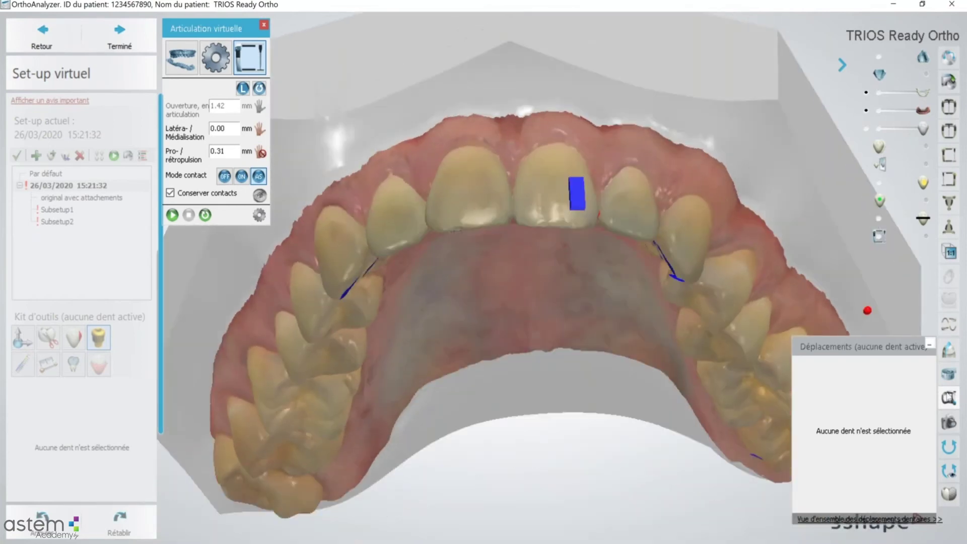
Step: Close the virtual articulation and show the lower model again together with the upper model
left_click(948, 399)
scroll(567, 303, "down", 4)
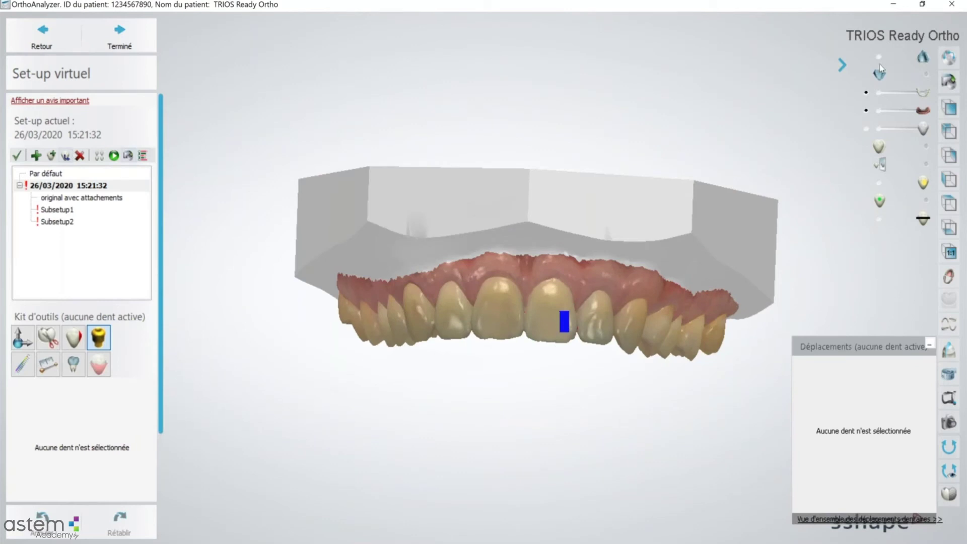
left_click(879, 73)
right_click_drag(466, 208, 413, 279)
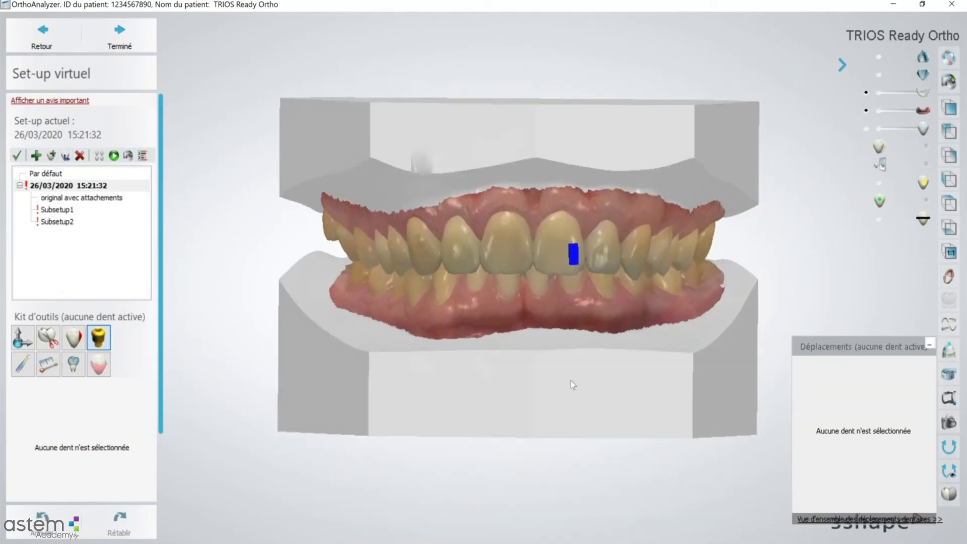
Step: Open the virtual setup export and examine the selected sub-setup models and the upper model preview
left_click(127, 156)
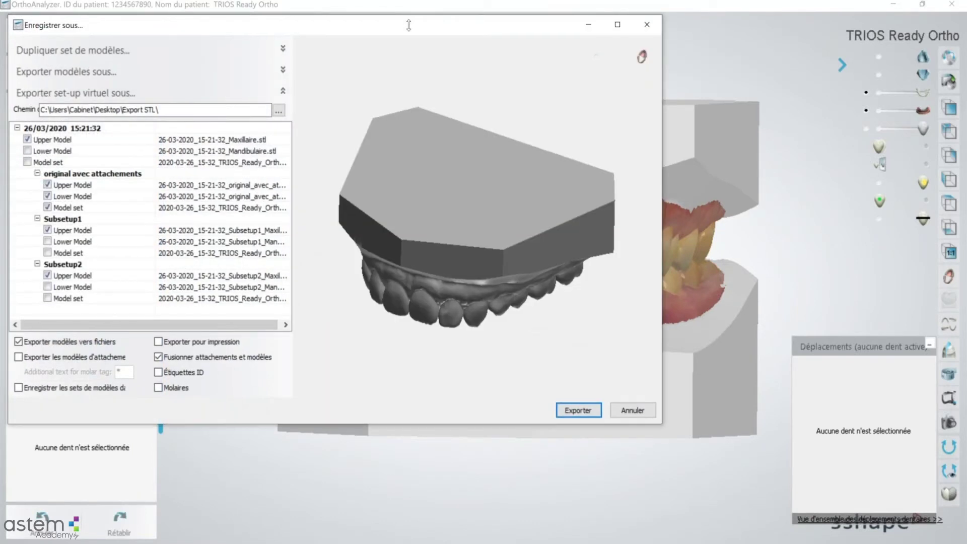
left_click_drag(413, 27, 436, 36)
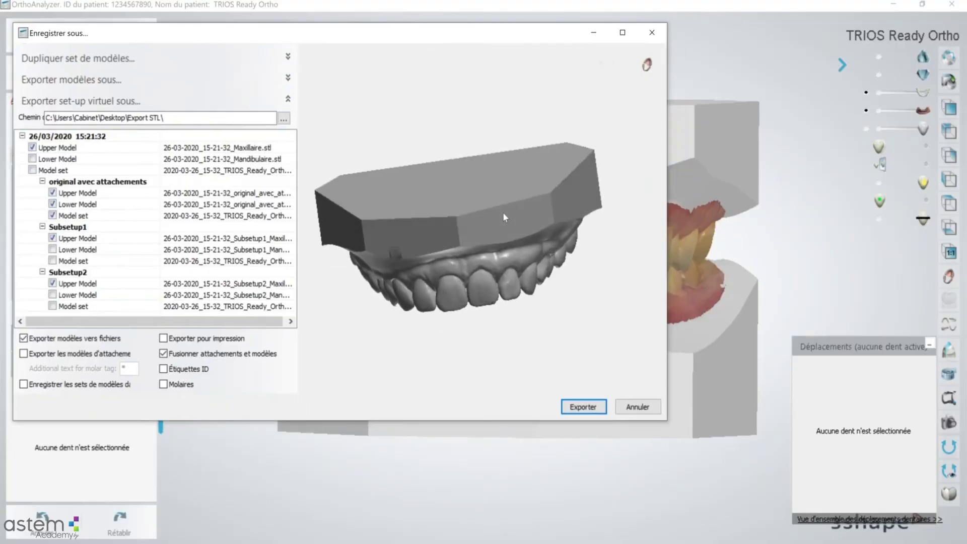
mouse_move(503, 212)
right_mouse_down()
mouse_move(483, 196)
mouse_move(492, 207)
right_mouse_up()
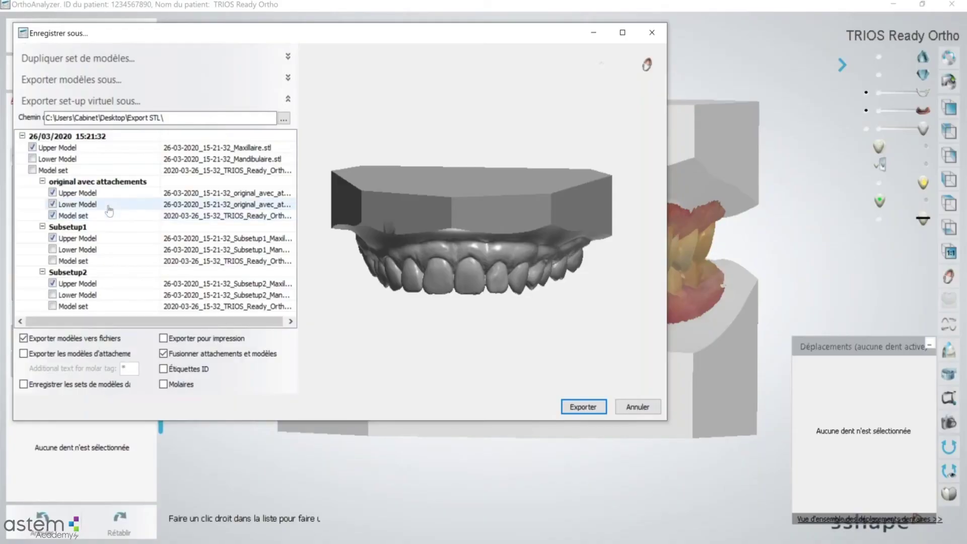
Step: Try an ID label combining the patient's family name and the sub-setup number on the export models, and cancel the export
left_click(163, 369)
right_click_drag(568, 262, 643, 220)
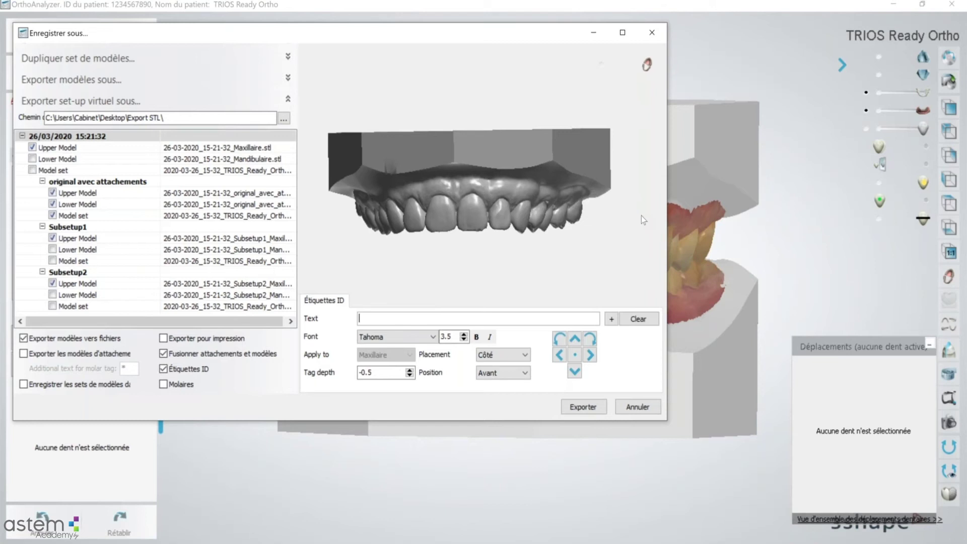
left_click(611, 319)
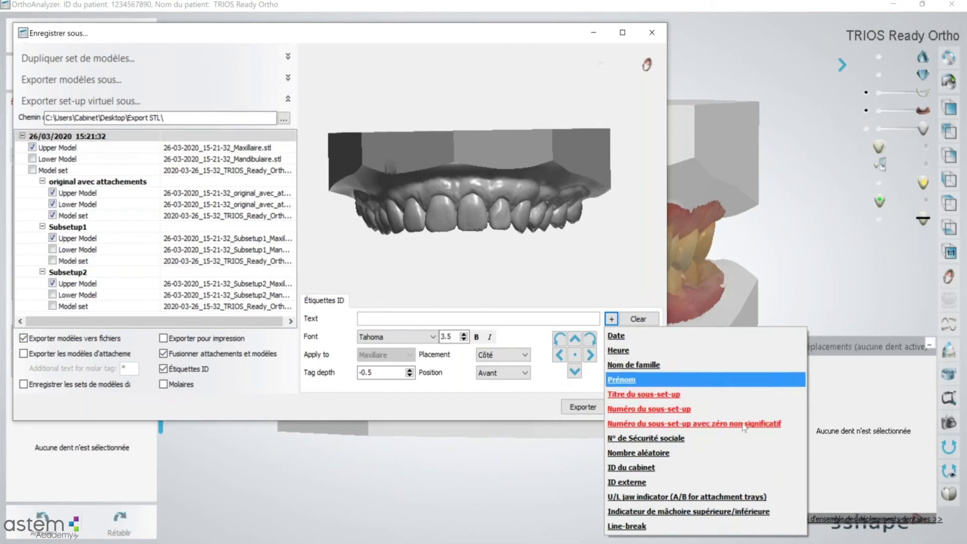
left_click(637, 364)
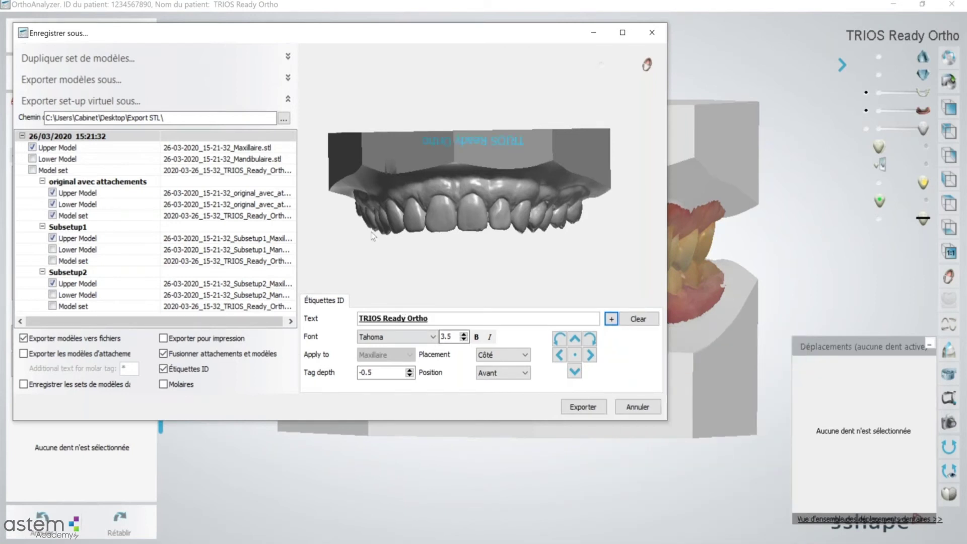
left_click(613, 319)
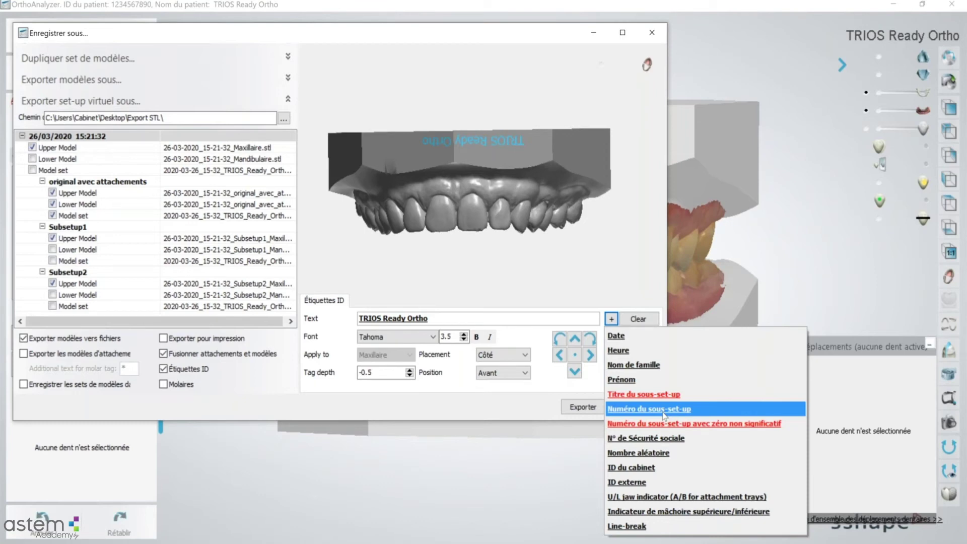
left_click(662, 411)
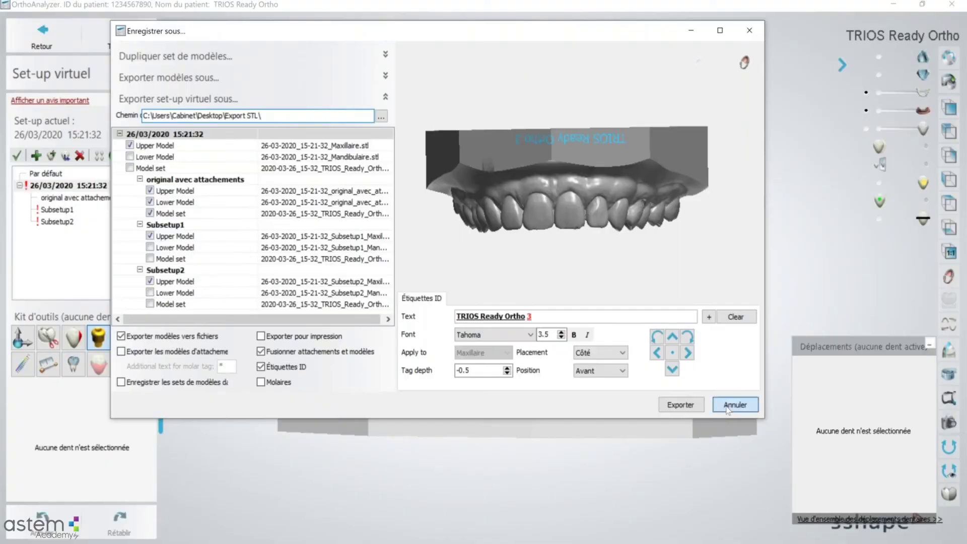
left_click(734, 405)
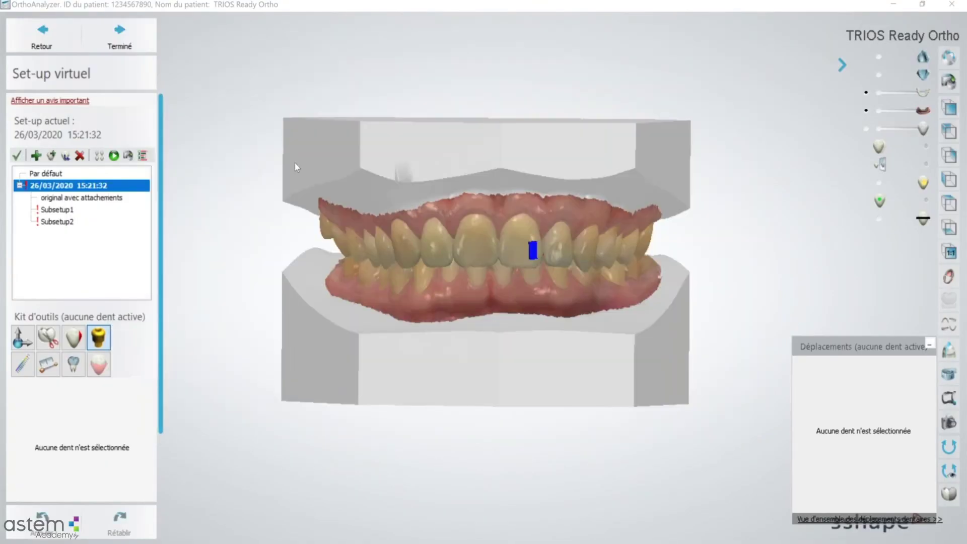
Step: Finish the virtual setup and return to the main workflow overview
left_click(125, 34)
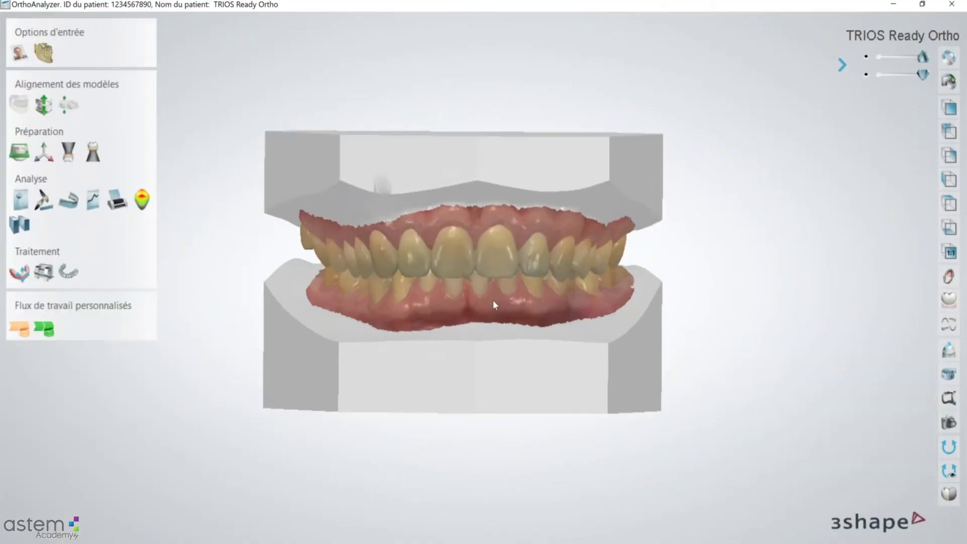
middle_click_drag(490, 320, 573, 301)
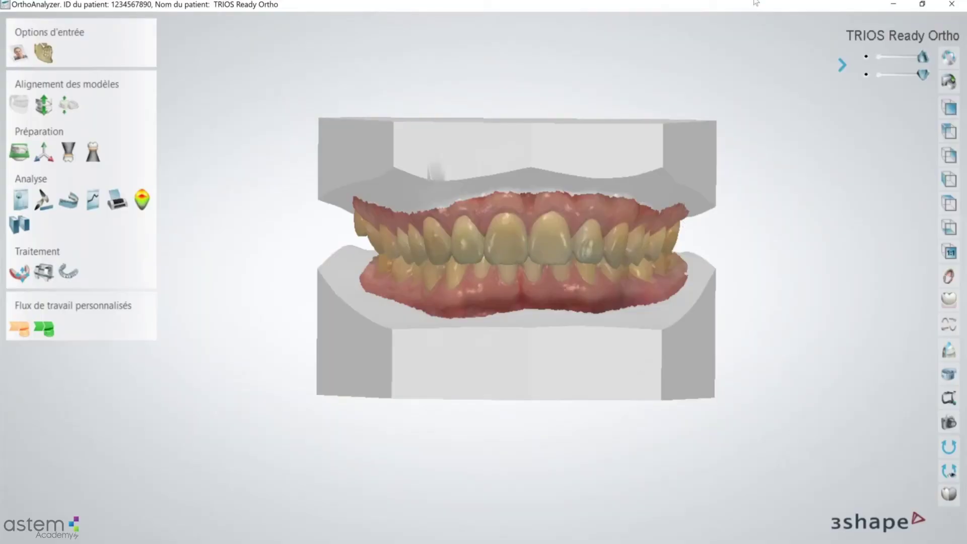
right_click(786, 1)
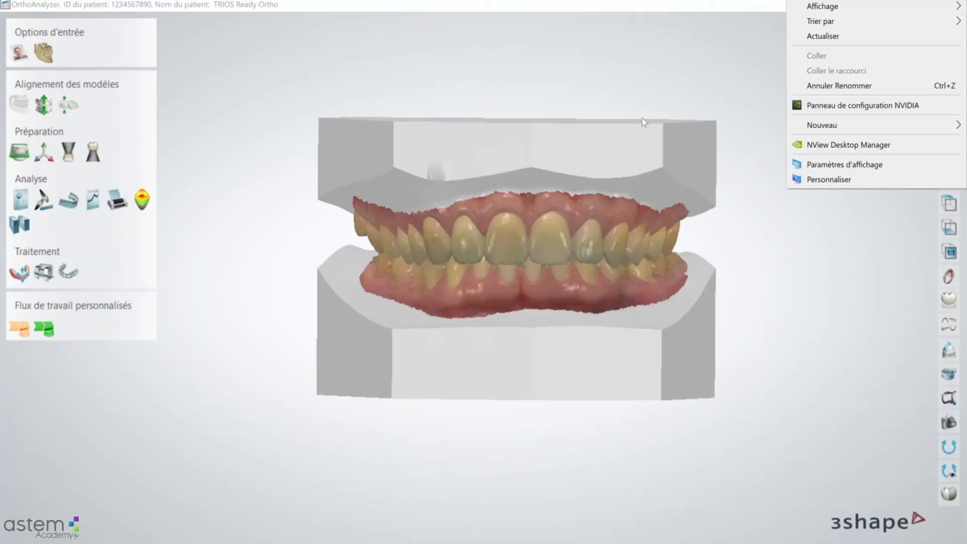
left_click(642, 118)
Step: Open report creation and compare the original and setup models side by side, with the setup alone, and overlaid in one window
left_click(121, 203)
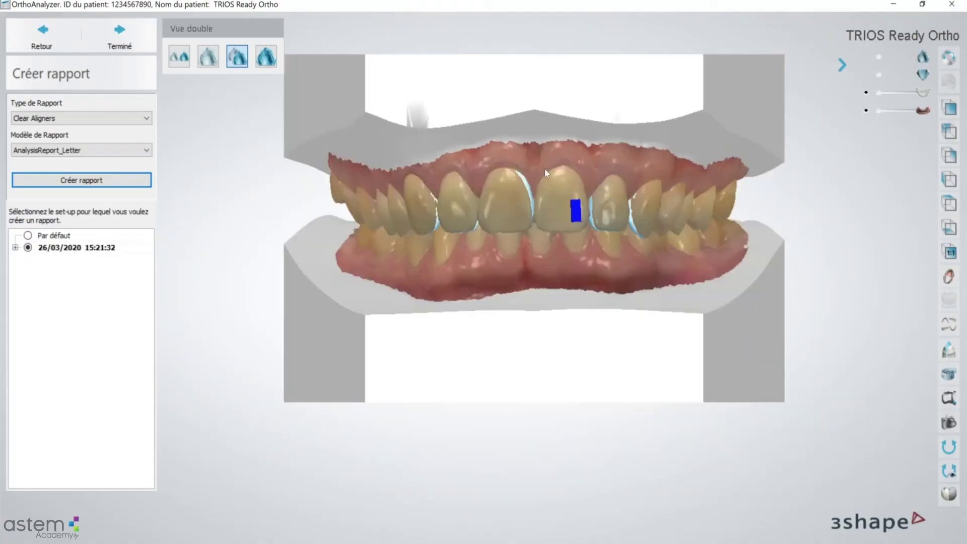
left_click(184, 61)
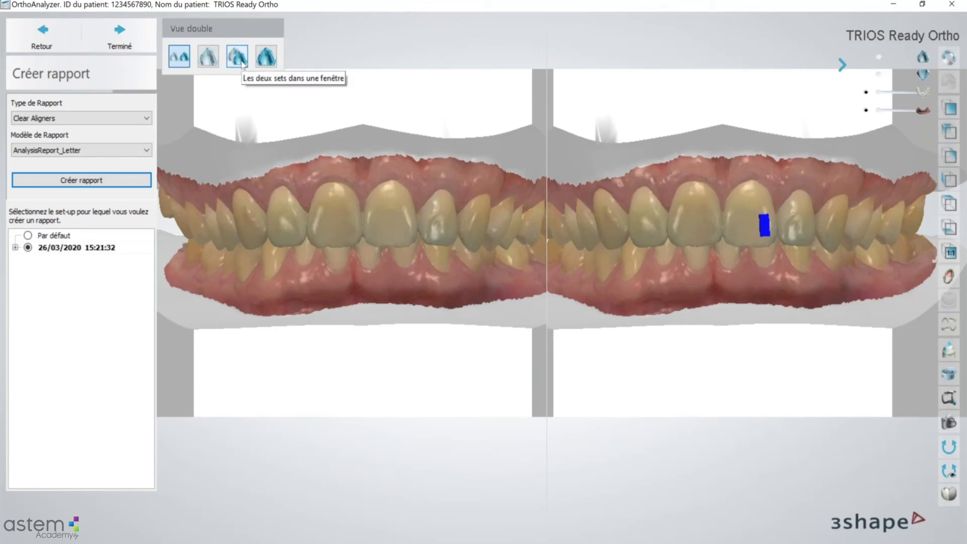
left_click(266, 56)
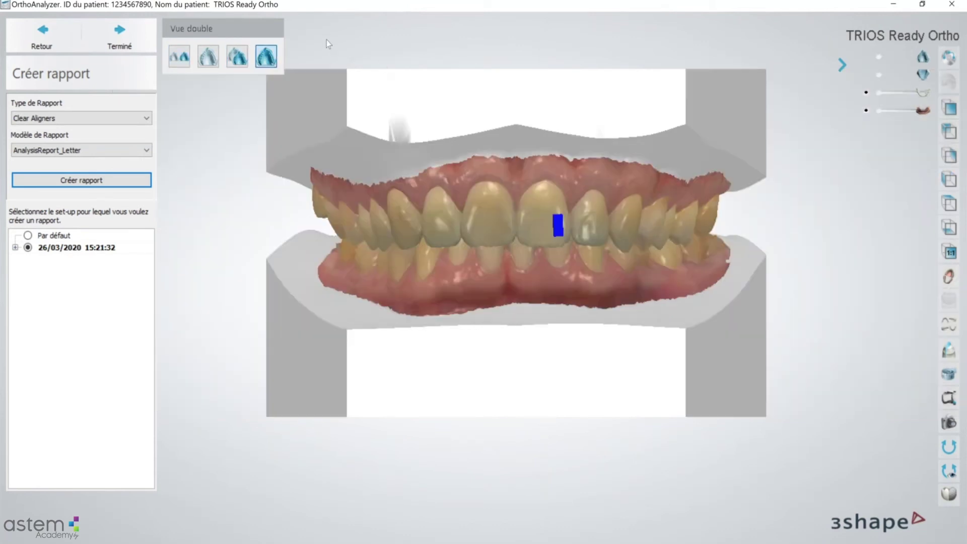
left_click(237, 56)
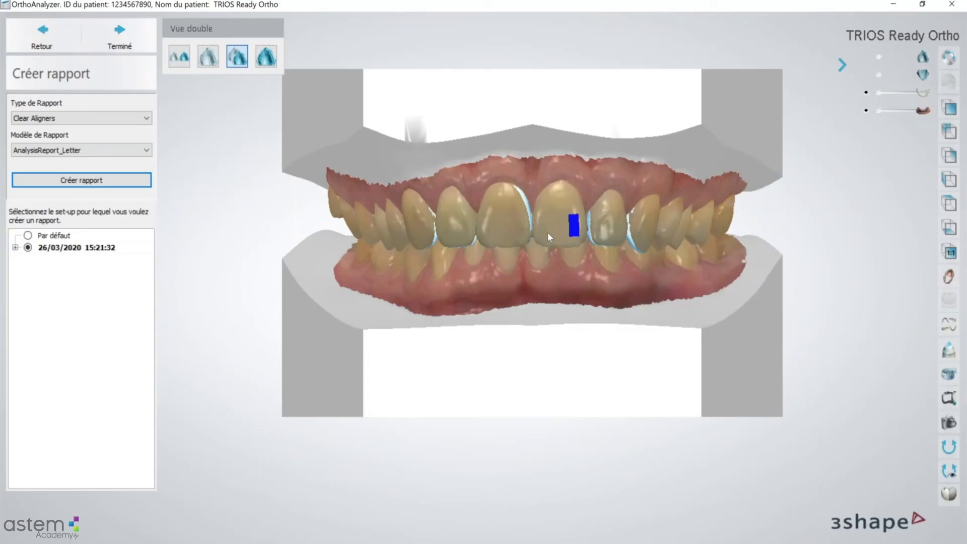
Step: Create the Clear Aligners report with the AnalysisReport_Letter template for the 26/03/2020 15:21:32 setup
scroll(548, 232, "up", 3)
scroll(545, 226, "up", 3)
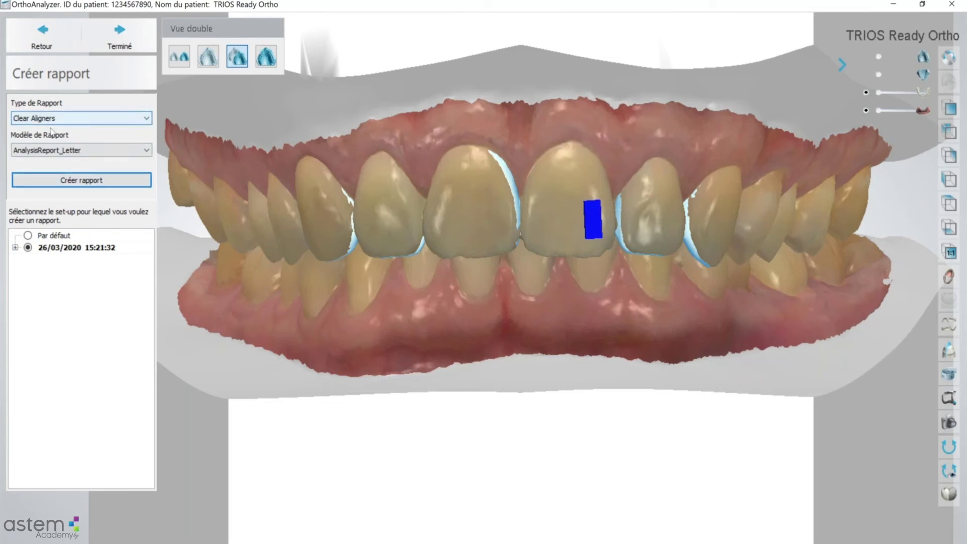
left_click(81, 180)
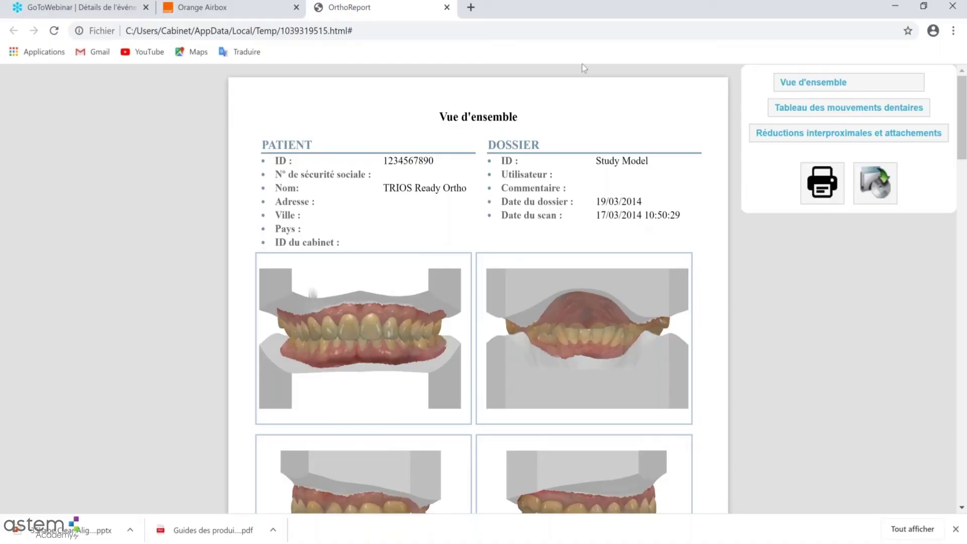
Step: Examine the report's overview images of the models, continuing as far as the tooth movement tables
scroll(663, 100, "down", 2)
scroll(662, 99, "down", 3)
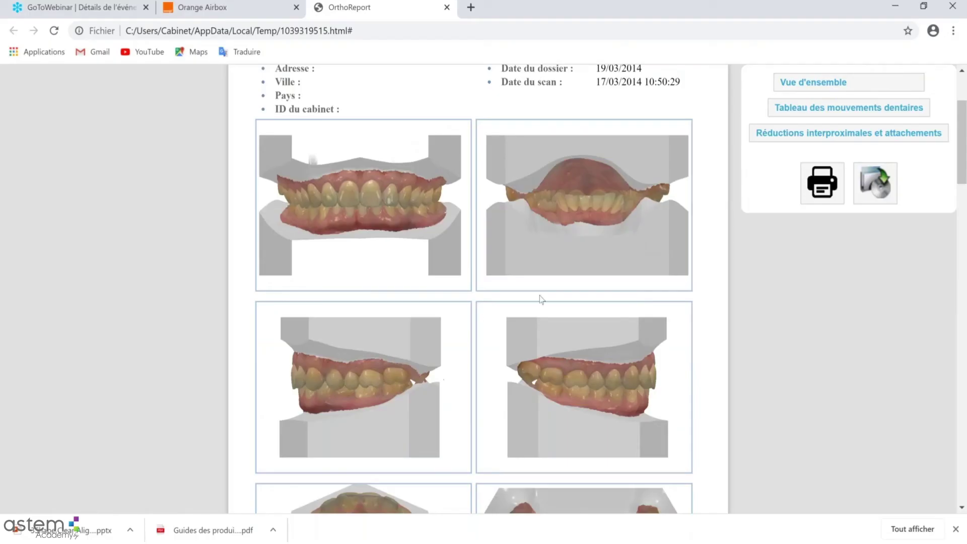
scroll(538, 291, "down", 2)
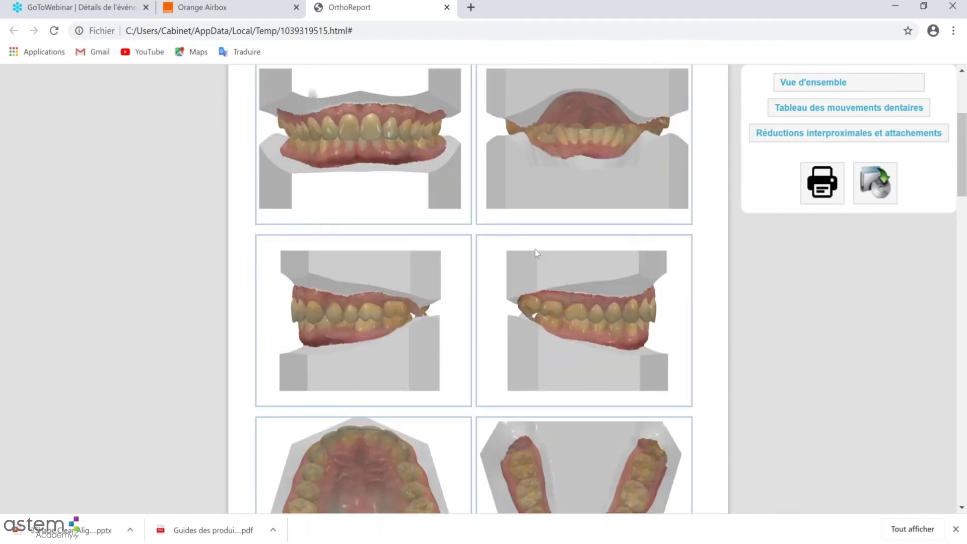
scroll(535, 249, "down", 8)
scroll(636, 355, "down", 5)
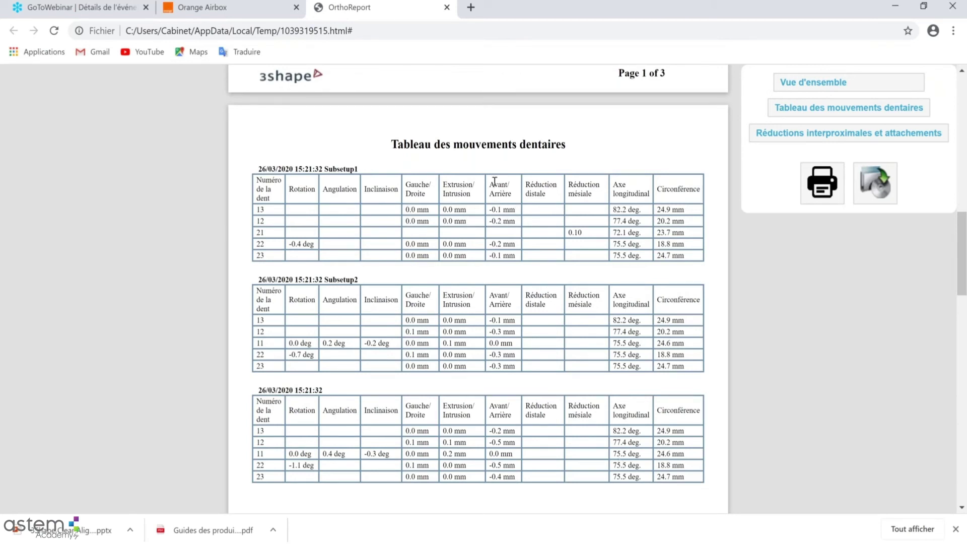
Step: Examine the forward/backward movement values in the tooth movement tables for Subsetup1, Subsetup2 and the final setup
left_click_drag(489, 209, 515, 209)
left_click(411, 419)
left_click_drag(486, 223, 536, 224)
left_click_drag(536, 224, 516, 224)
left_click(605, 289)
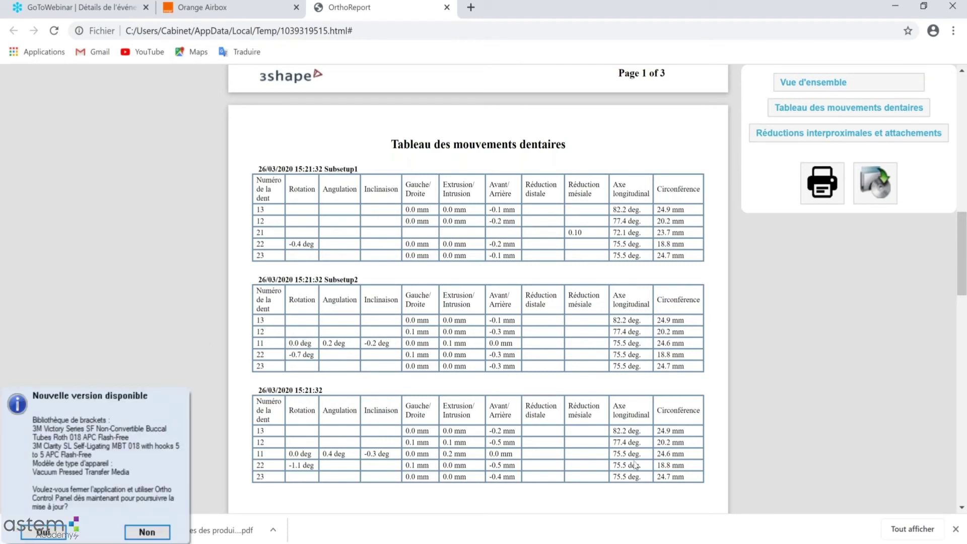
left_click_drag(496, 442, 549, 442)
left_click(549, 442)
scroll(463, 160, "down", 4)
scroll(443, 212, "up", 4)
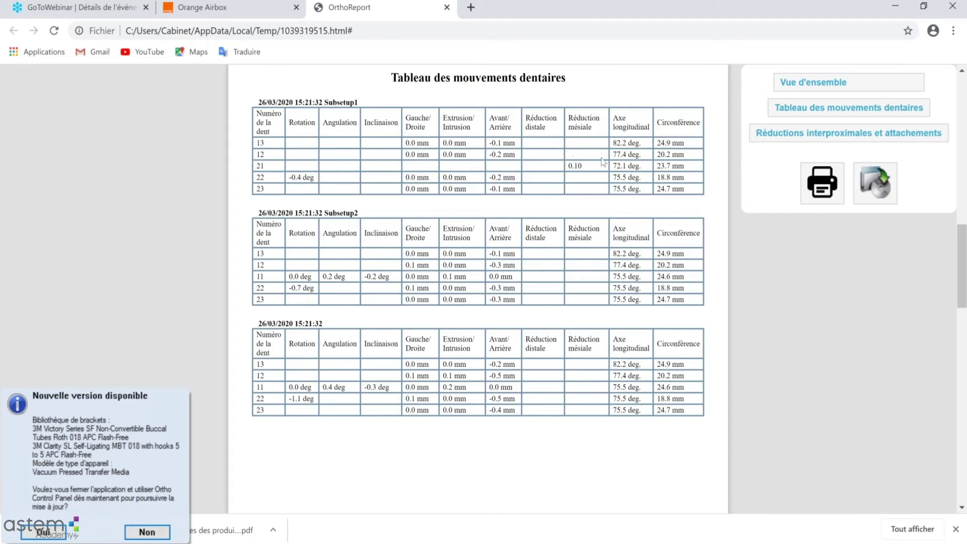
Step: Review the interproximal reduction and attachment diagrams, recheck the movement tables, and switch back to OrthoAnalyzer
scroll(603, 161, "down", 1)
scroll(599, 161, "down", 10)
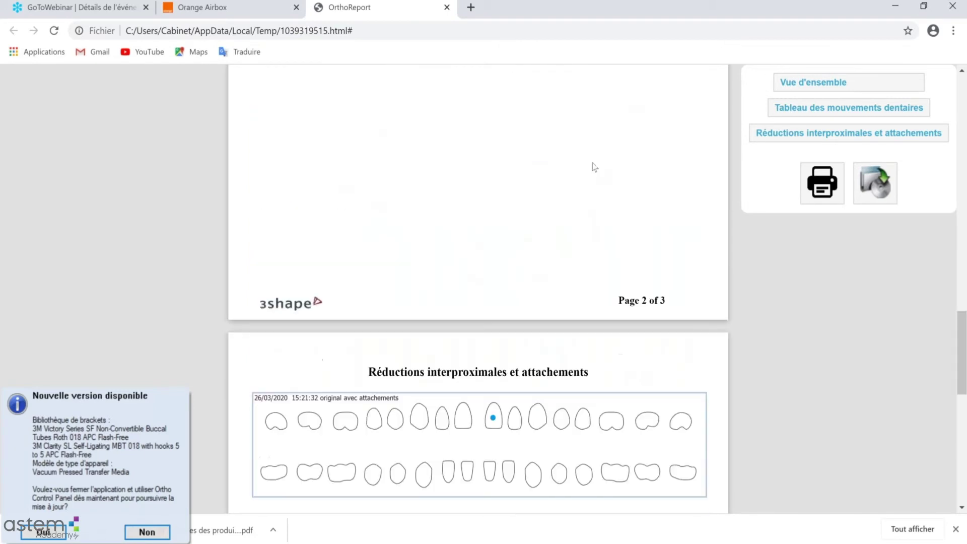
scroll(482, 252, "down", 1)
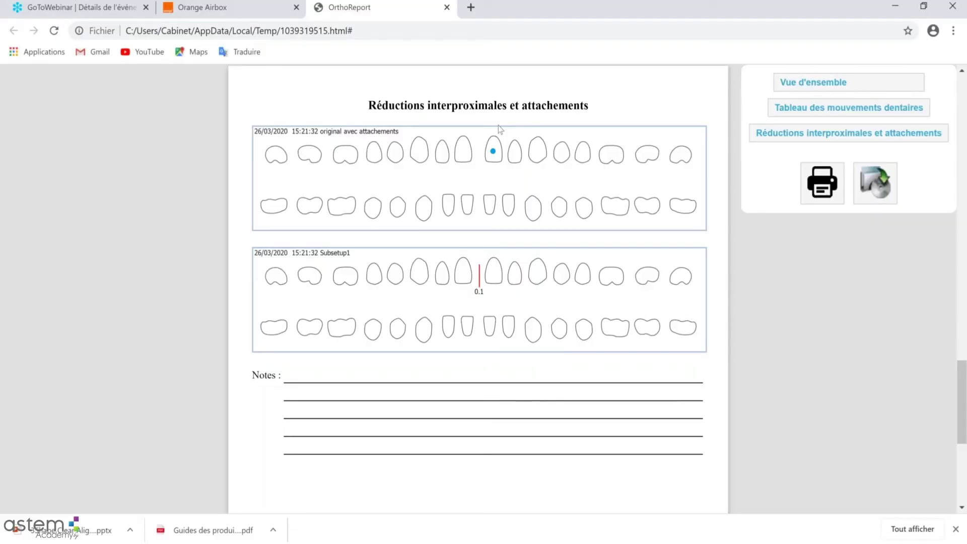
scroll(345, 313, "down", 1)
scroll(351, 303, "up", 11)
scroll(439, 306, "up", 3)
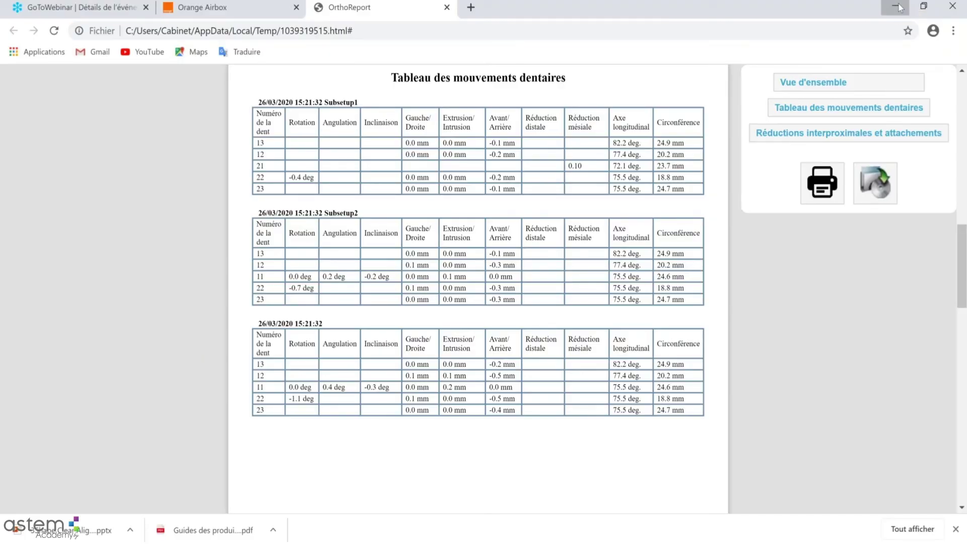
left_click(896, 7)
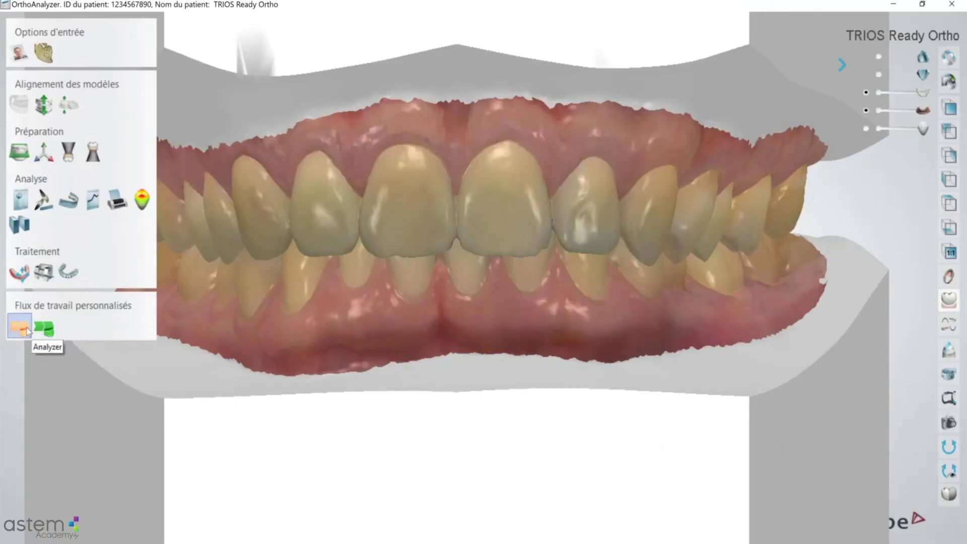
Step: Open the custom Preparation workflow to view its Occlusion stage, and close it to return to the main overview
left_click(44, 325)
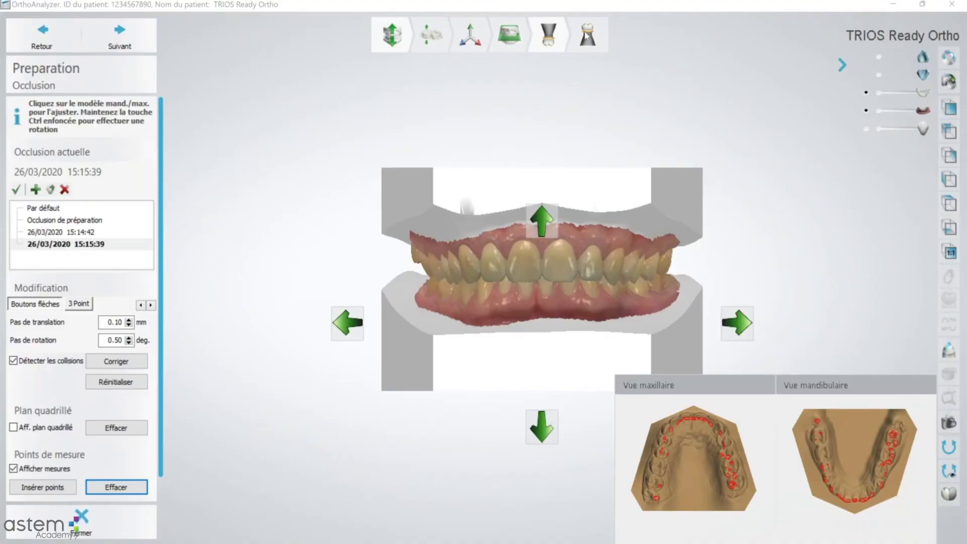
scroll(456, 159, "down", 2)
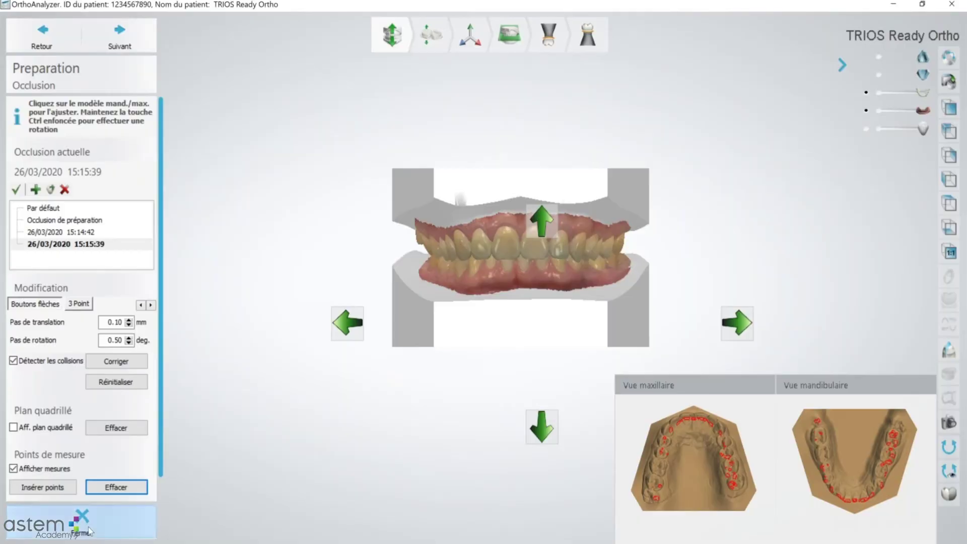
left_click(89, 529)
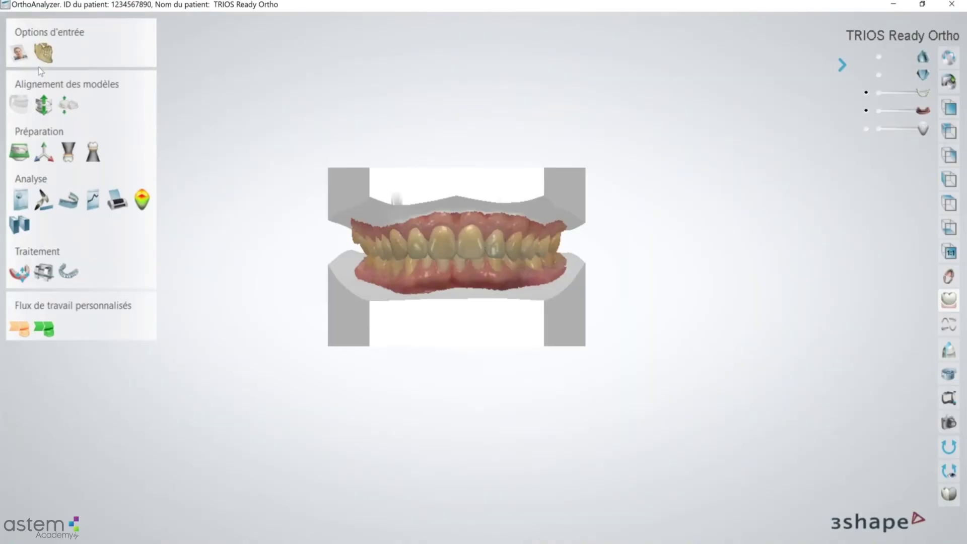
middle_click_drag(539, 222, 603, 214)
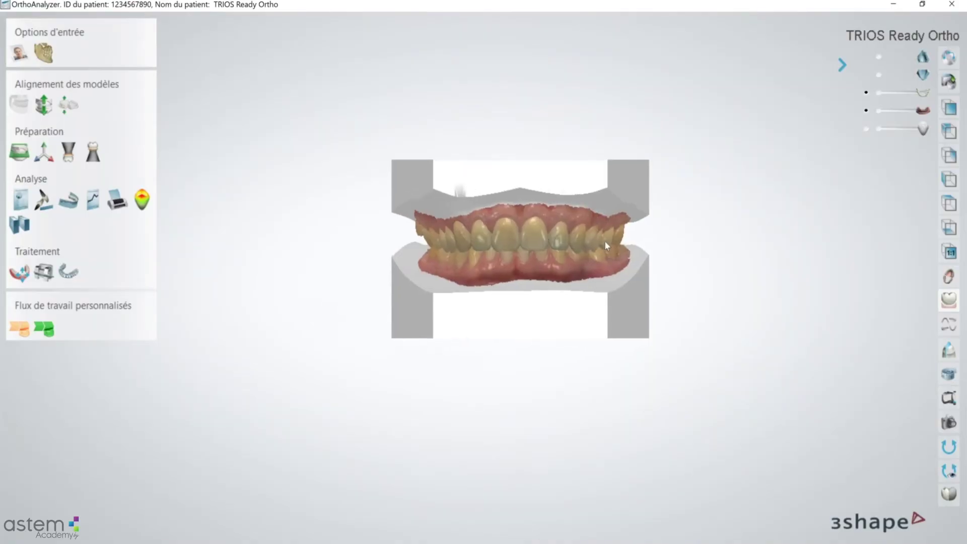
Step: Open the 2D cross-section tool and cut a provisional vertical section through the front teeth of both models
left_click(948, 353)
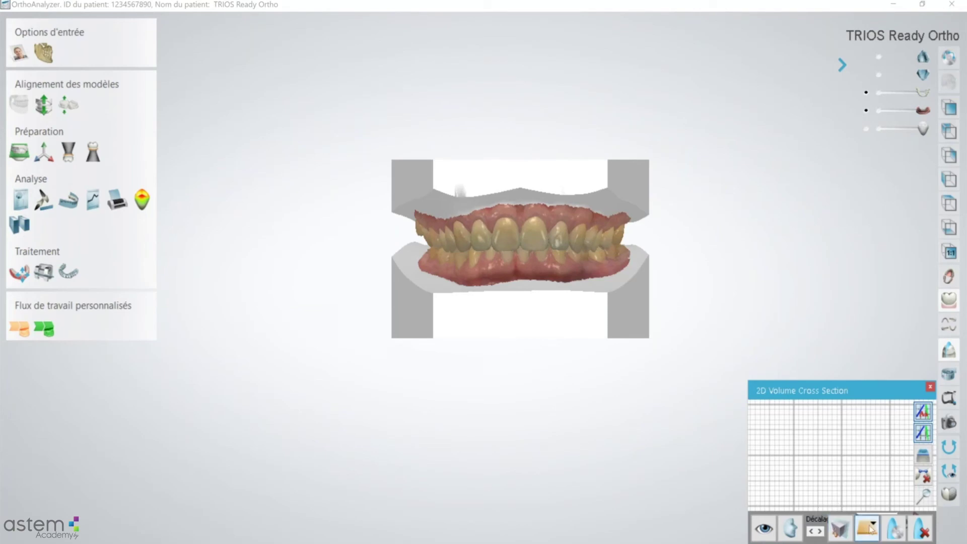
left_click(874, 526)
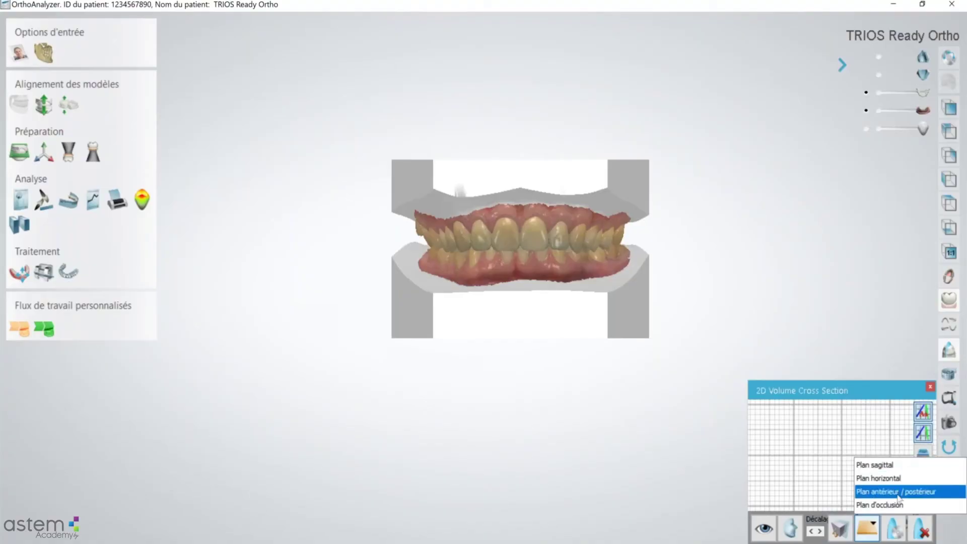
left_click(881, 504)
mouse_move(506, 73)
left_mouse_down()
mouse_move(518, 486)
mouse_move(572, 476)
mouse_move(534, 474)
left_mouse_up()
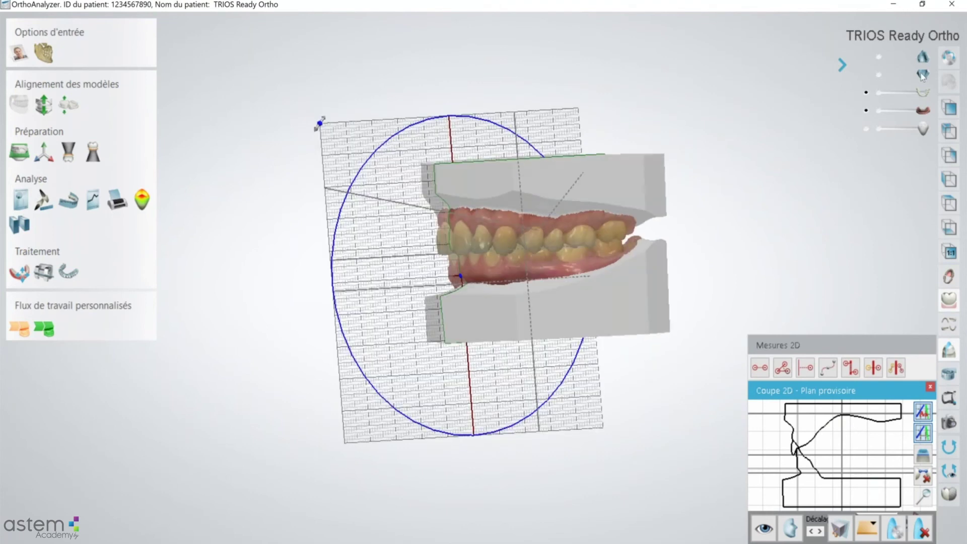
Step: Hide the lower model, enlarge the 2D section window, and inspect the upper model with its section profile
left_click(899, 77)
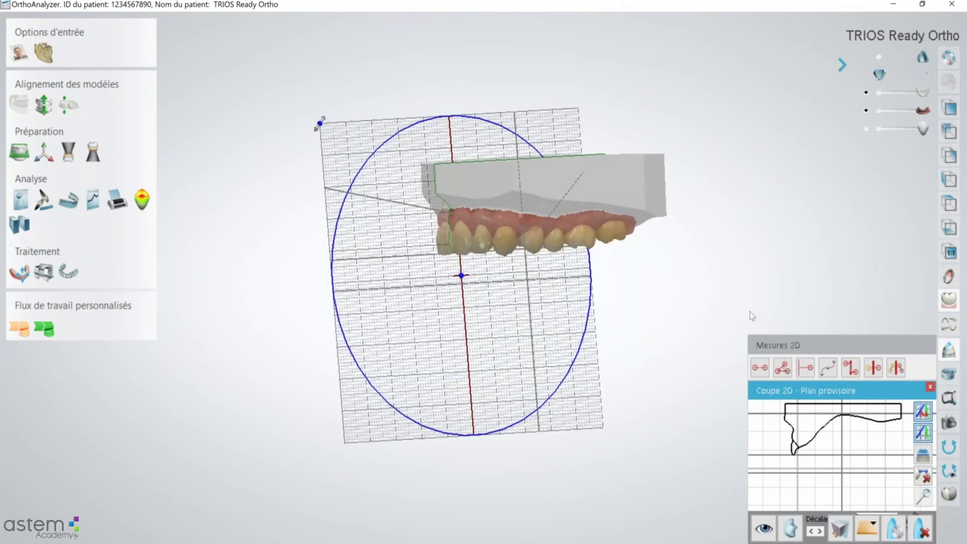
right_click_drag(746, 303, 692, 174)
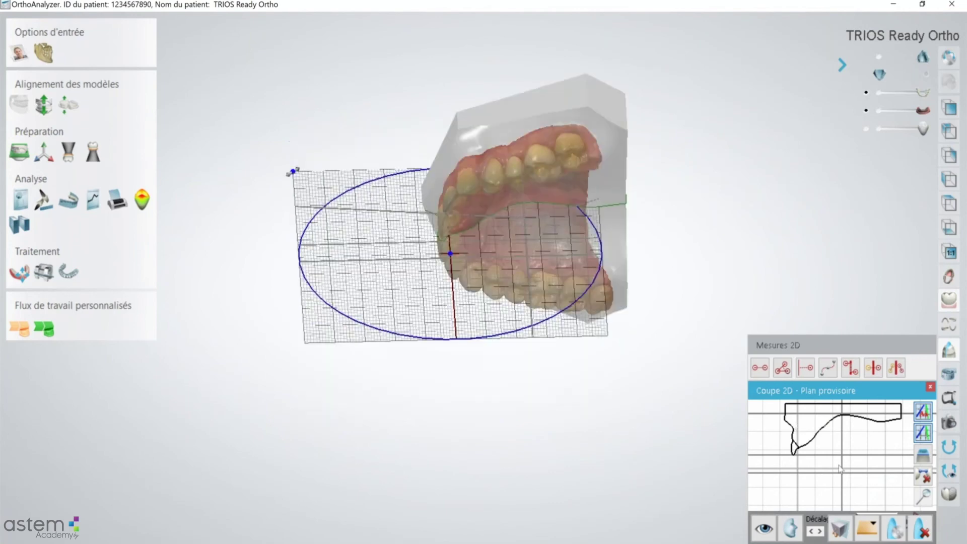
left_click_drag(832, 457, 825, 470)
scroll(826, 470, "up", 2)
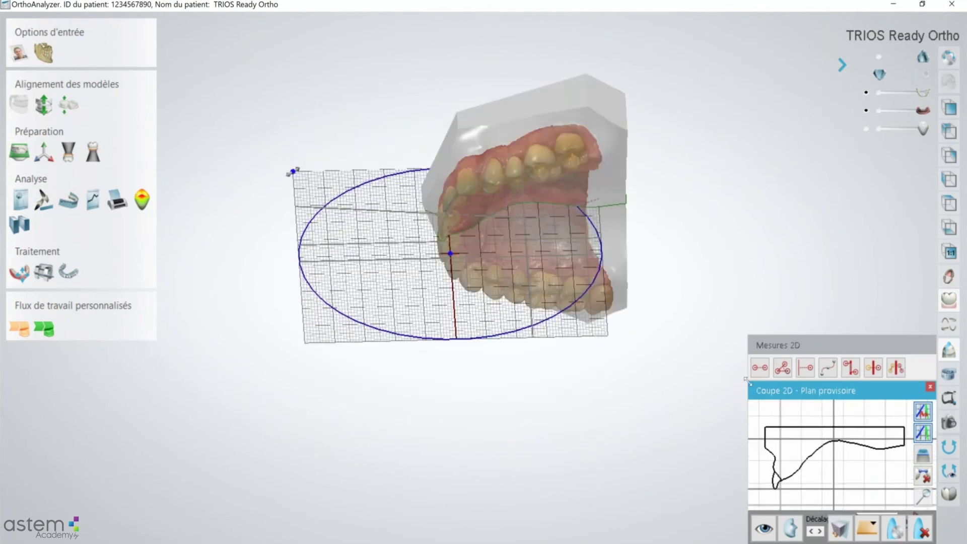
left_click_drag(744, 378, 653, 268)
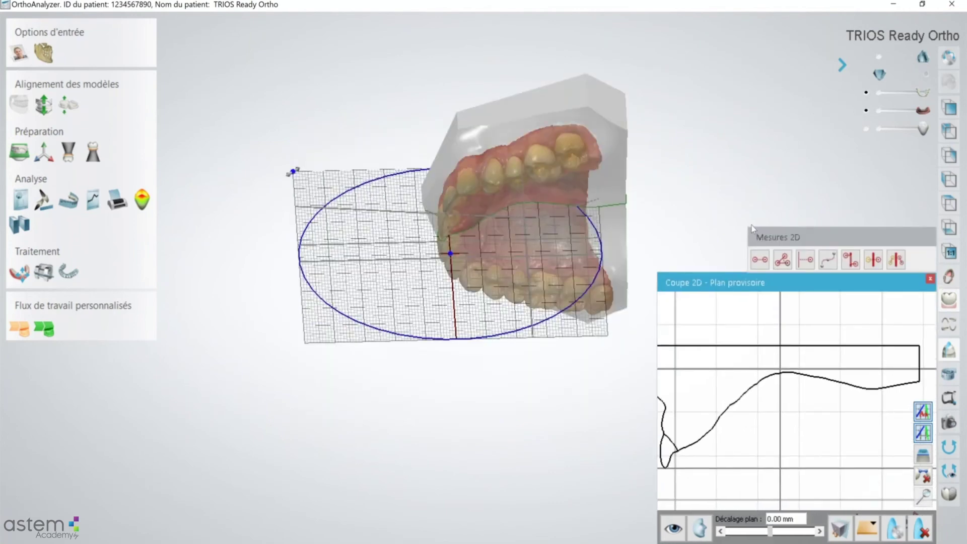
left_click(694, 260)
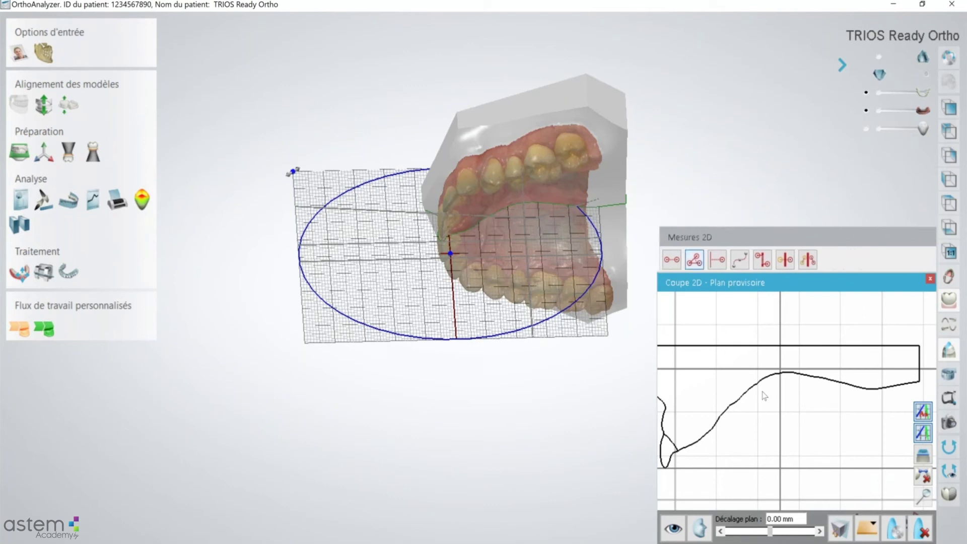
middle_click_drag(761, 394, 755, 388)
middle_click_drag(368, 152, 209, 134)
right_click_drag(584, 104, 593, 177)
scroll(315, 207, "up", 1)
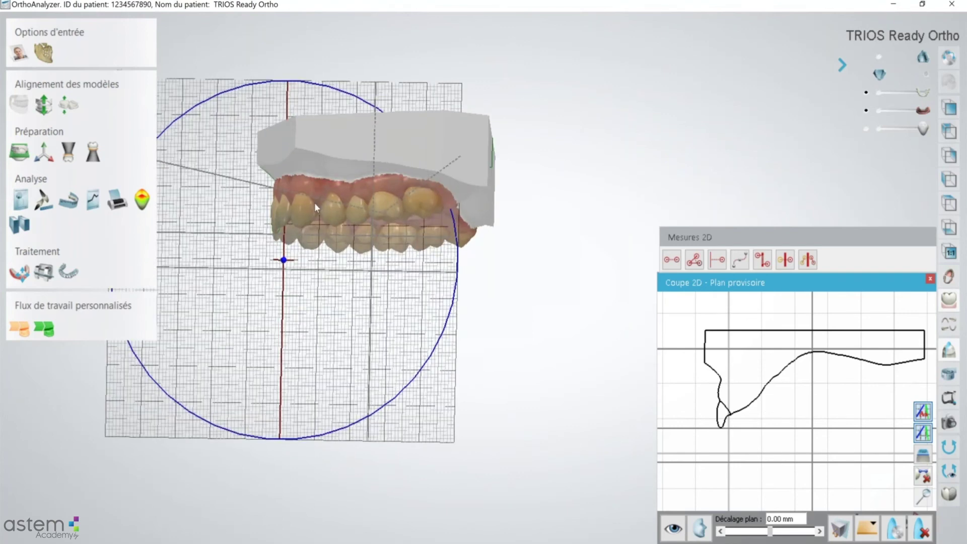
scroll(314, 202, "up", 2)
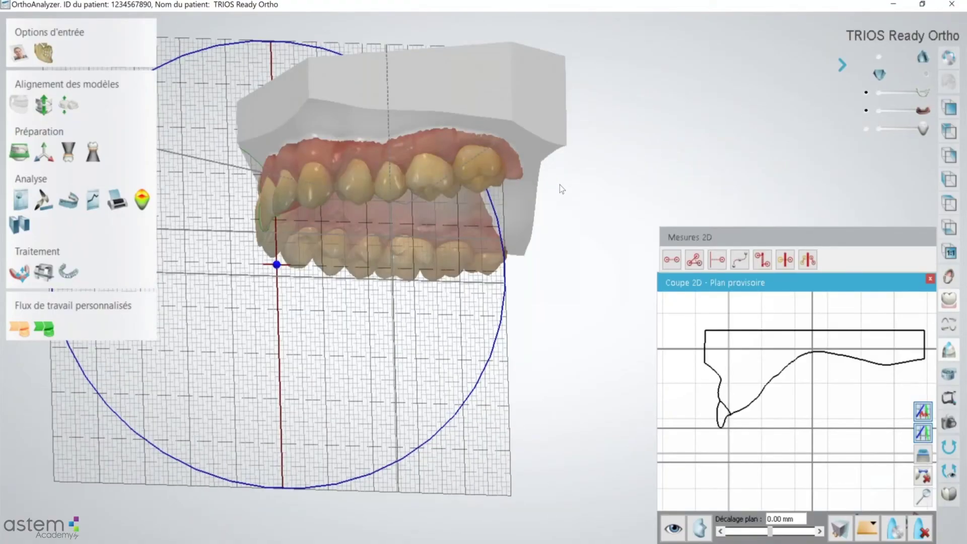
Step: Replace the provisional section with the occlusal plane, discarding the current plane without saving it
left_click(866, 527)
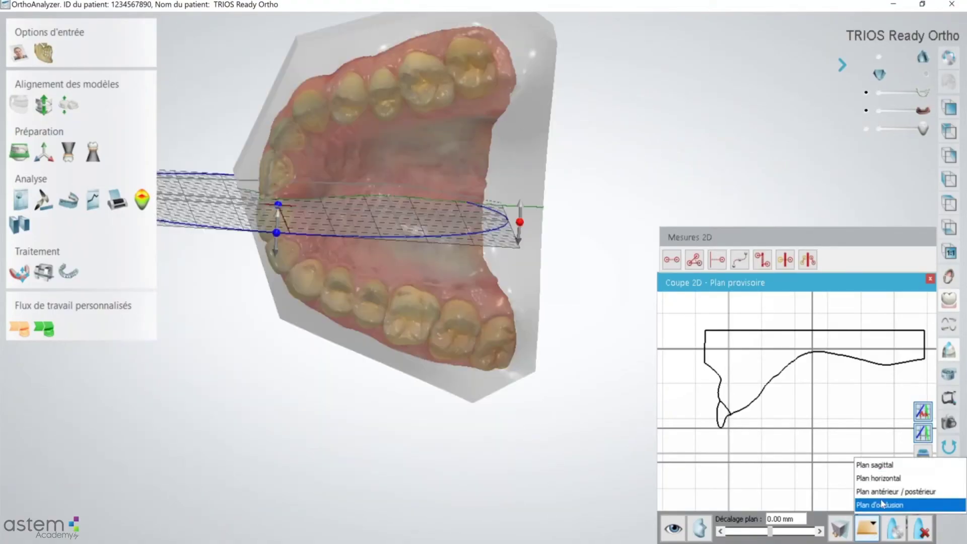
left_click(881, 503)
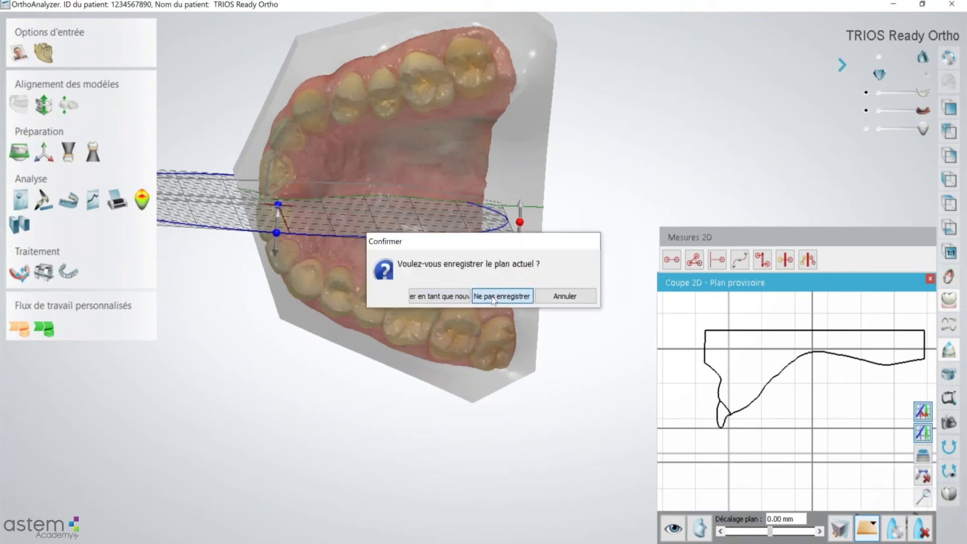
left_click(493, 299)
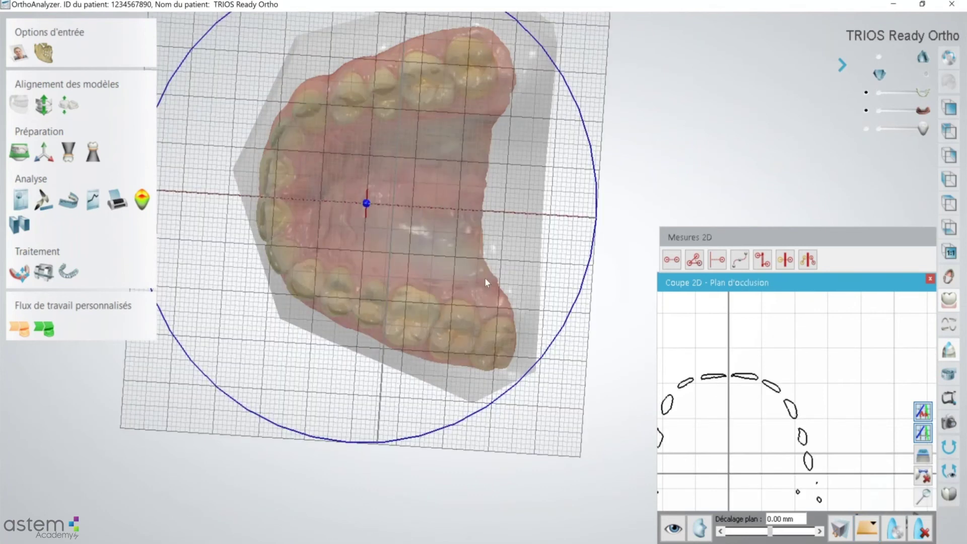
right_click_drag(467, 318, 368, 195)
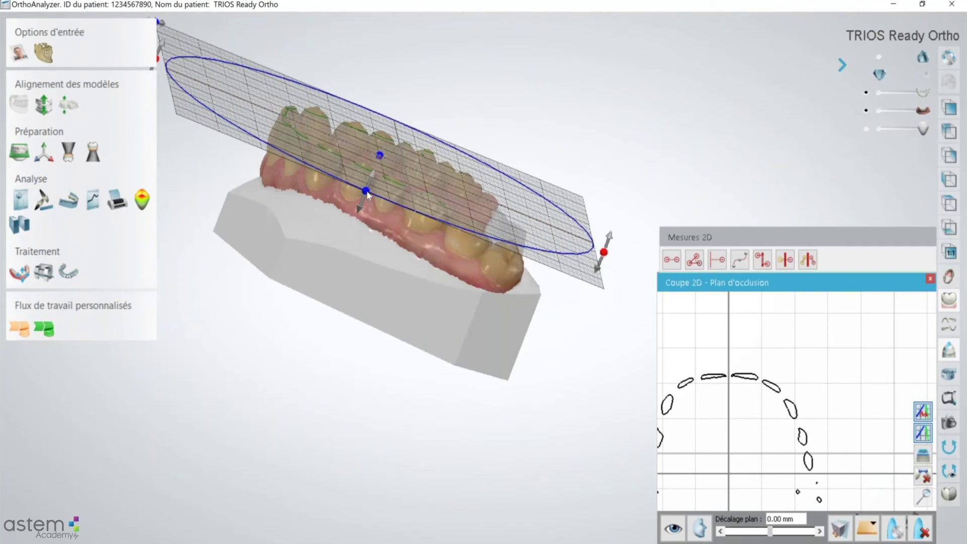
Step: Measure the point-to-point distance between the two canines across the upper arch
right_click_drag(443, 152, 397, 231)
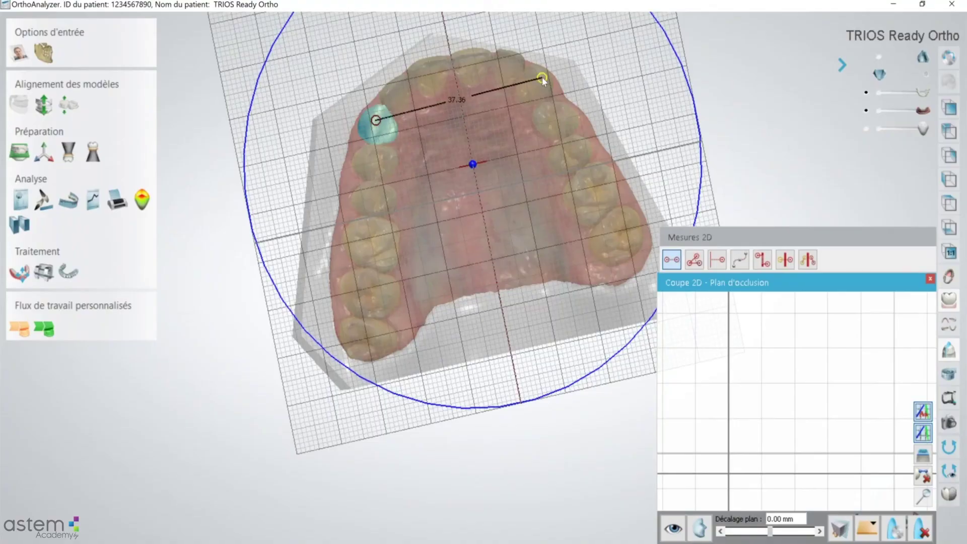
left_click(542, 77)
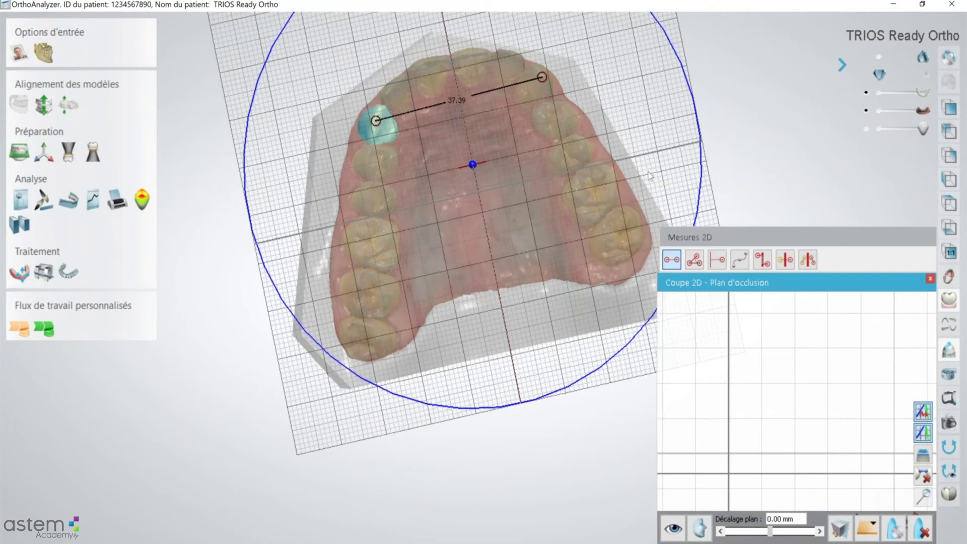
right_click_drag(648, 172, 511, 173)
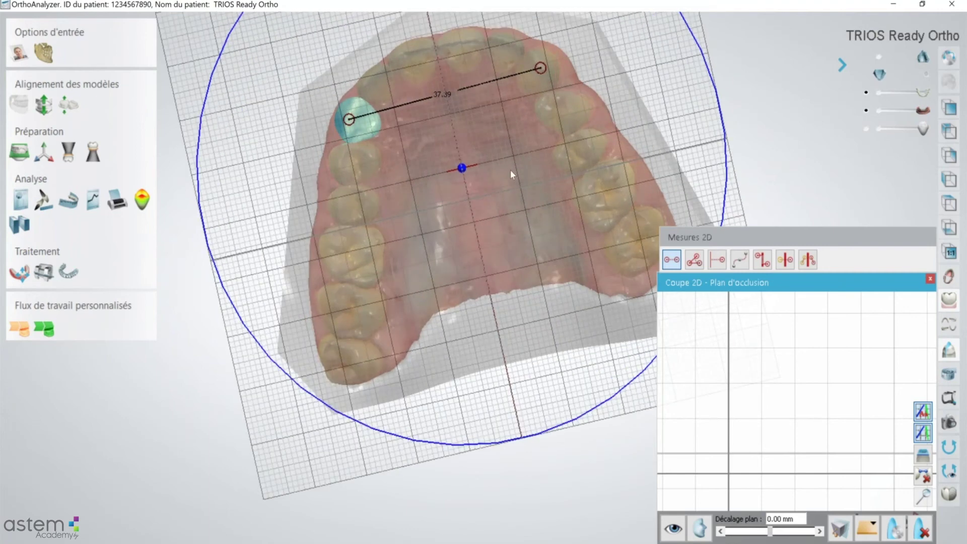
middle_click_drag(510, 170, 512, 213)
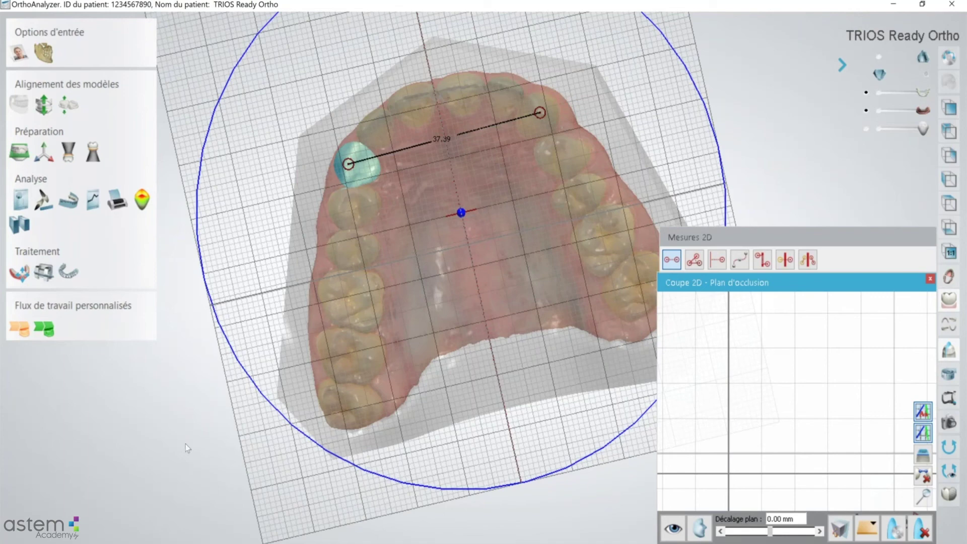
left_click(93, 401)
right_click_drag(633, 129, 329, 511)
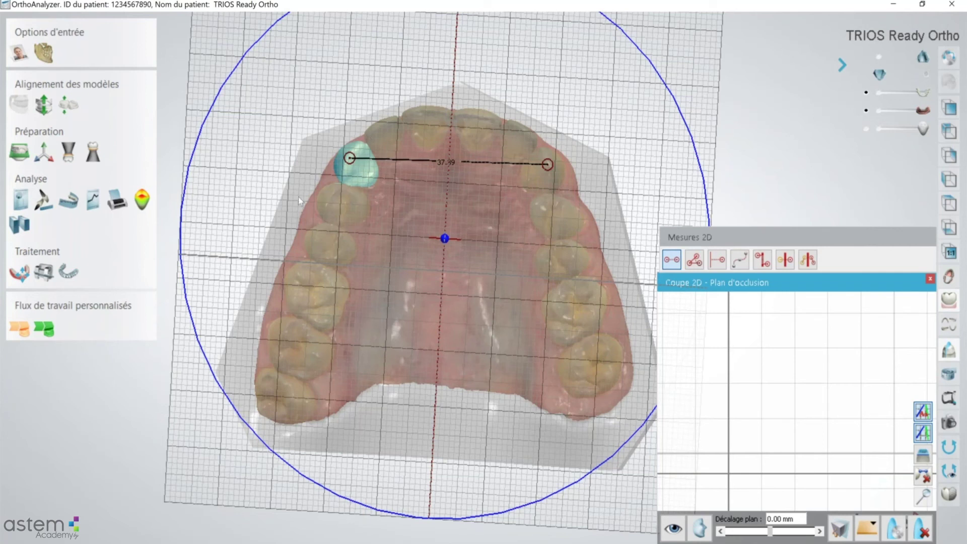
Step: Return to the virtual setup, leaving the modified section plane unsaved, and select upper incisor 21
left_click(19, 272)
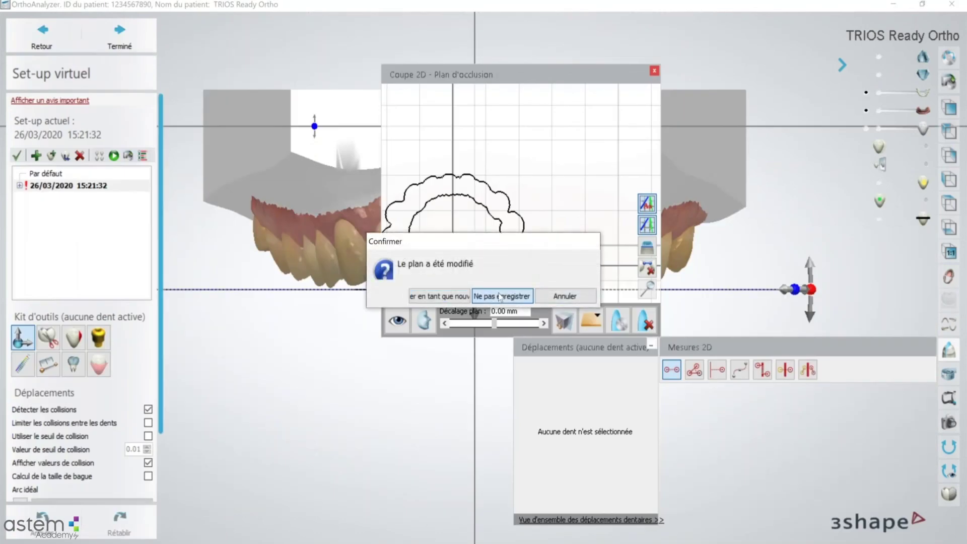
left_click(500, 296)
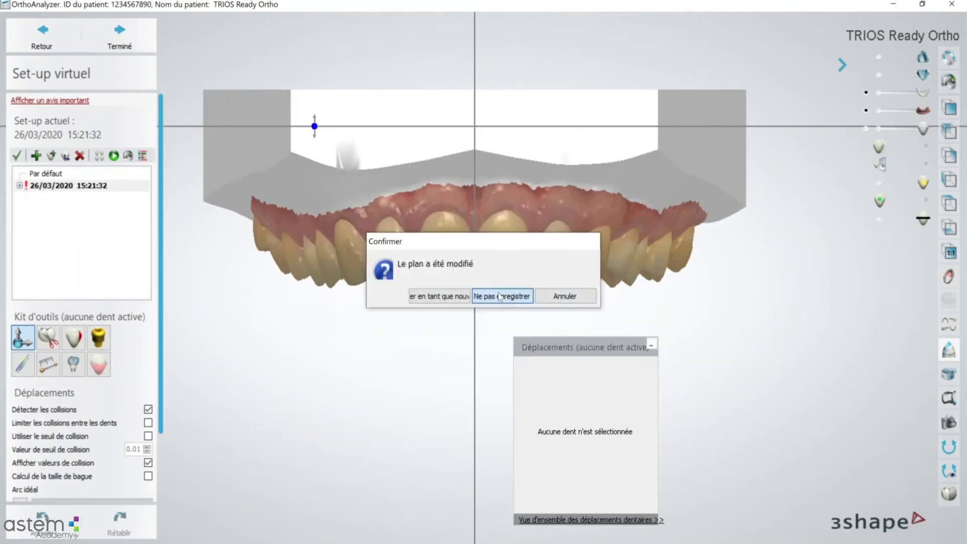
left_click(486, 262)
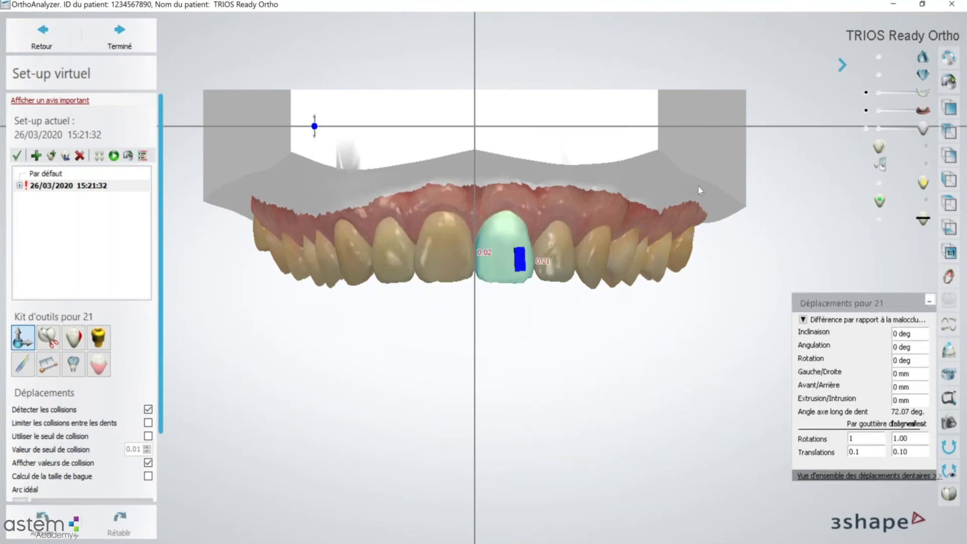
right_click_drag(692, 180, 688, 179)
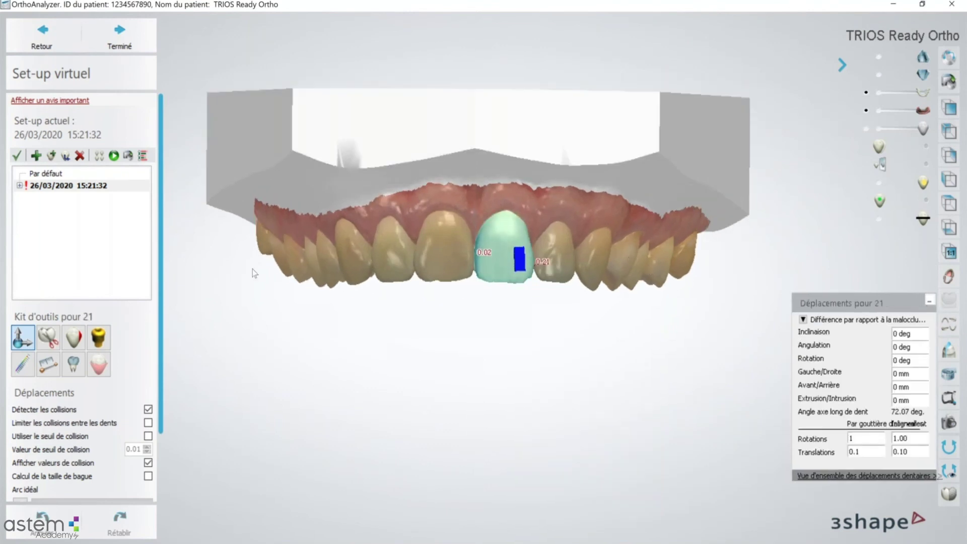
Step: Move upper incisors 11, 12 and 22 slightly downward by hand in the current setup, then deselect the teeth
left_click(19, 186)
left_click(19, 186)
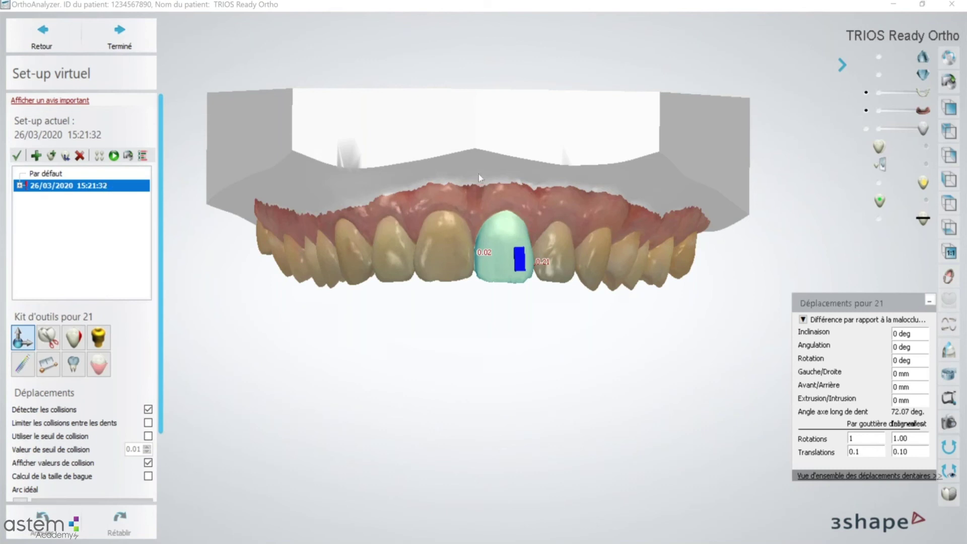
left_click(447, 256)
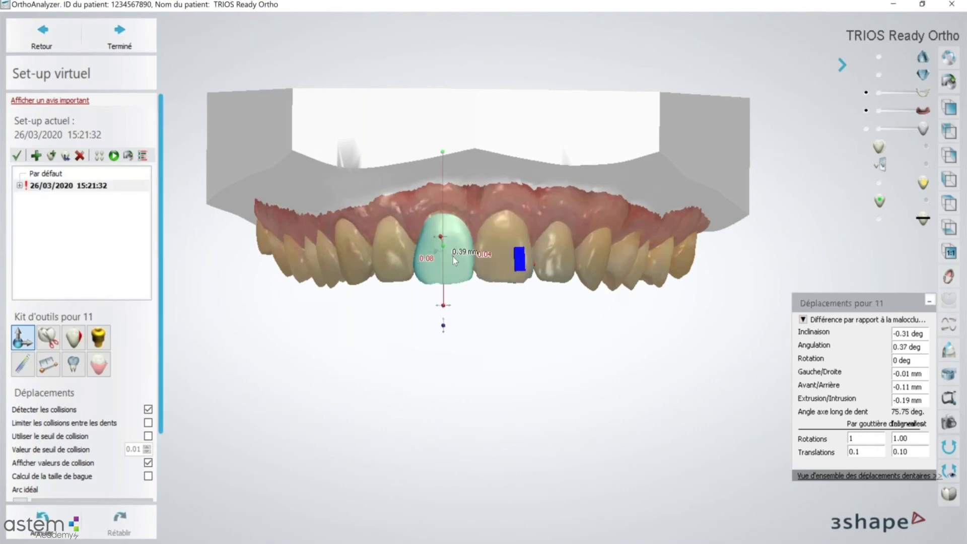
left_click(400, 251)
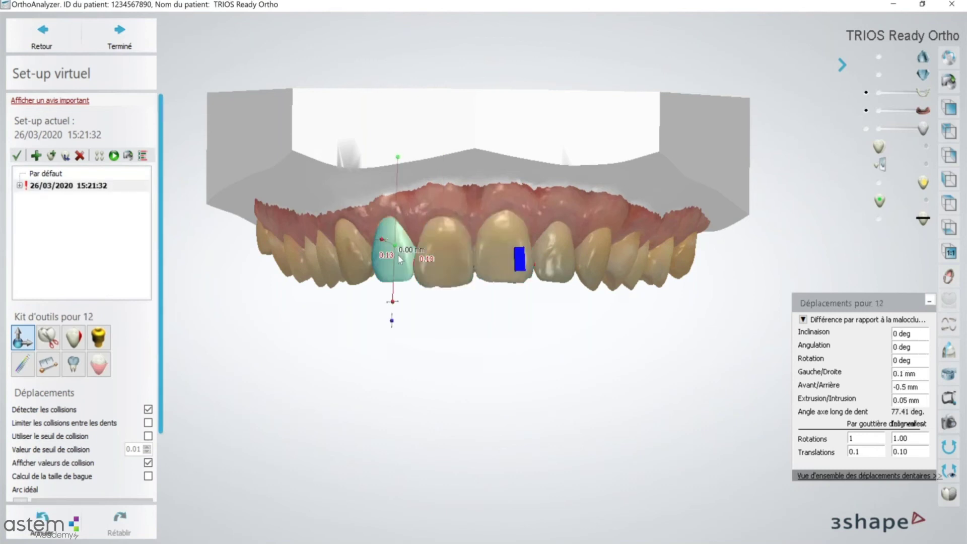
left_click(549, 258)
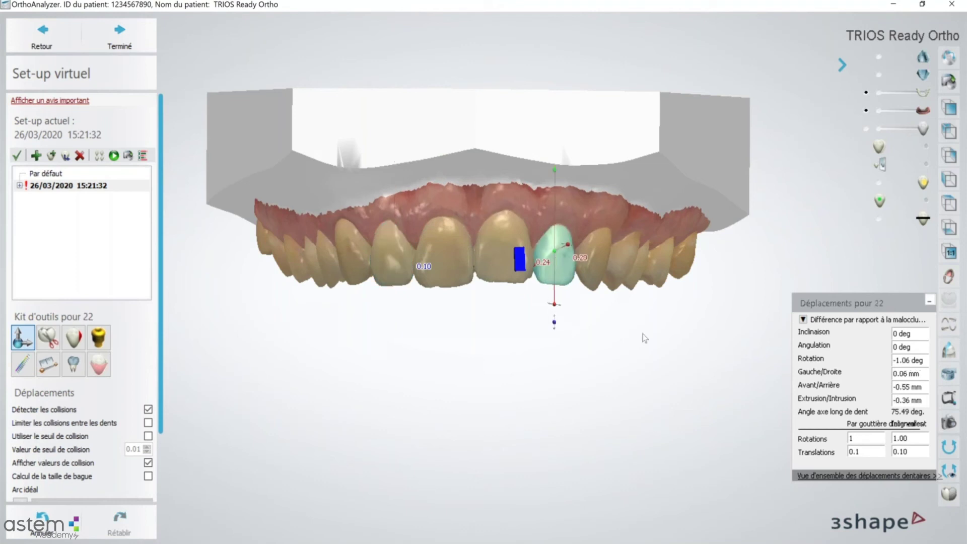
left_click(446, 327)
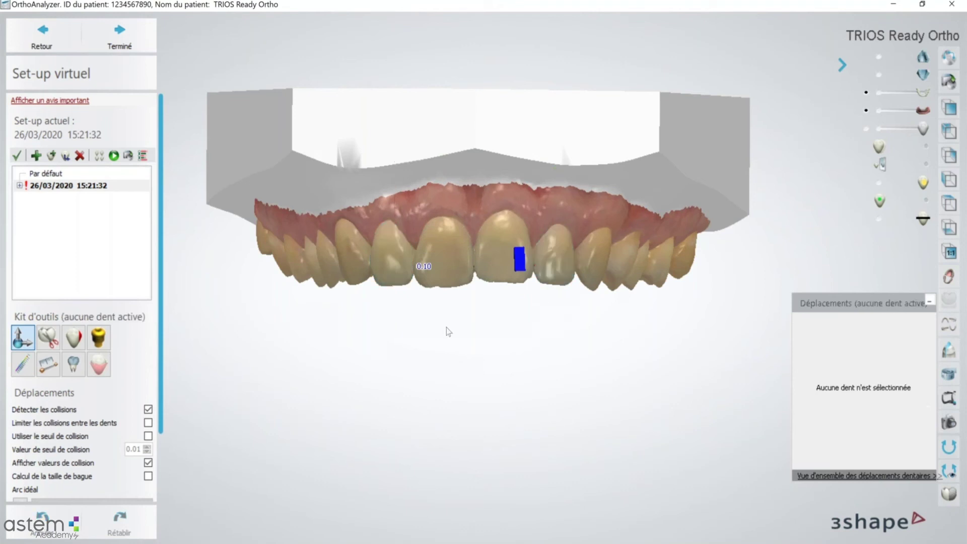
Step: Generate the aligner sub-setups with 0.20 translation and 1.00 rotation per aligner, and display Subsetup2
left_click(99, 156)
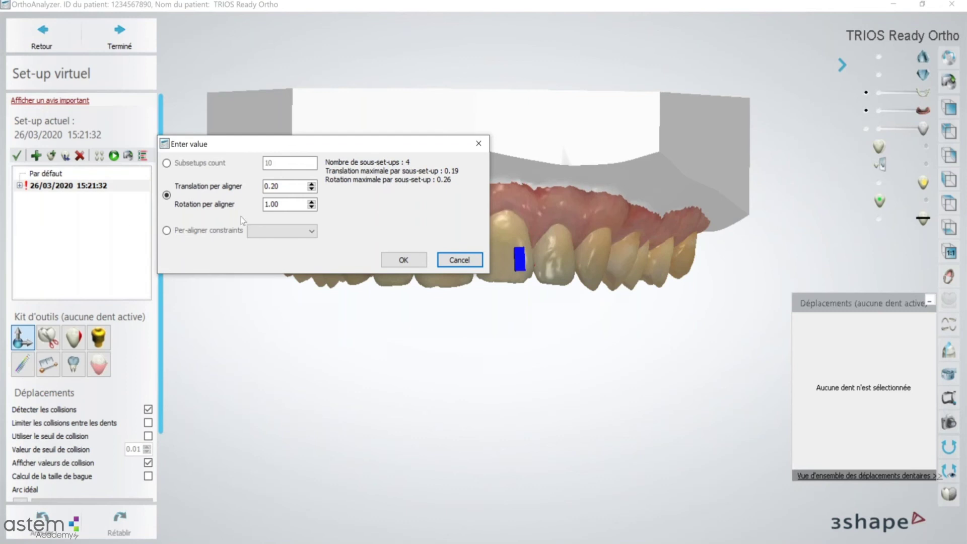
left_click(403, 260)
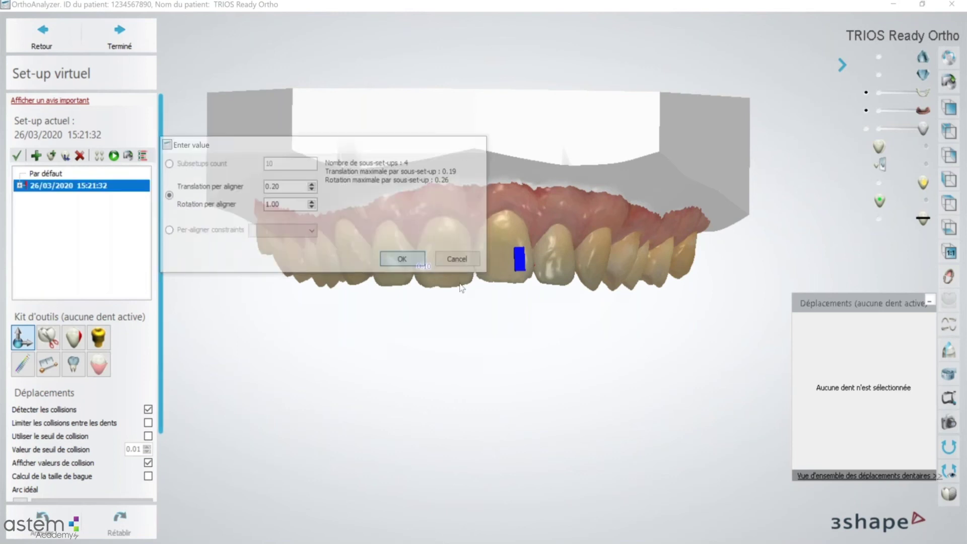
left_click(66, 204)
left_click(68, 221)
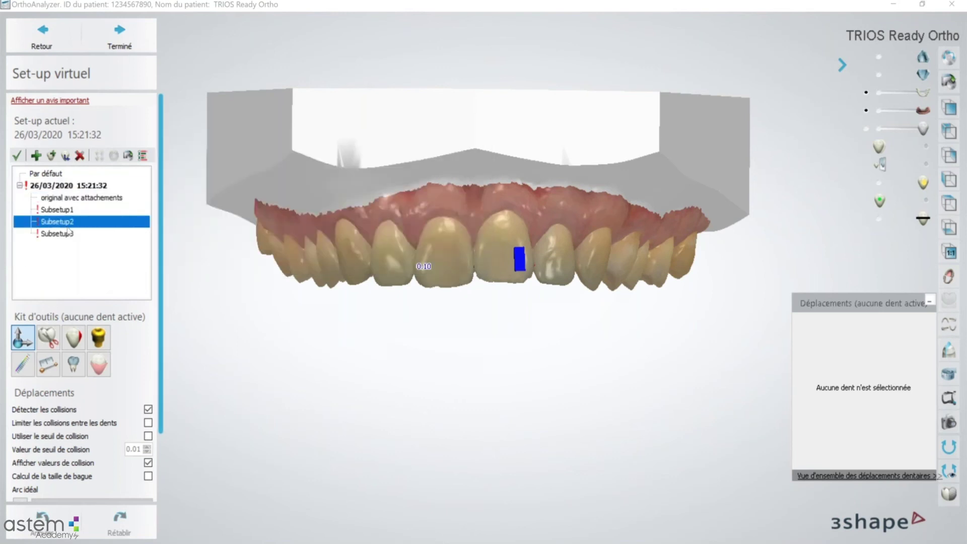
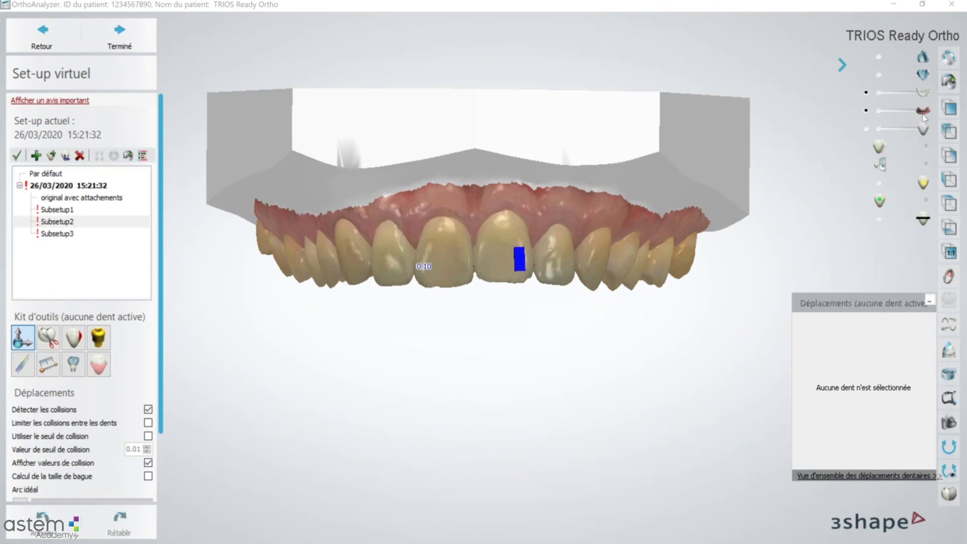
Step: Open the virtual articulation tool, show the lower model with the upper one, and turn the models to a side view
left_click(948, 398)
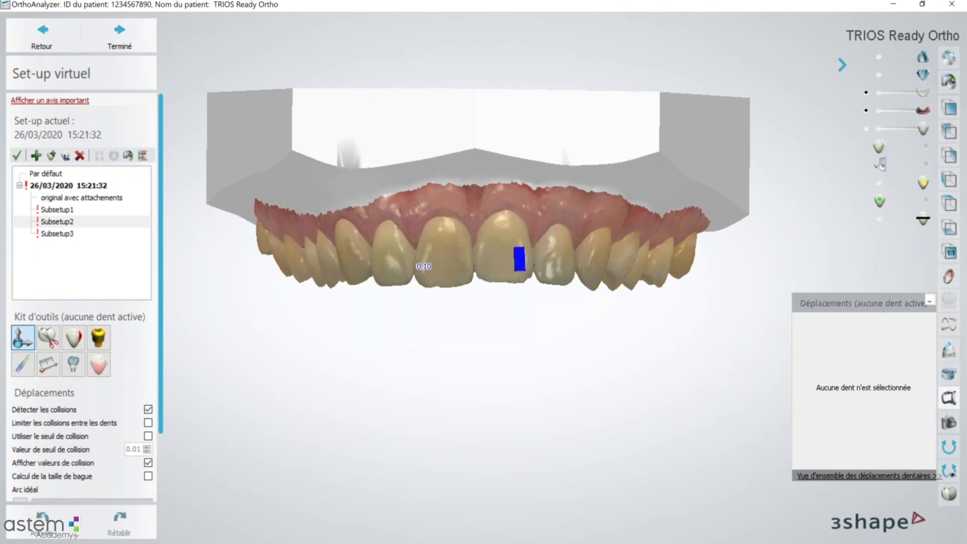
left_click(879, 57)
left_click(924, 58)
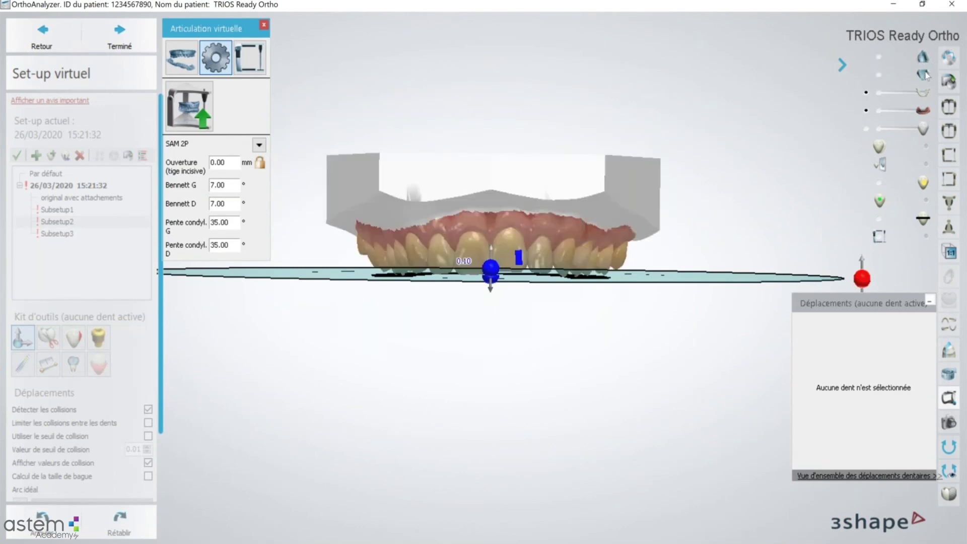
left_click(925, 75)
right_click_drag(456, 130, 559, 135)
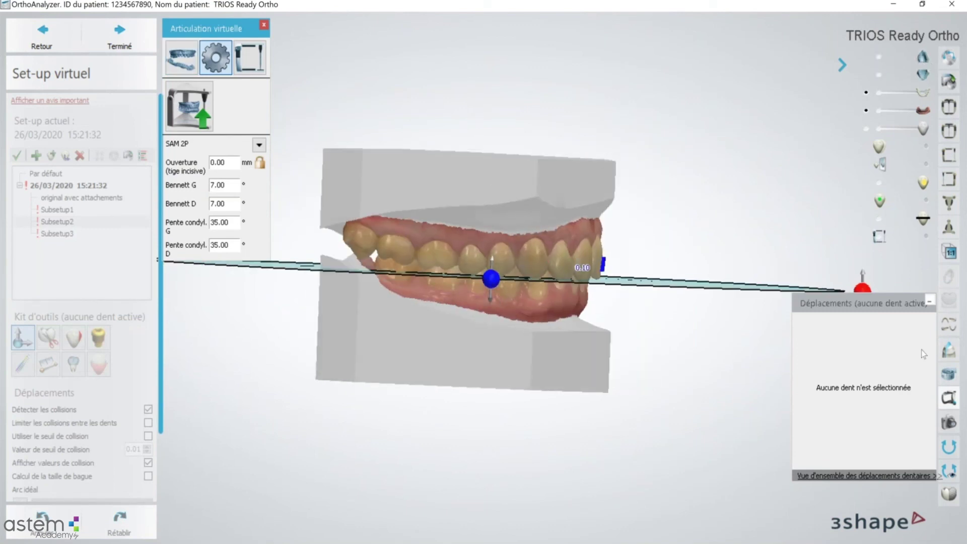
Step: Display the articulator around the models, choose the SAM 2P type, and view the assembly from the front
left_click(913, 238)
left_click(259, 145)
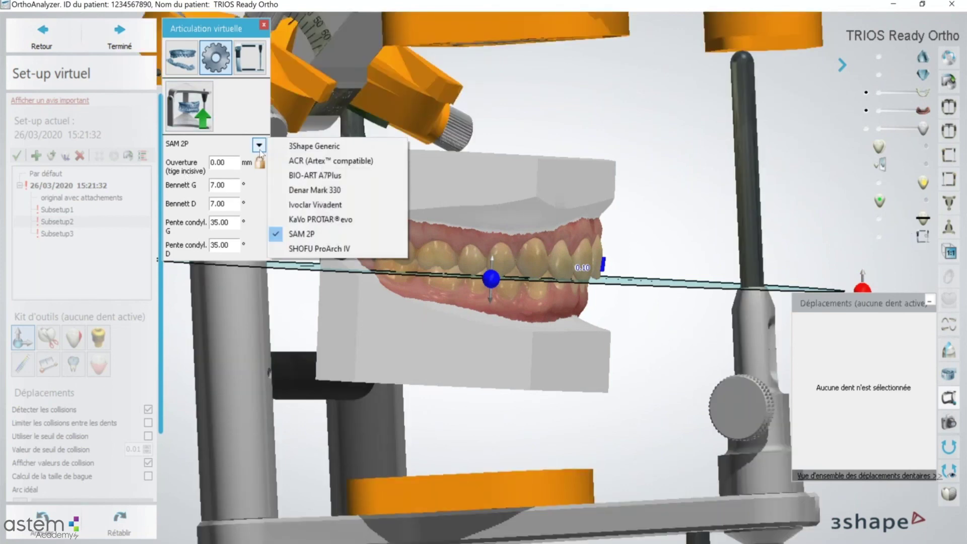
left_click(301, 234)
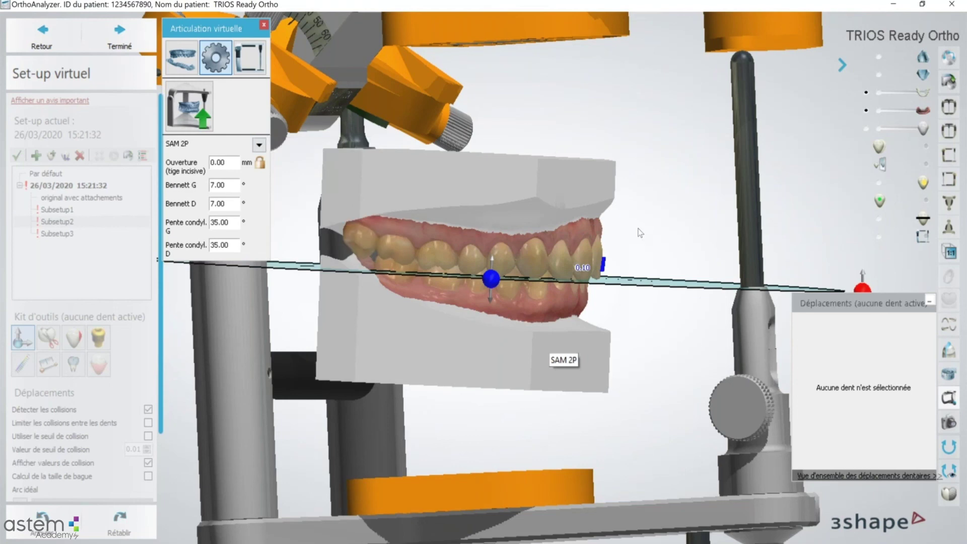
right_click_drag(637, 228, 633, 229)
right_click_drag(702, 233, 488, 321)
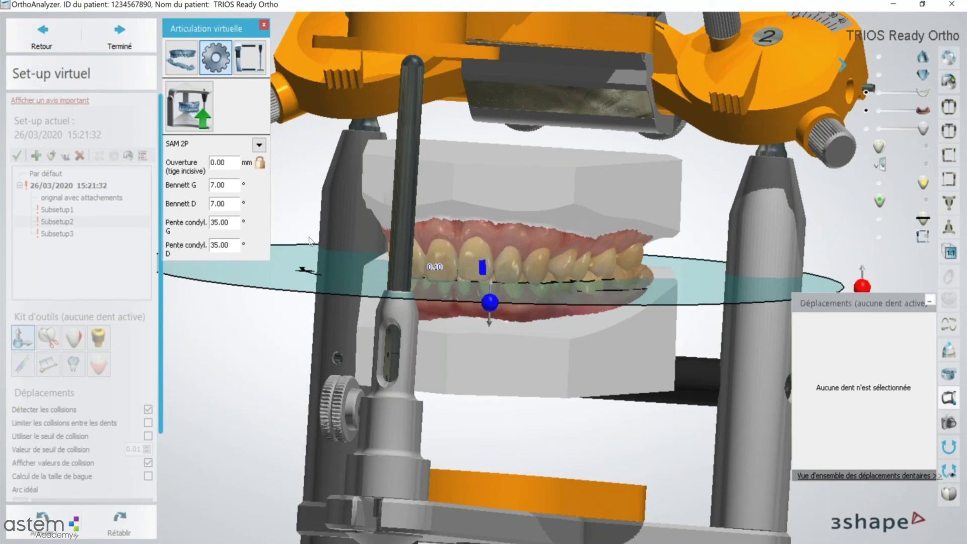
right_click_drag(310, 238, 242, 181)
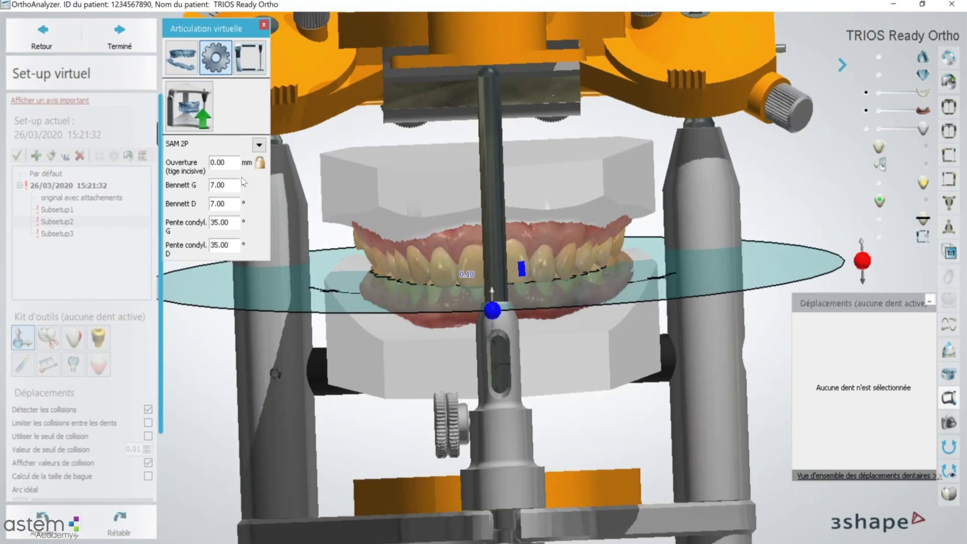